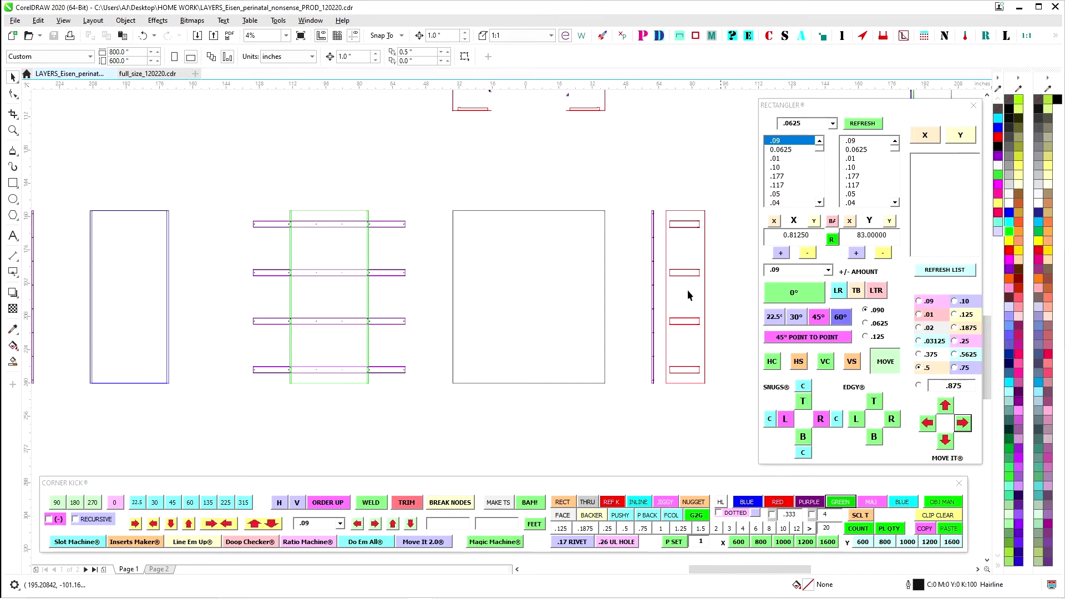
# Examine the cross-section of the display layers above the elevations in the LAYERS production drawing
pyautogui.moveTo(460, 169); pyautogui.dragTo(324, 234)
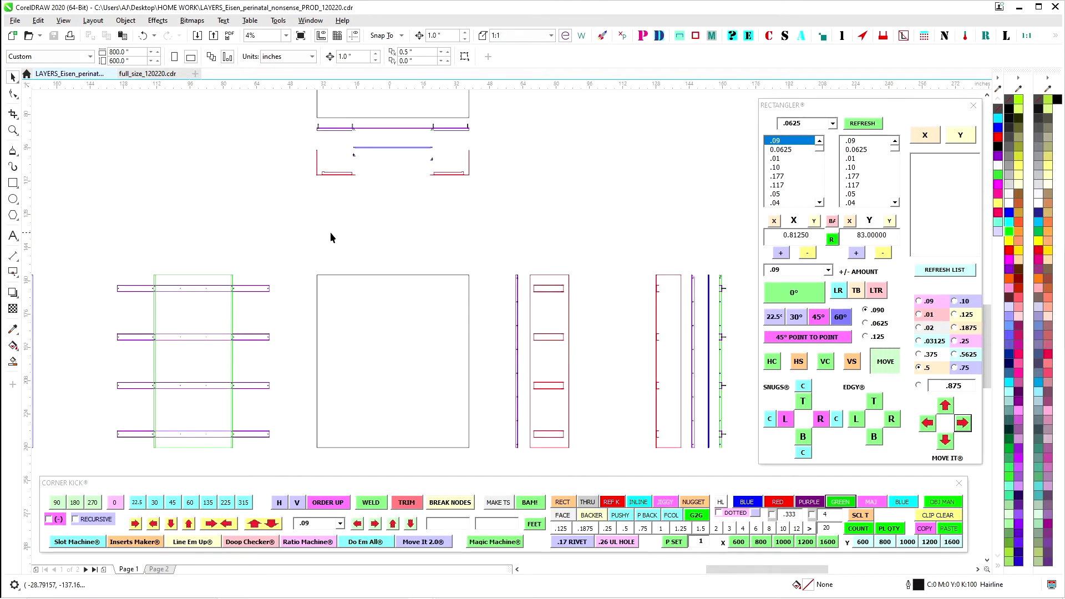
pyautogui.scroll(4, 378, 288)
pyautogui.scroll(2, 388, 197)
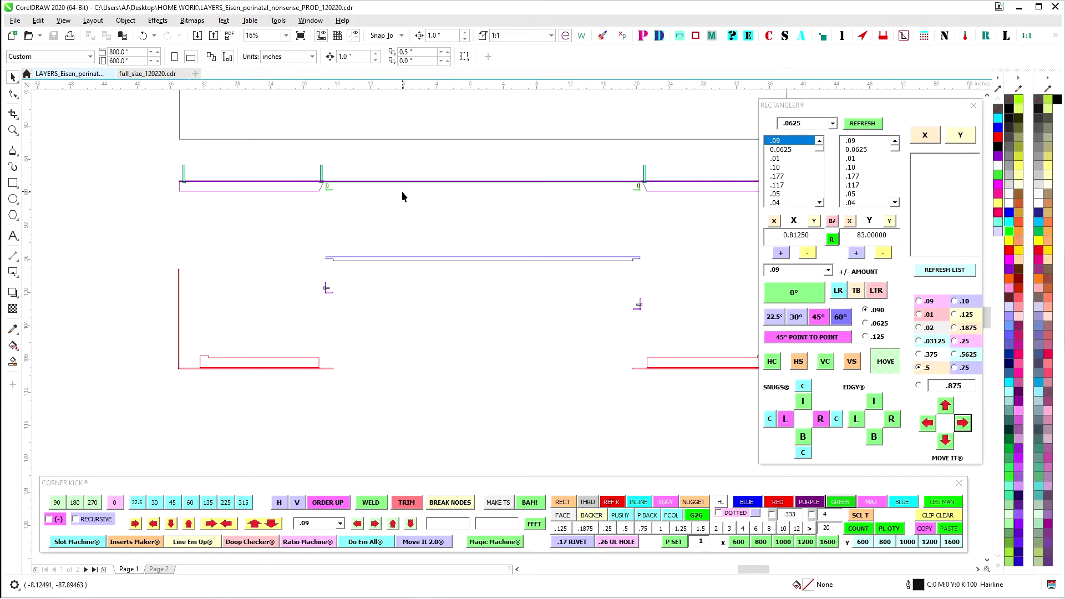
pyautogui.scroll(-4, 401, 191)
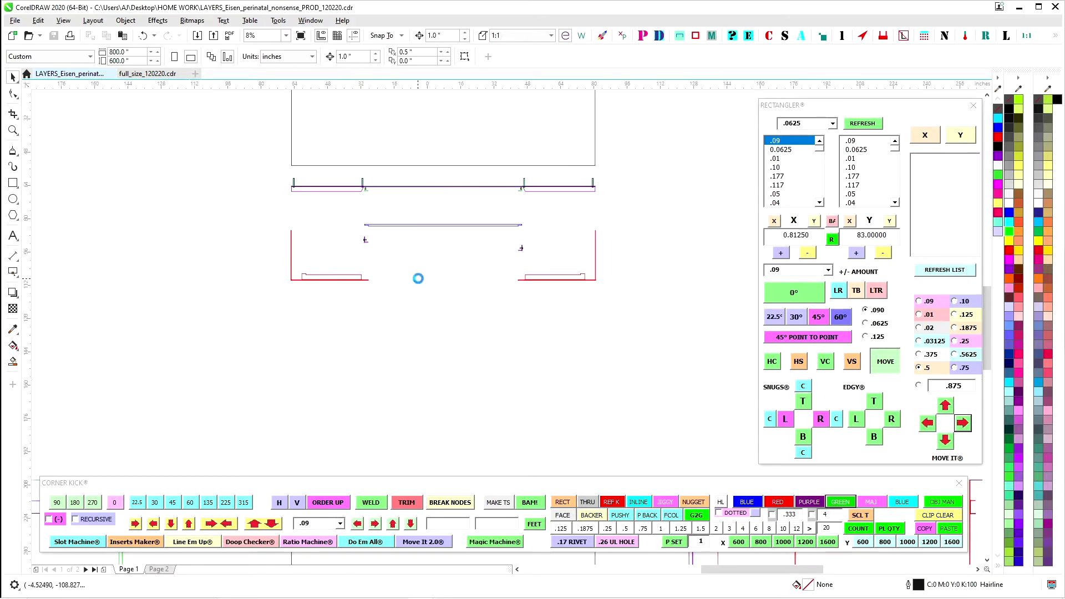
# Switch to full_size_120220.cdr and examine the highlighted base measurements on the Waiting Room elevation and its side section
pyautogui.click(147, 74)
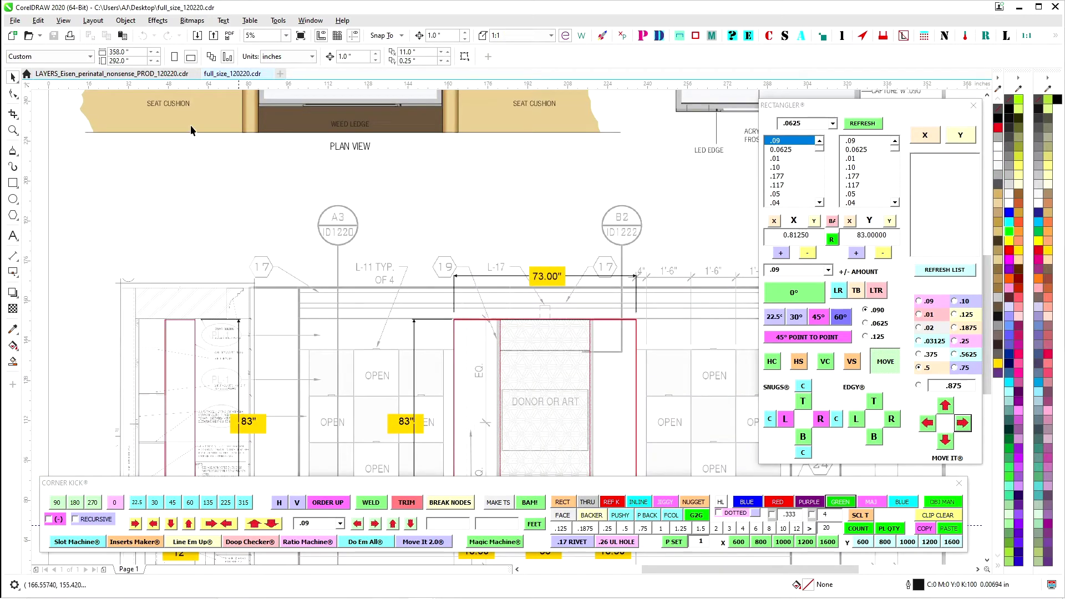
pyautogui.click(142, 75)
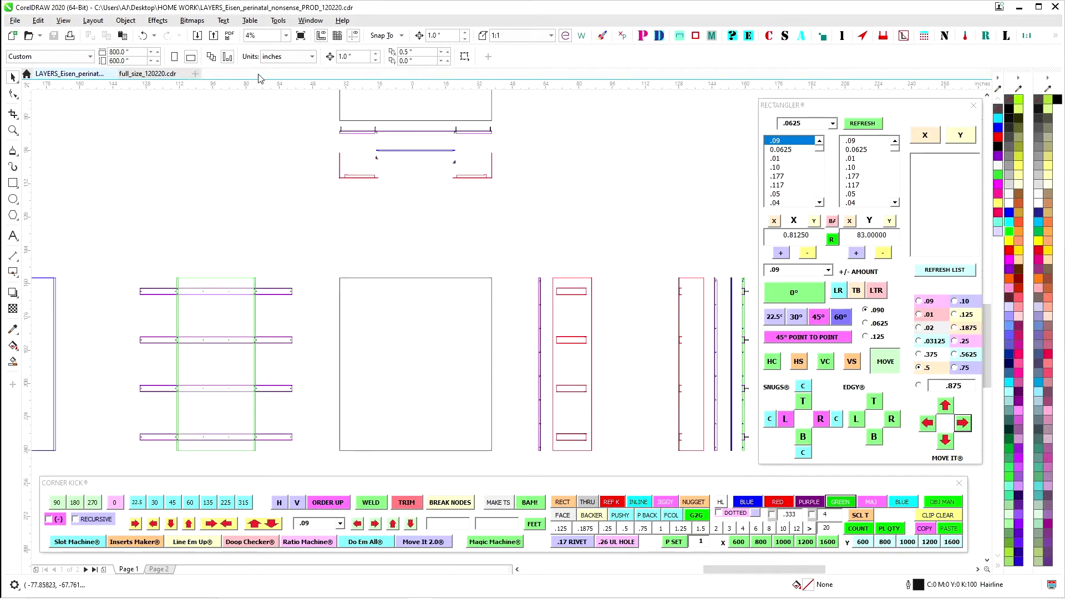
pyautogui.click(154, 77)
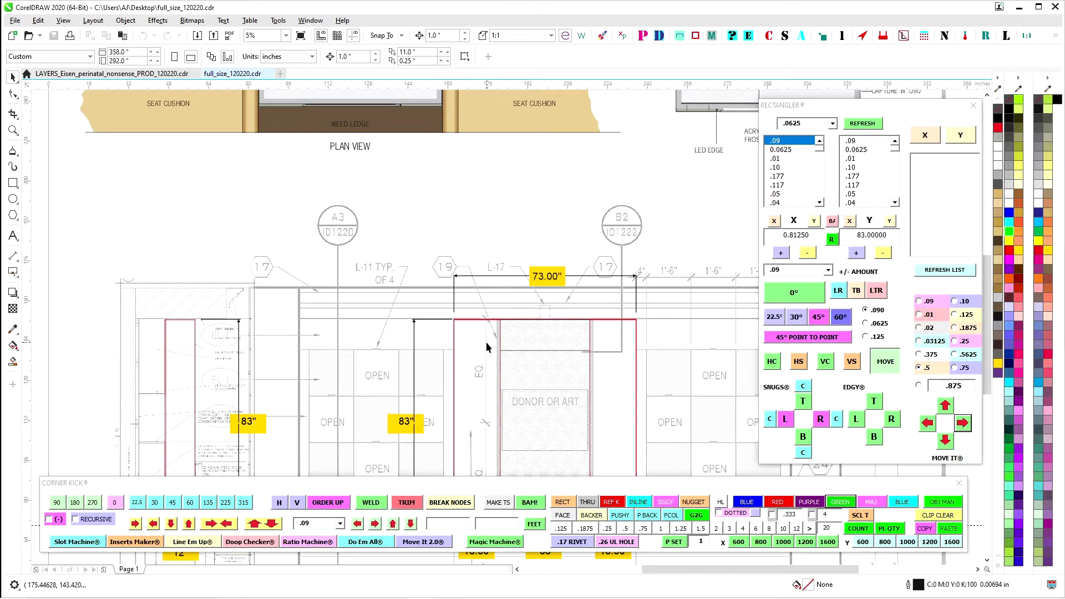
pyautogui.moveTo(487, 346); pyautogui.dragTo(374, 221)
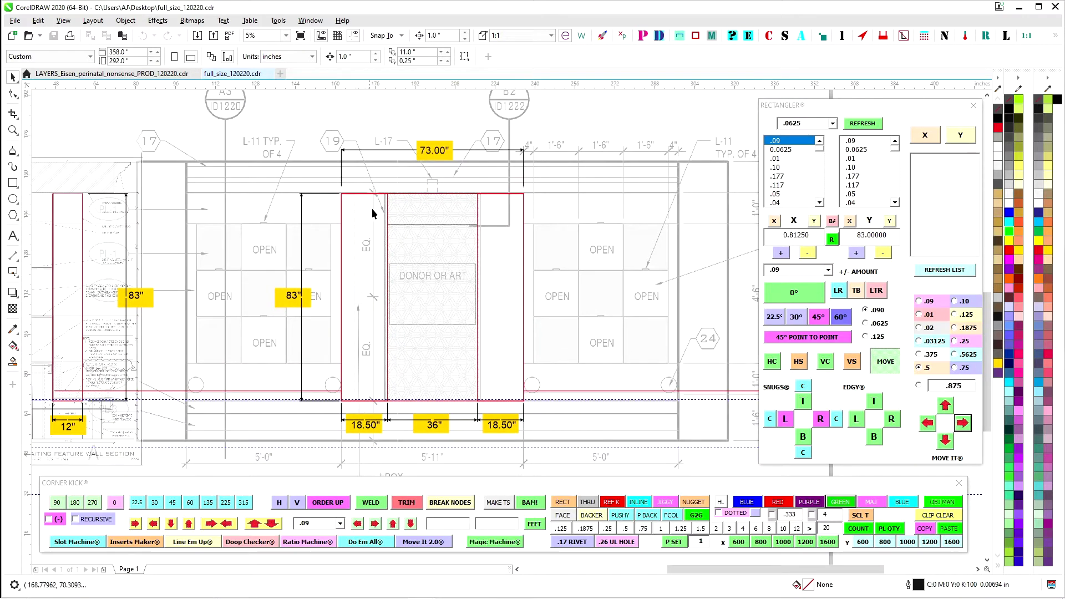
pyautogui.scroll(-3, 375, 209)
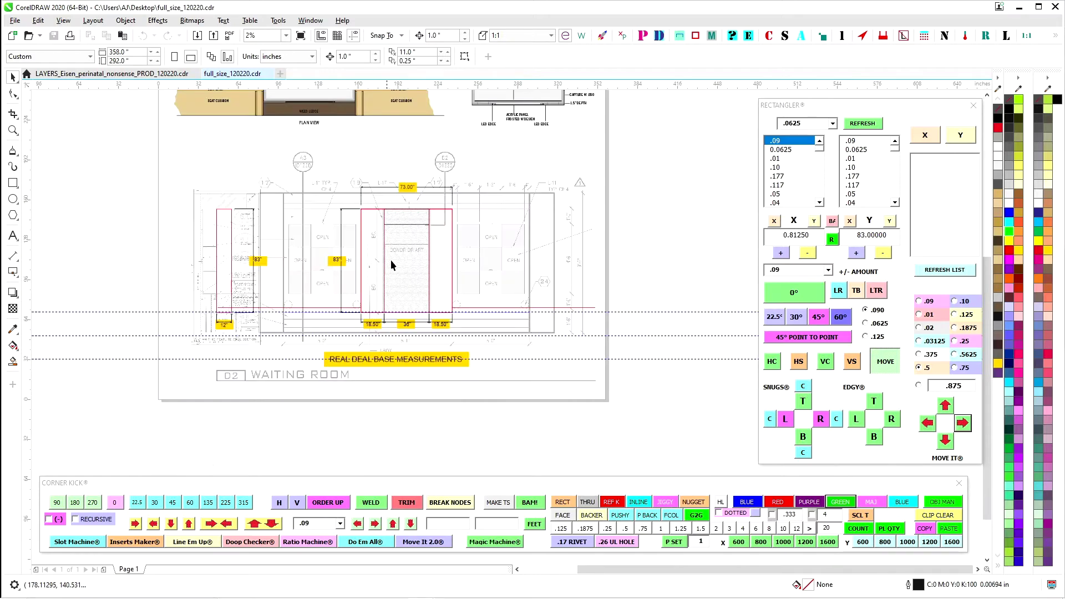
pyautogui.scroll(3, 397, 261)
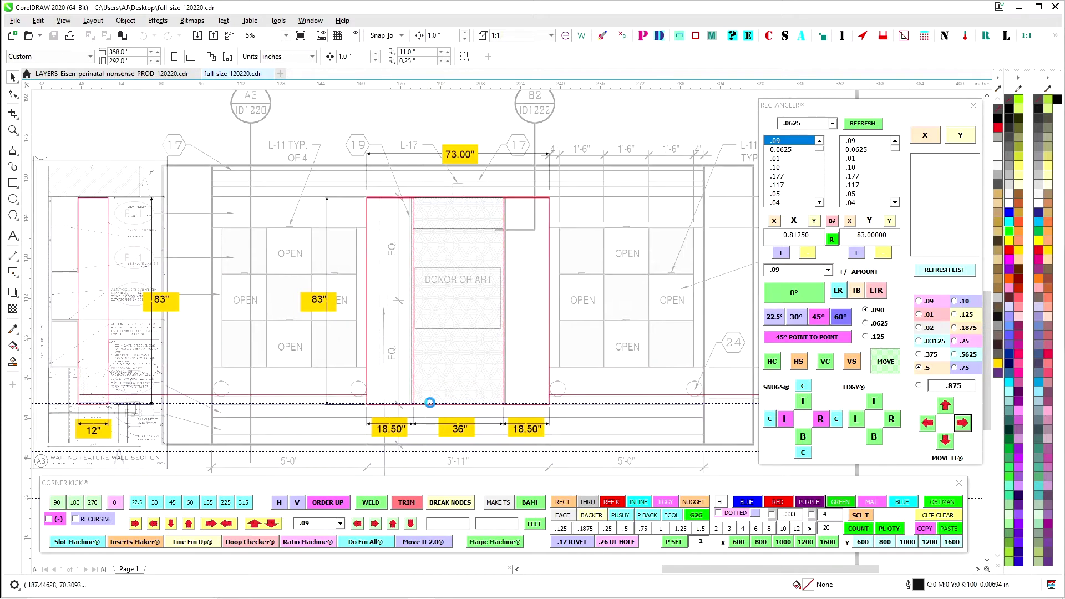
pyautogui.scroll(2, 424, 202)
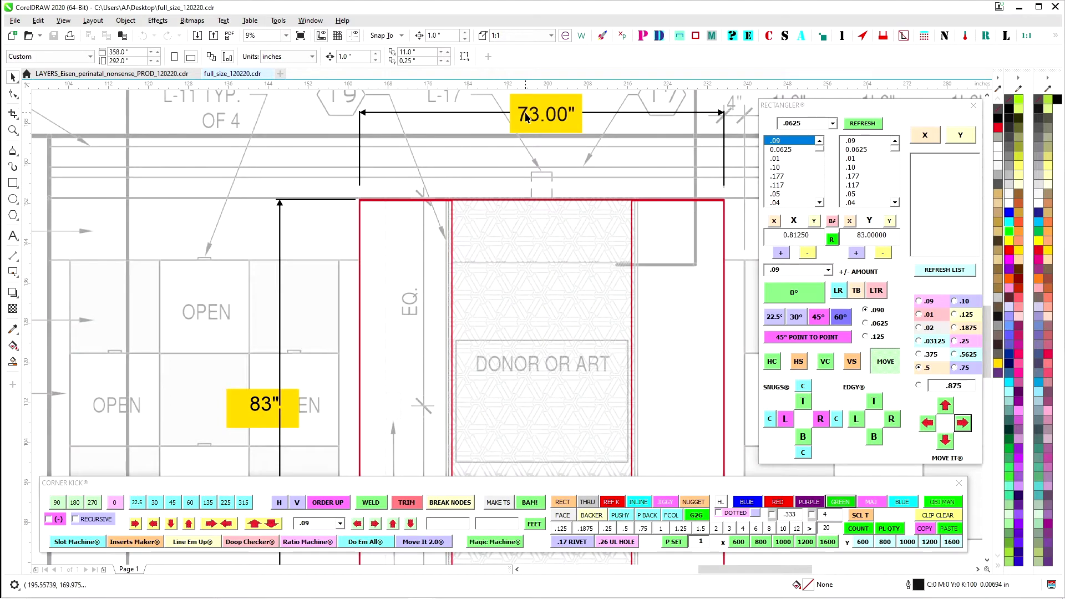
pyautogui.scroll(-2, 459, 228)
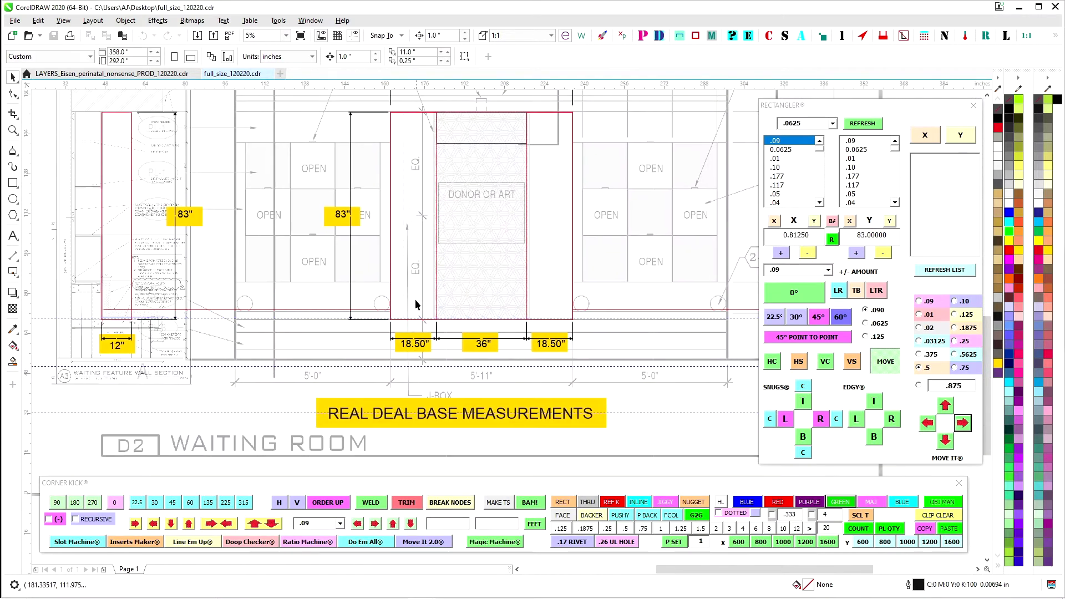
pyautogui.scroll(2, 415, 299)
pyautogui.scroll(-2, 463, 174)
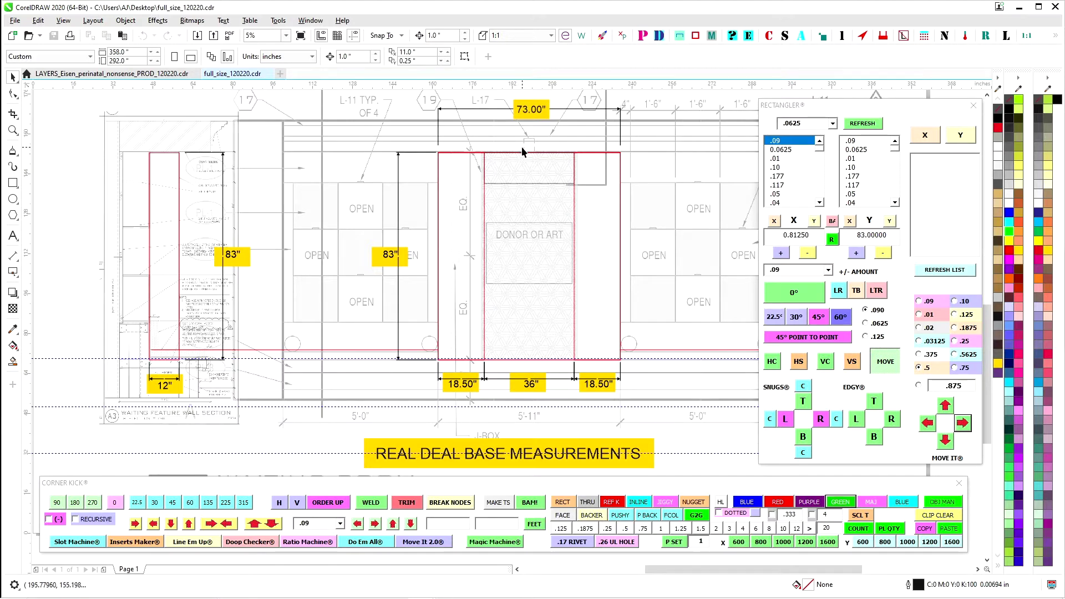
pyautogui.scroll(-2, 536, 201)
pyautogui.scroll(2, 520, 311)
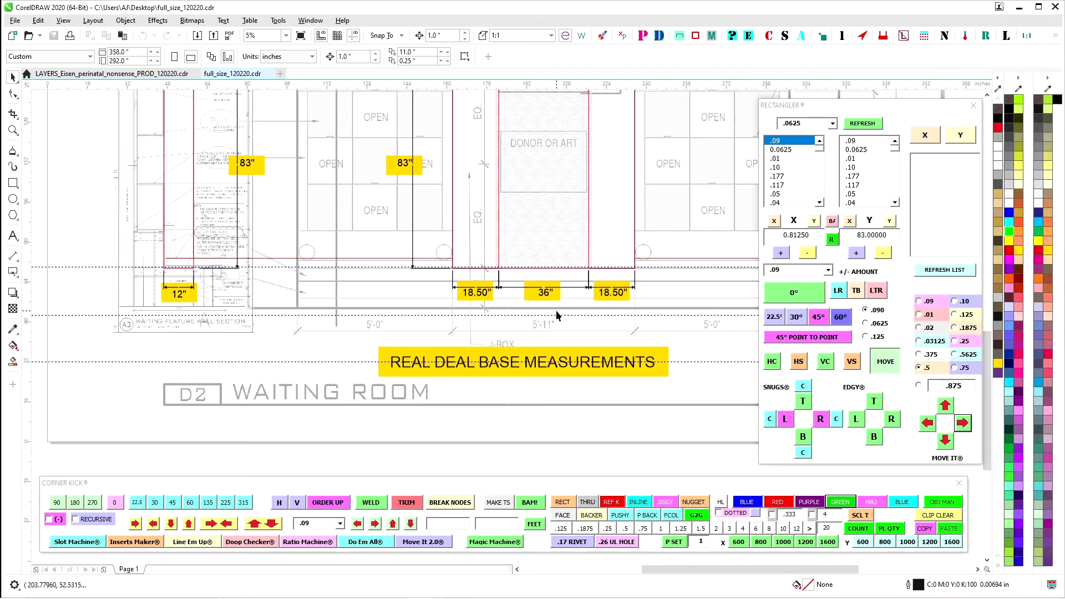
# Return to the LAYERS production drawing and examine its separated front and side elevations alongside the cross-section
pyautogui.click(125, 78)
pyautogui.scroll(2, 326, 166)
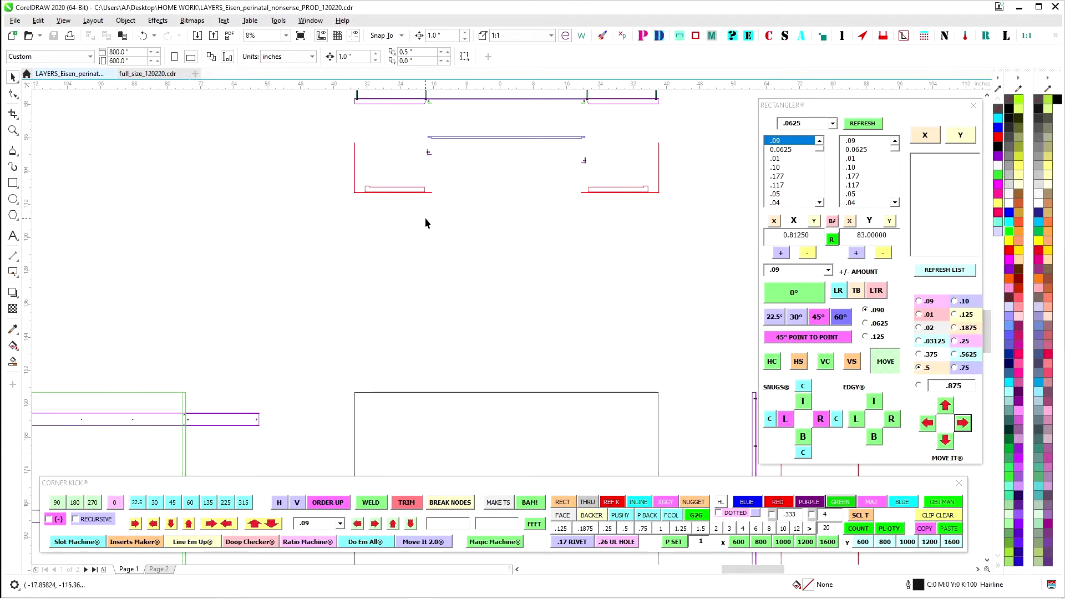
pyautogui.moveTo(447, 295); pyautogui.dragTo(491, 239)
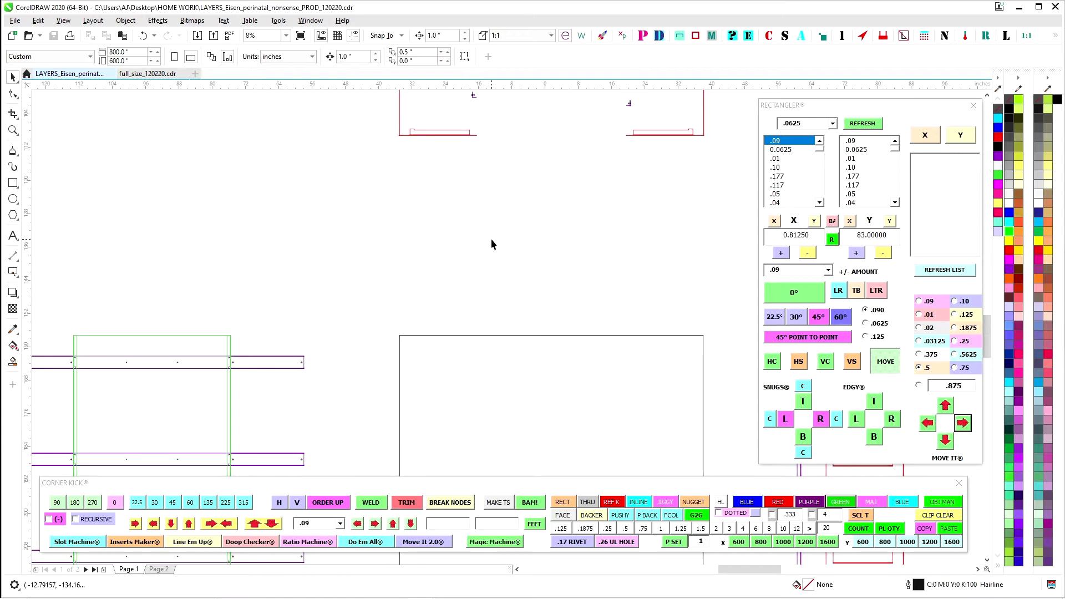
pyautogui.scroll(-1, 317, 322)
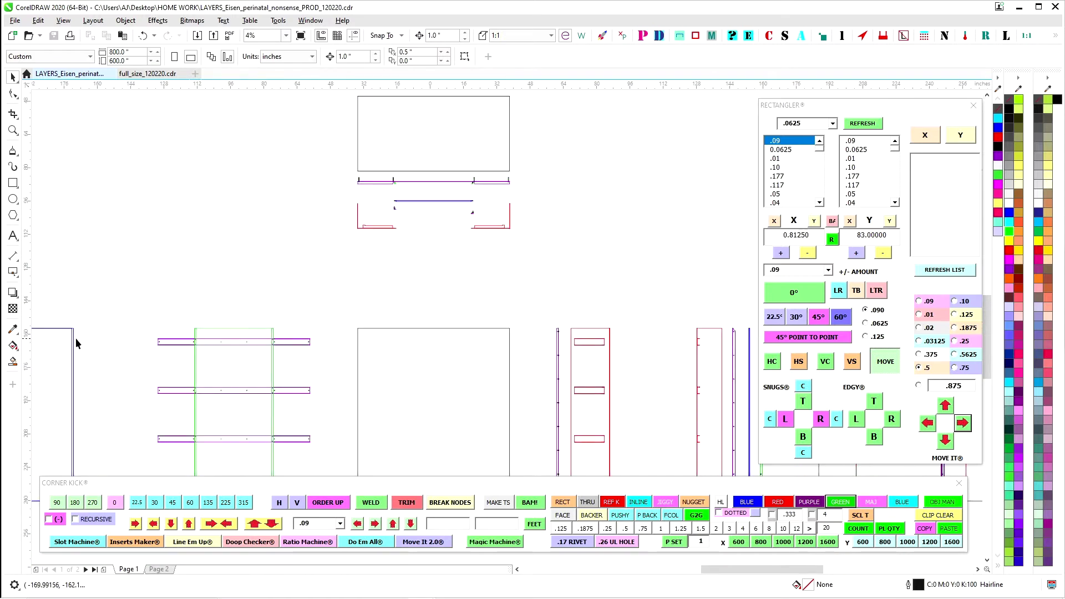
pyautogui.scroll(1, 76, 338)
pyautogui.scroll(-2, 117, 317)
pyautogui.scroll(1, 102, 326)
pyautogui.moveTo(103, 327); pyautogui.dragTo(264, 277)
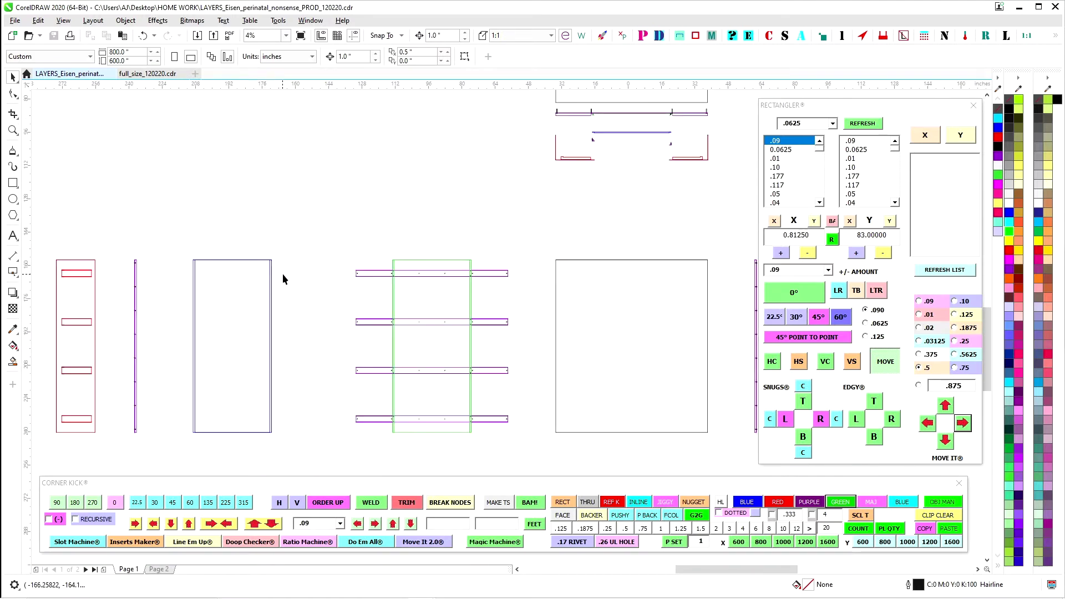
pyautogui.moveTo(516, 216); pyautogui.dragTo(292, 255)
pyautogui.scroll(1, 479, 125)
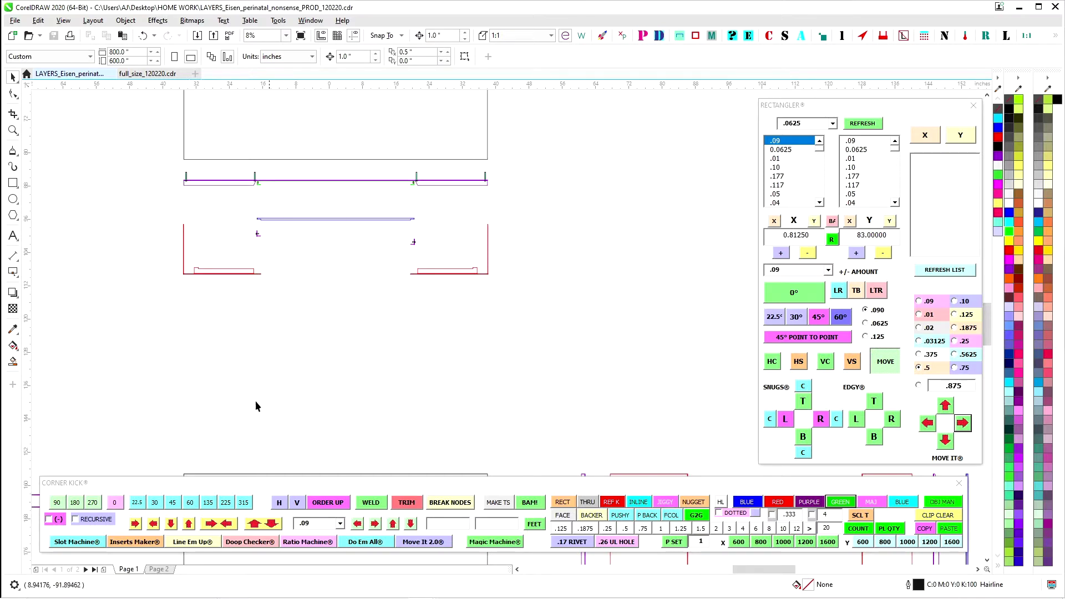
# Compare the Waiting Room base measurements in full_size_120220.cdr with the cross-section in the LAYERS production drawing
pyautogui.click(148, 73)
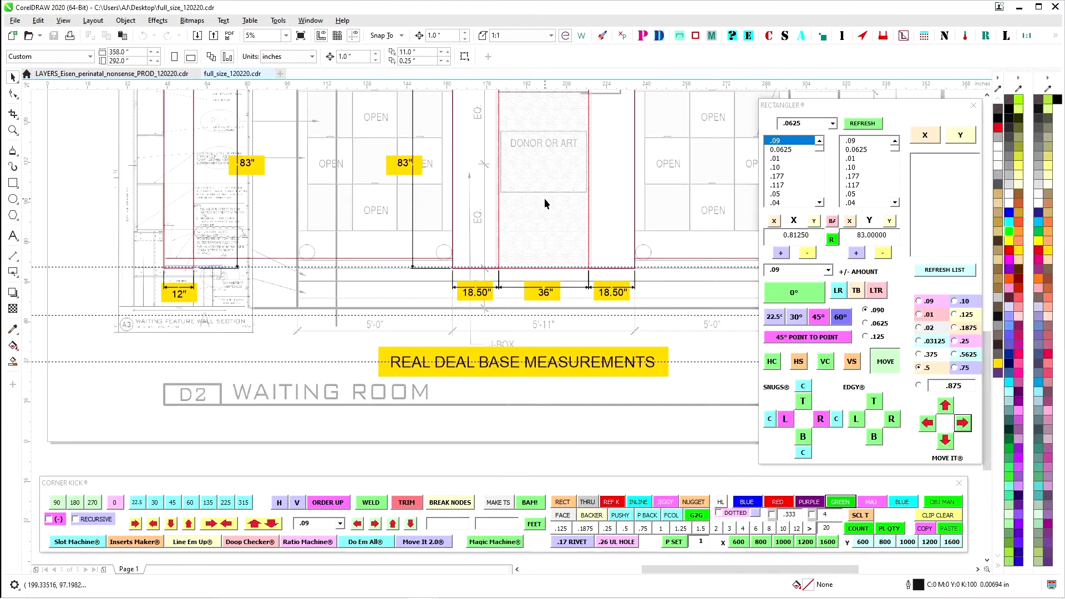
pyautogui.moveTo(544, 199); pyautogui.dragTo(500, 288)
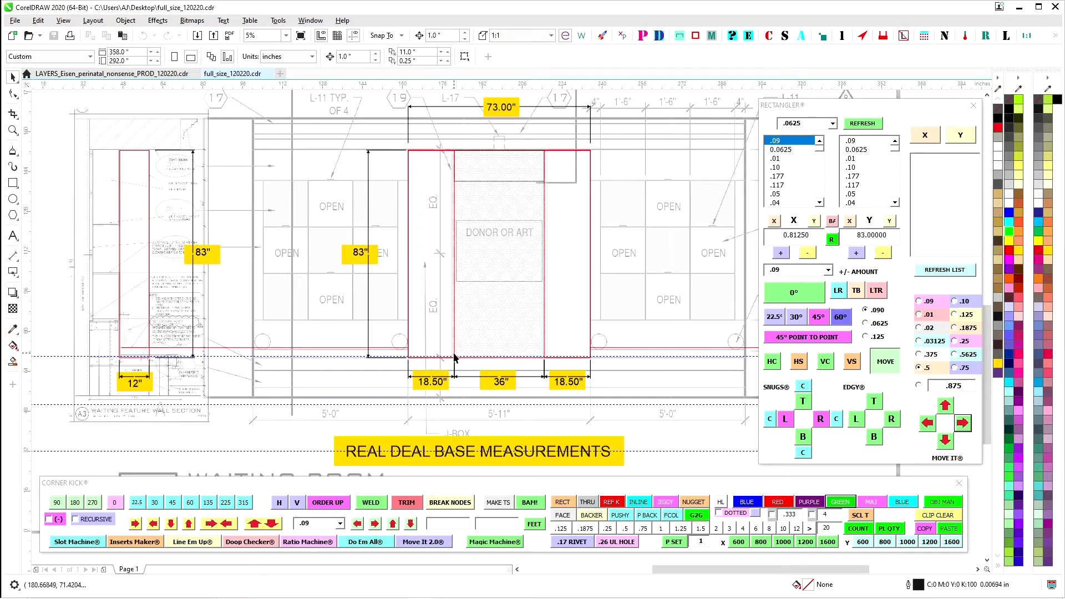
pyautogui.click(123, 75)
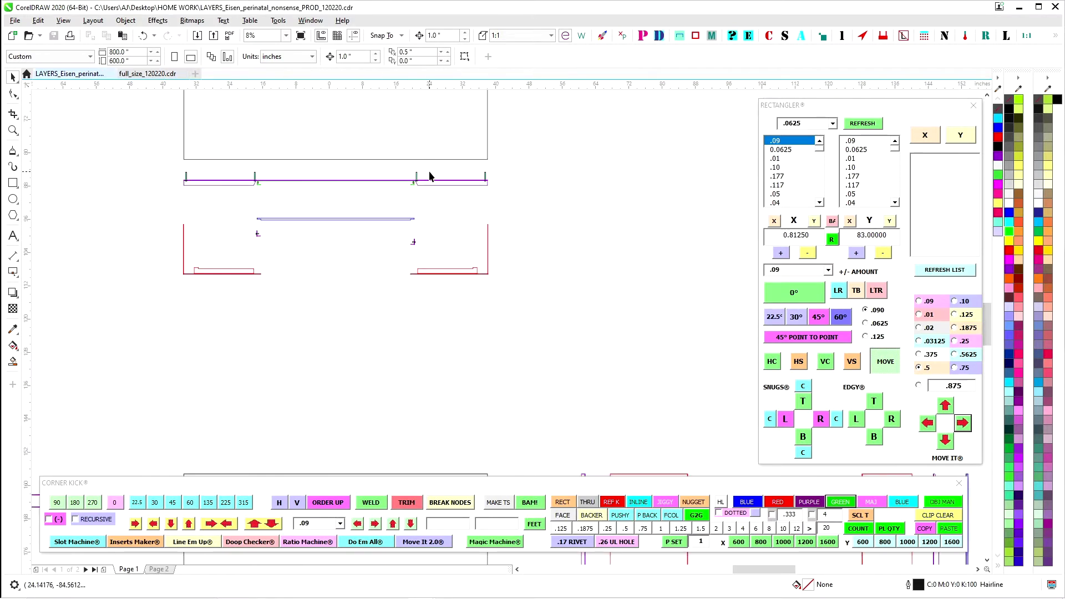
pyautogui.moveTo(234, 179); pyautogui.dragTo(332, 190)
pyautogui.scroll(1, 330, 192)
pyautogui.scroll(-1, 330, 193)
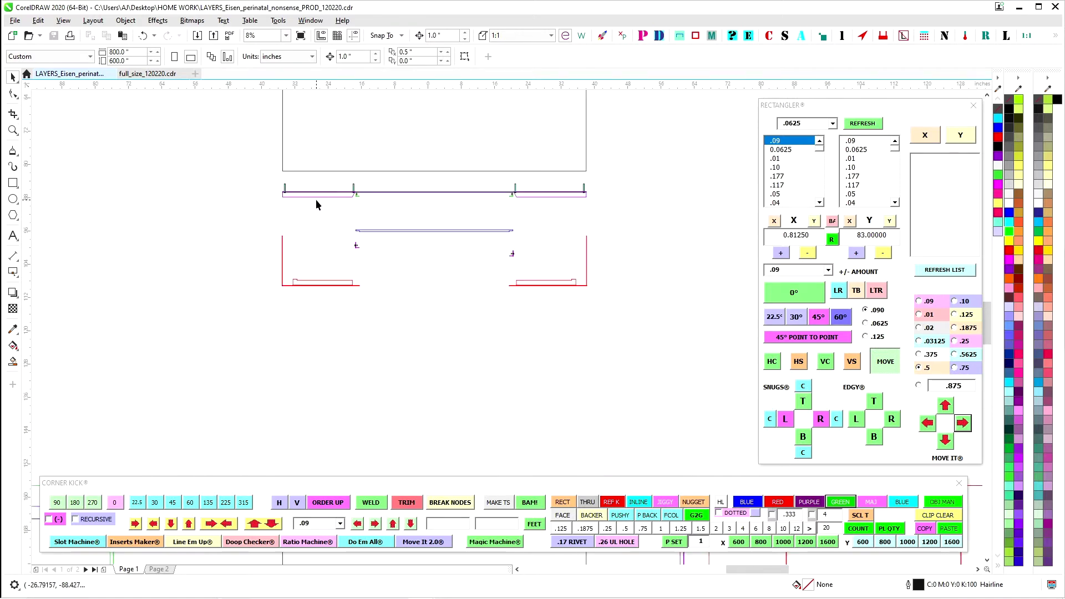
pyautogui.moveTo(375, 230); pyautogui.dragTo(386, 161)
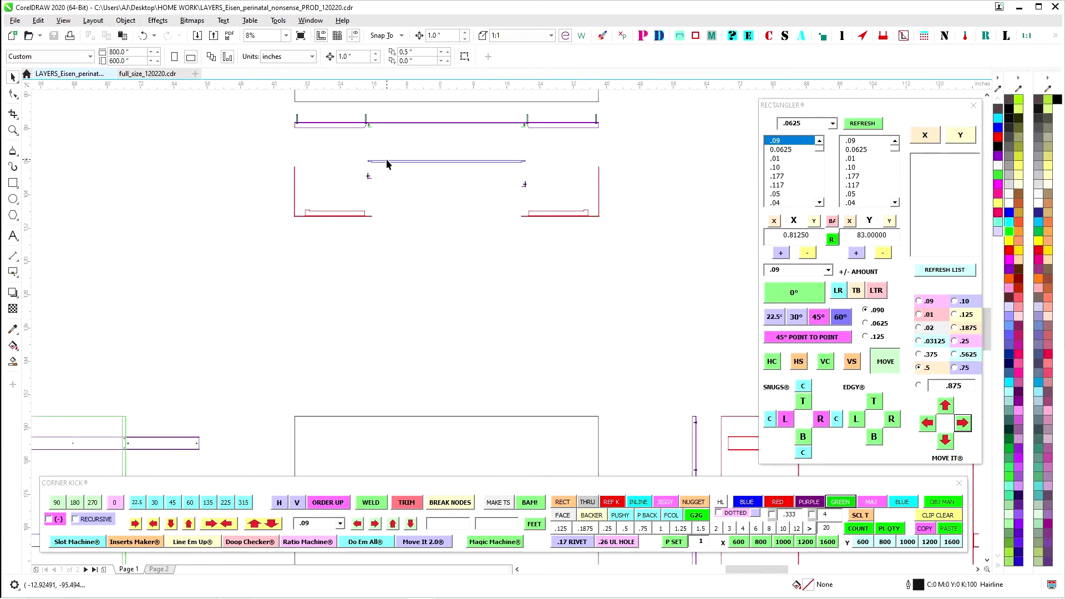
# Select the parts of the green panel elevation with its purple horizontal bars, clear the selection, and inspect their layout
pyautogui.scroll(-1, 481, 208)
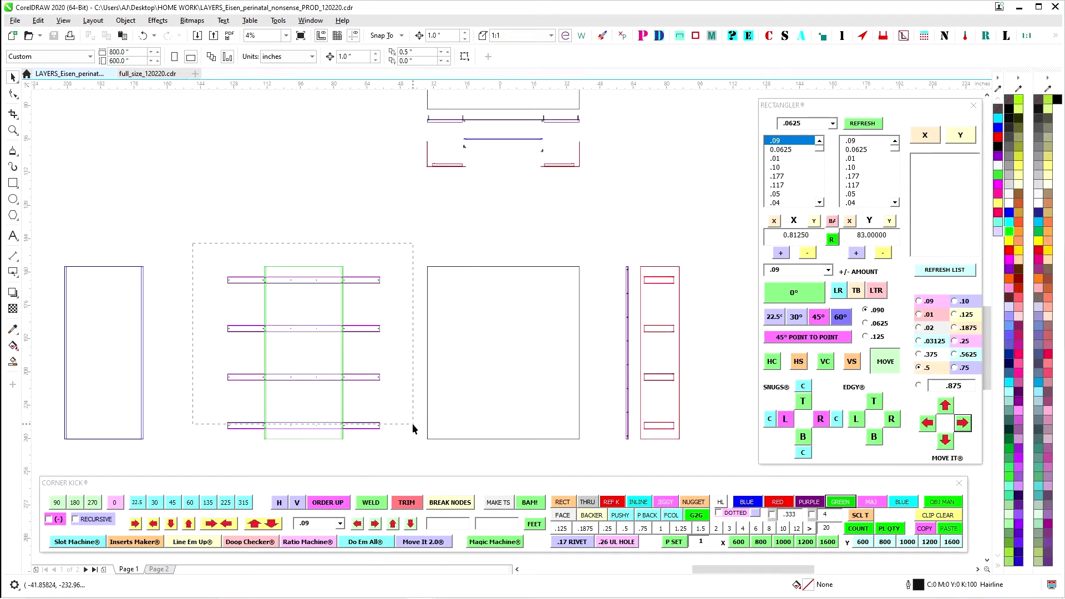
pyautogui.moveTo(412, 424); pyautogui.dragTo(415, 462)
pyautogui.scroll(1, 322, 272)
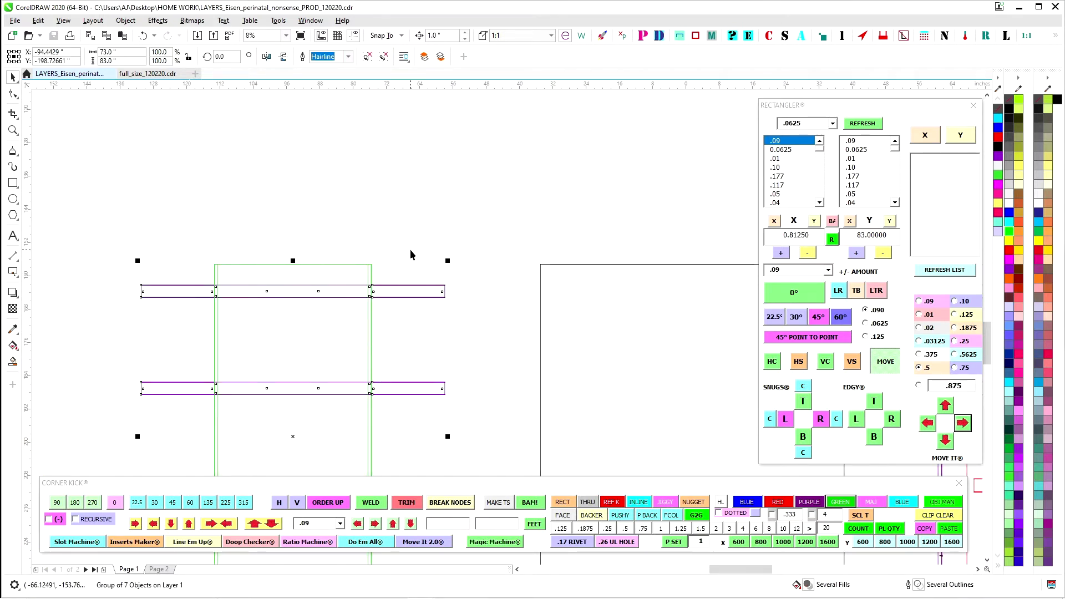
pyautogui.scroll(1, 411, 255)
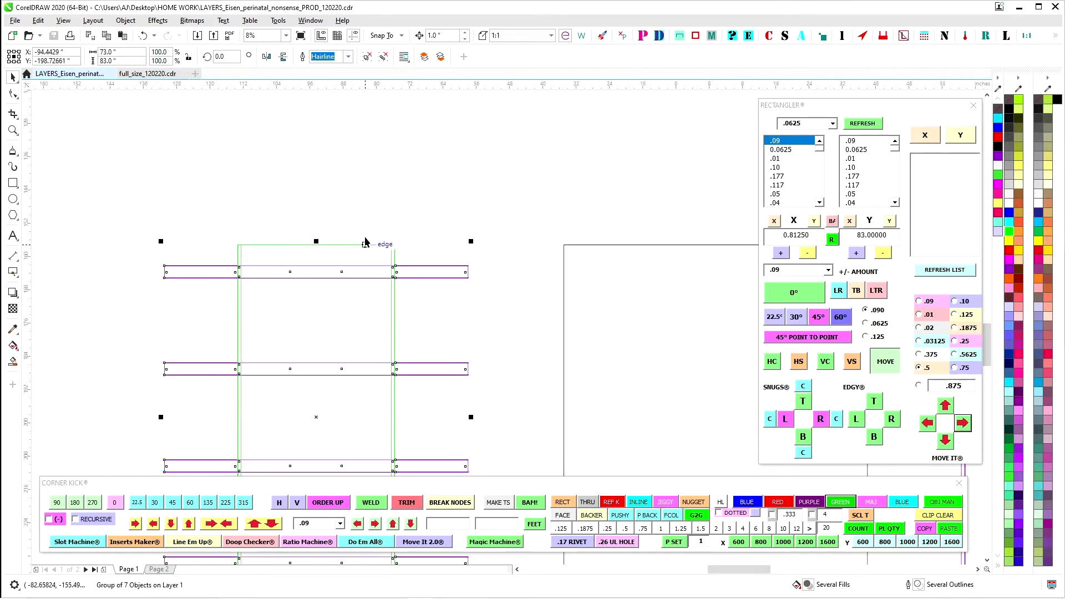
pyautogui.click(506, 196)
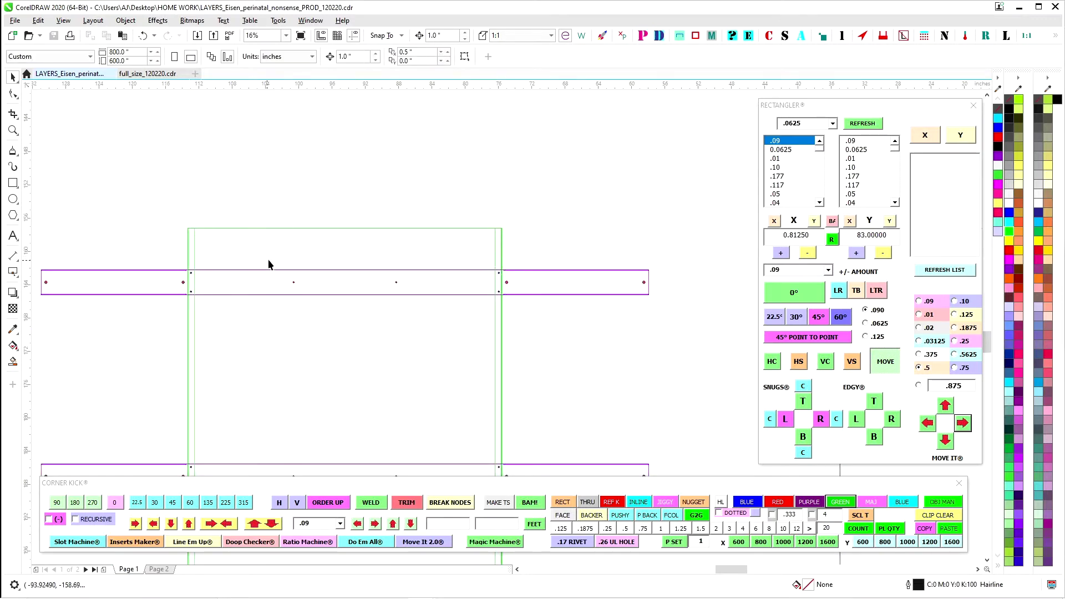
pyautogui.scroll(-1, 296, 262)
pyautogui.scroll(1, 380, 316)
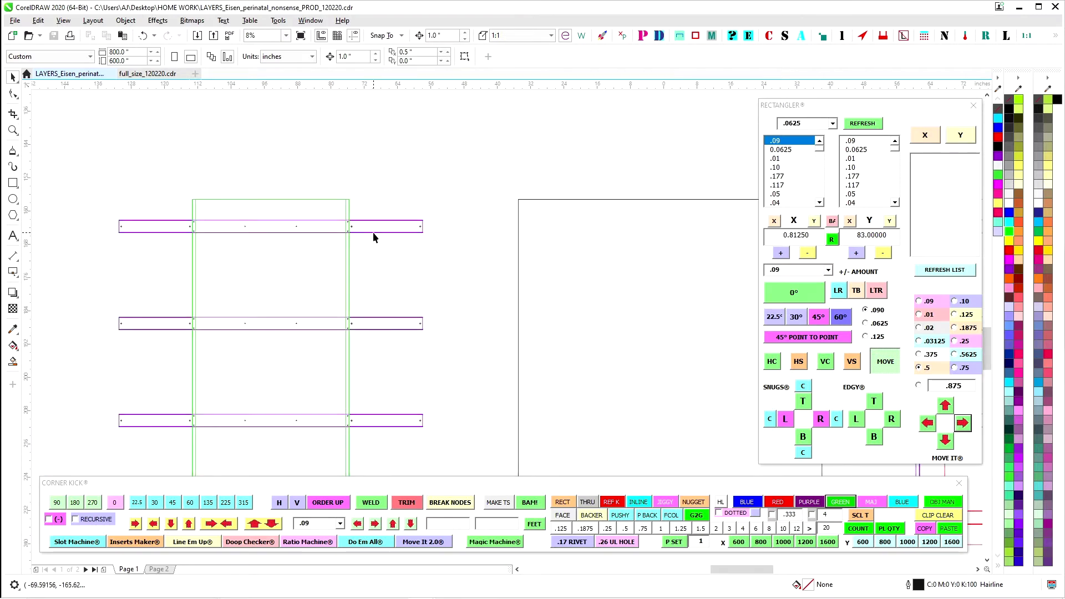
# Inspect the green corner returns and yellow blocks at both ends of the centre panel in the cross-section
pyautogui.scroll(-1, 457, 246)
pyautogui.scroll(3, 421, 259)
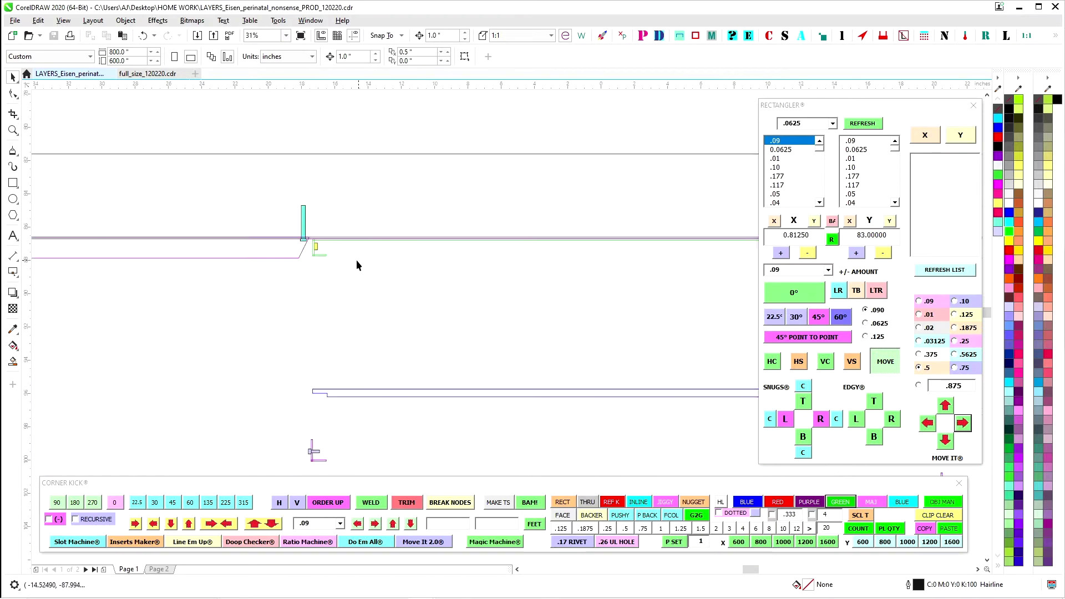
pyautogui.scroll(1, 356, 266)
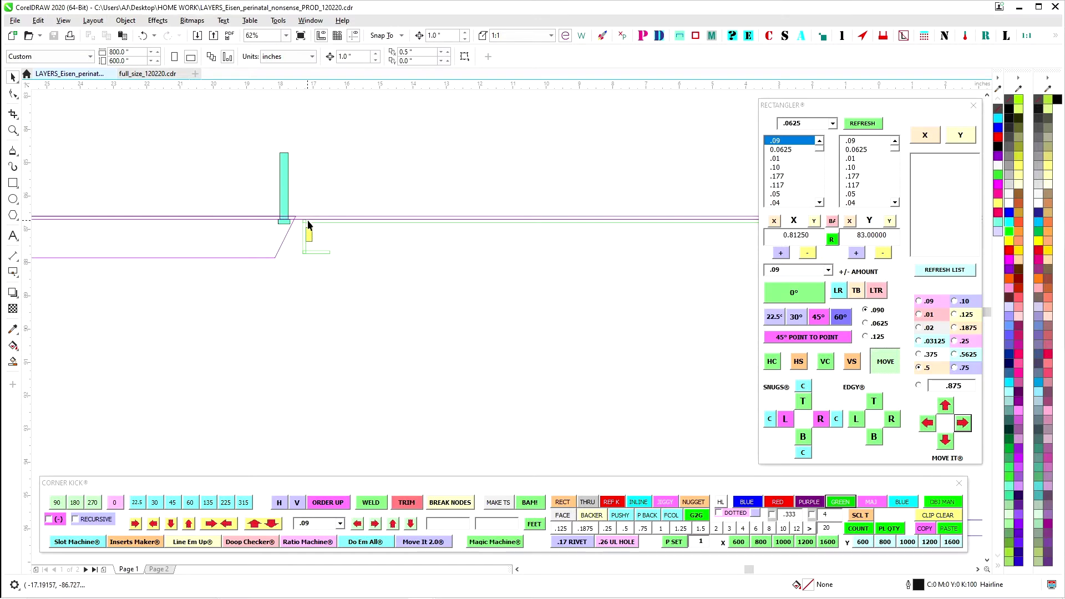
pyautogui.scroll(-2, 497, 224)
pyautogui.scroll(1, 207, 258)
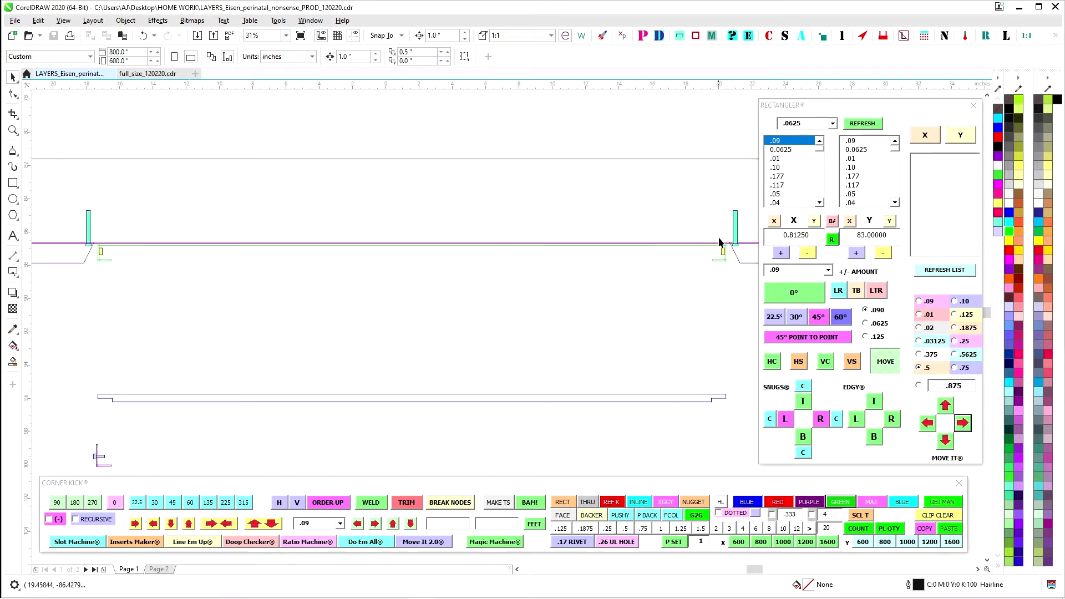
pyautogui.scroll(1, 724, 254)
pyautogui.scroll(1, 737, 250)
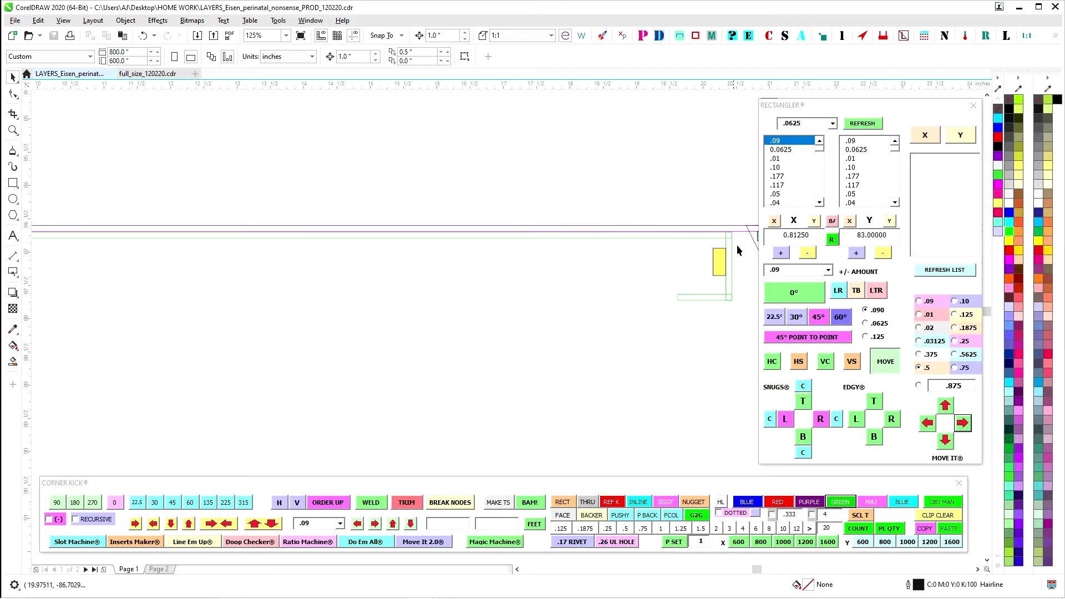
pyautogui.scroll(-4, 725, 287)
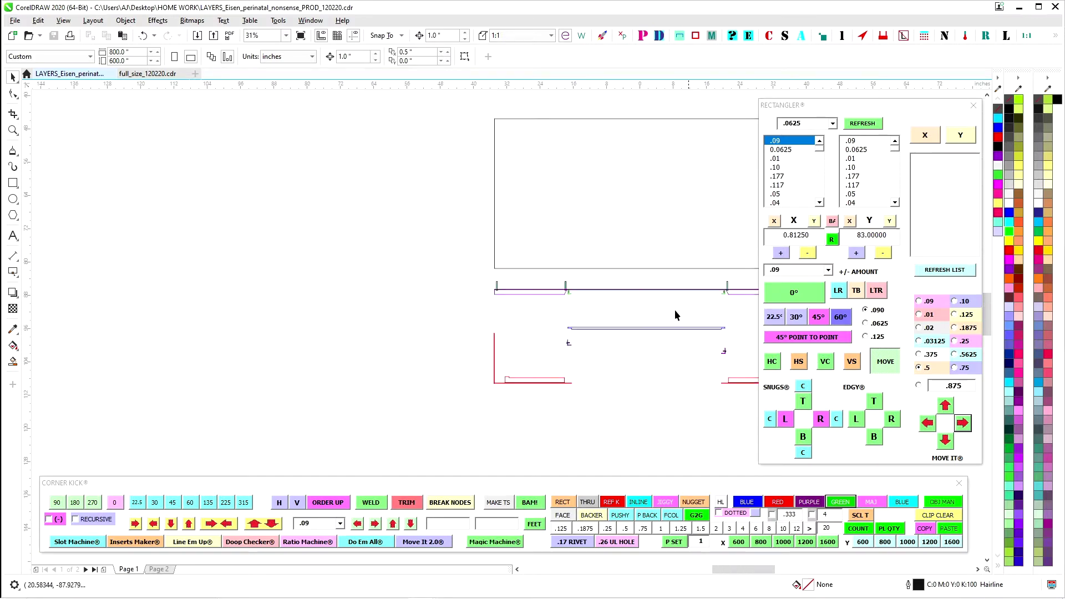
# Inspect the green panel's upper edge and the holes in its topmost horizontal bar on the elevation
pyautogui.moveTo(586, 333); pyautogui.dragTo(492, 191)
pyautogui.scroll(1, 301, 365)
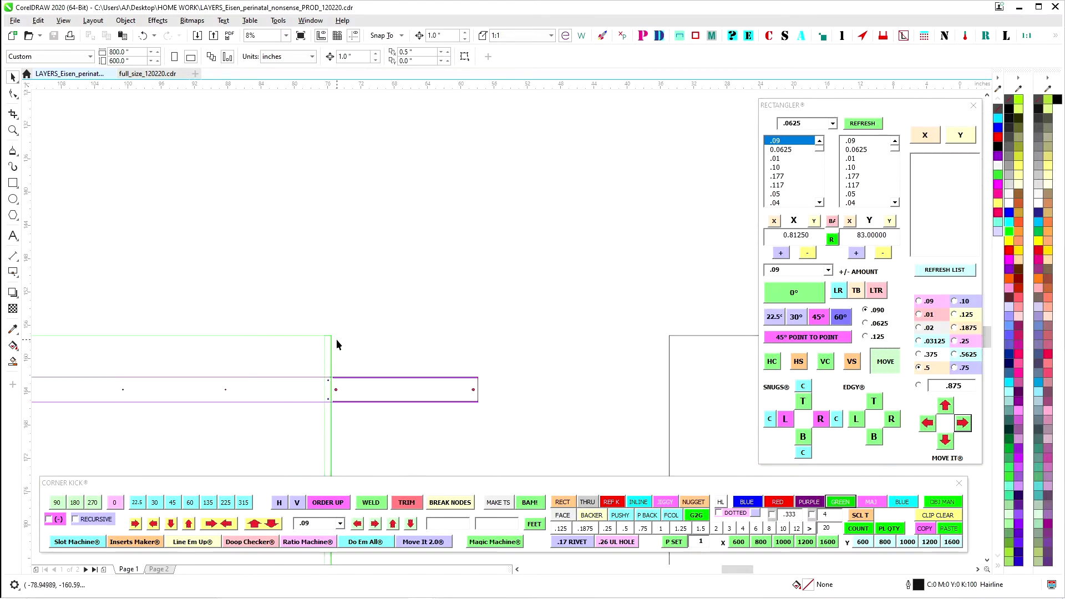
pyautogui.moveTo(249, 344); pyautogui.dragTo(546, 254)
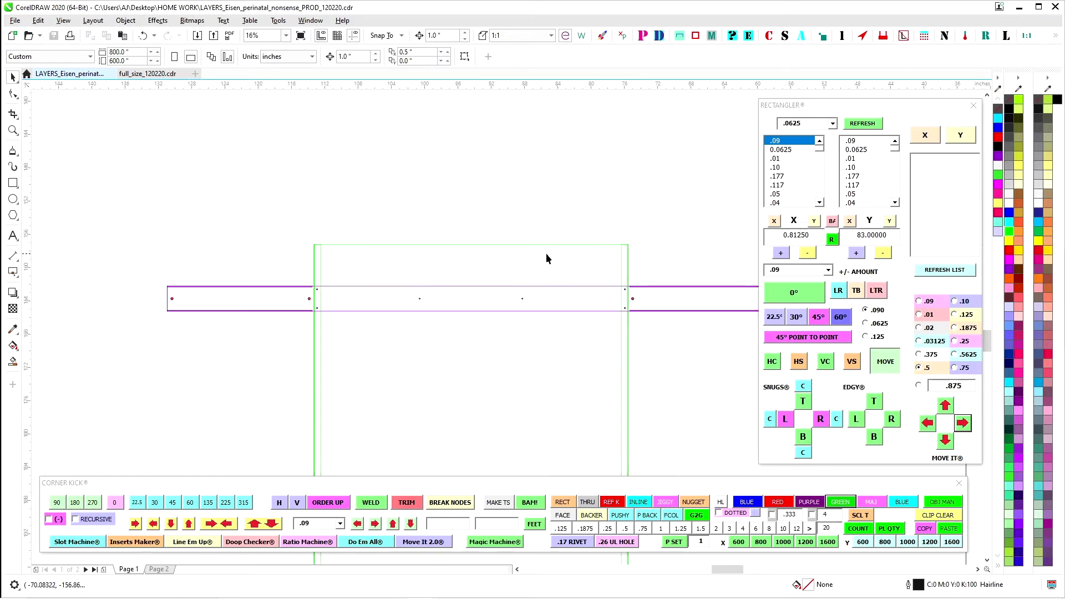
# Inspect the blue and red hole positions at both ends of the upper purple bars on the green panel elevation
pyautogui.scroll(2, 333, 300)
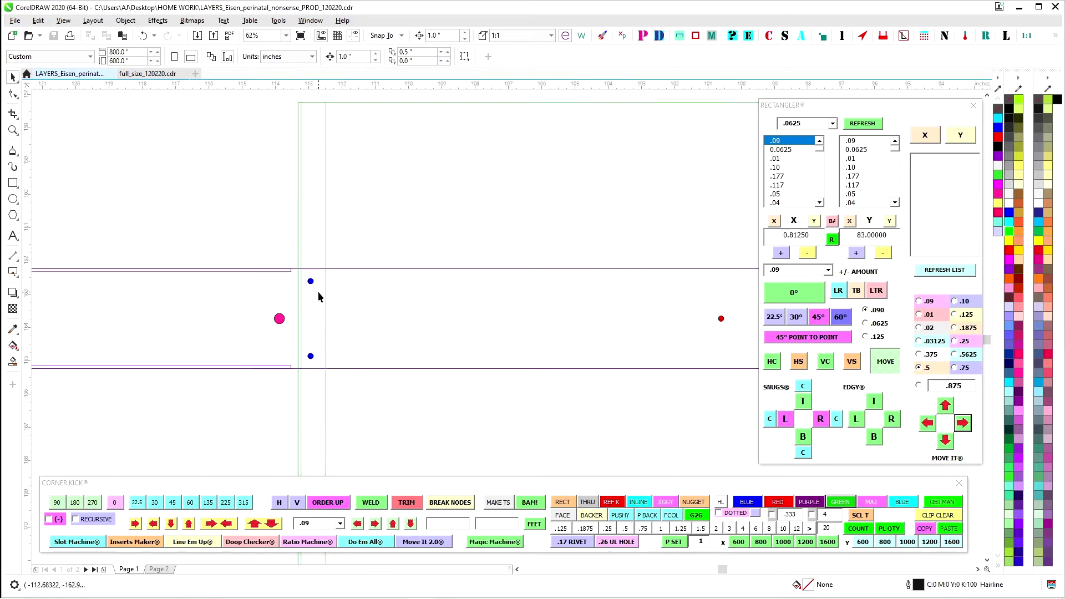
pyautogui.scroll(-2, 262, 295)
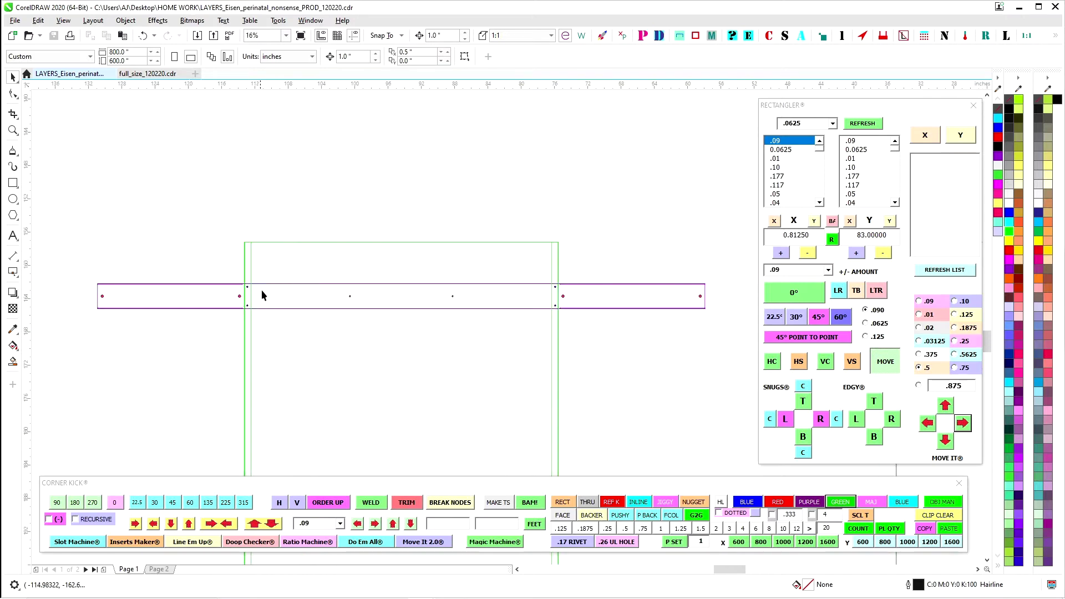
pyautogui.scroll(2, 575, 293)
pyautogui.scroll(-2, 519, 309)
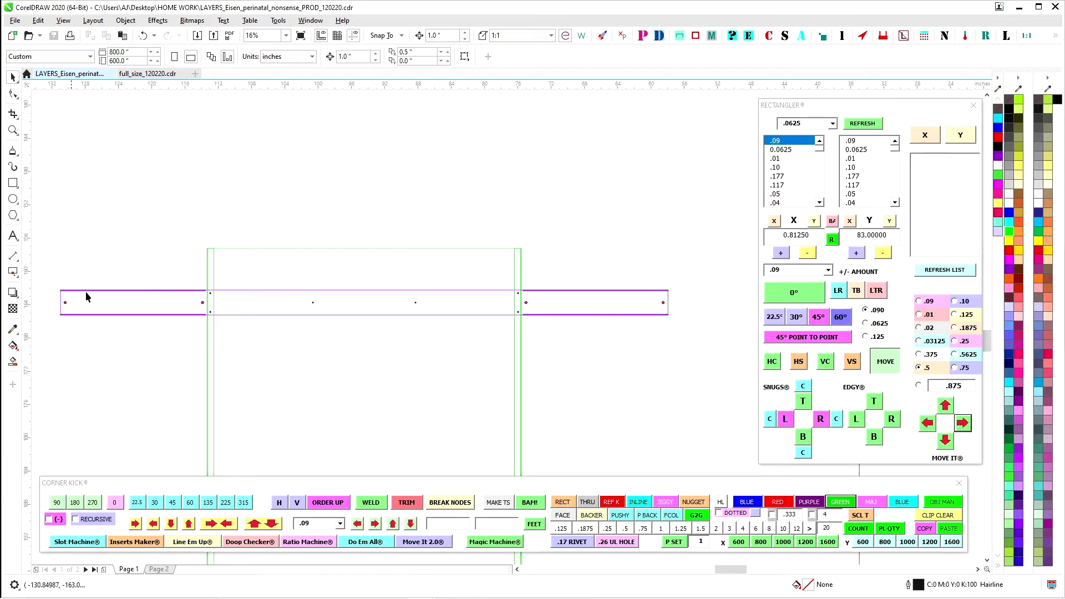
pyautogui.scroll(-1, 549, 248)
pyautogui.scroll(2, 528, 282)
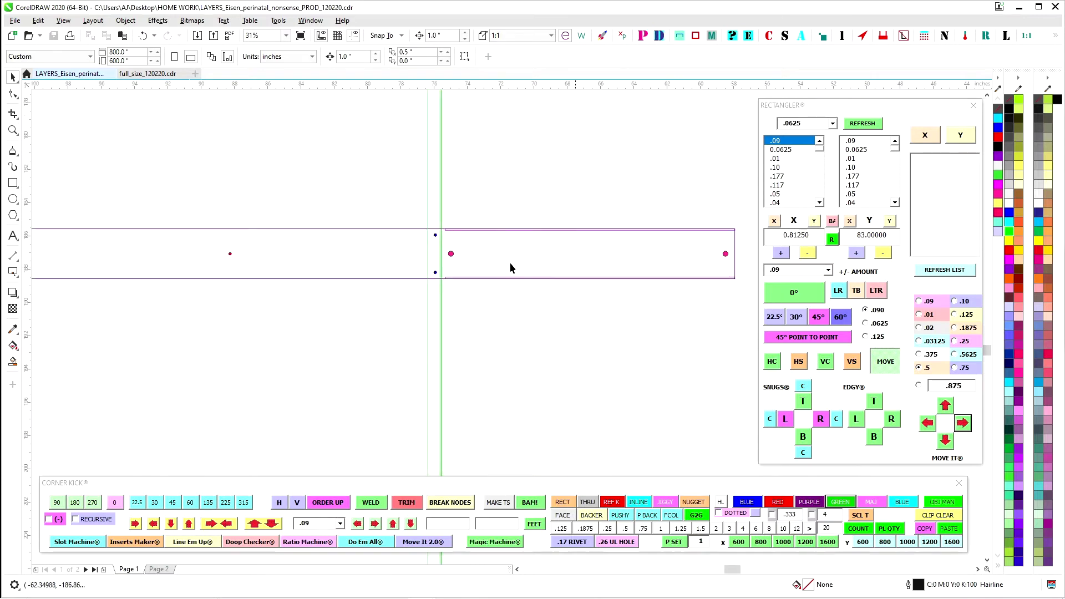
pyautogui.scroll(-2, 311, 255)
pyautogui.scroll(1, 476, 314)
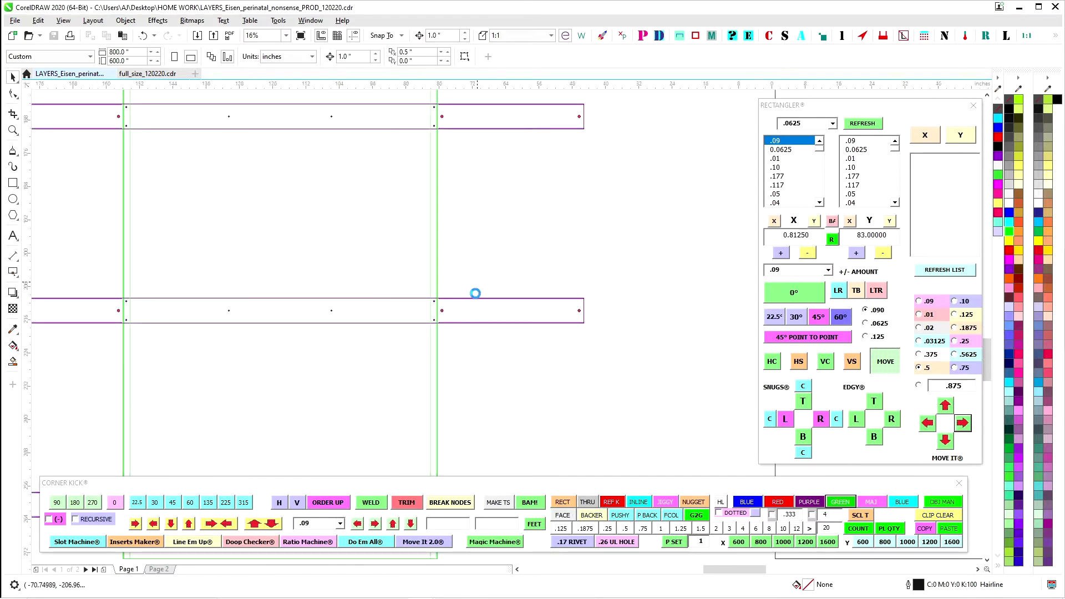
# Examine the teal pins along the cross-section and how they relate to the bevelled side pieces and green corner returns
pyautogui.scroll(-1, 545, 238)
pyautogui.scroll(3, 466, 197)
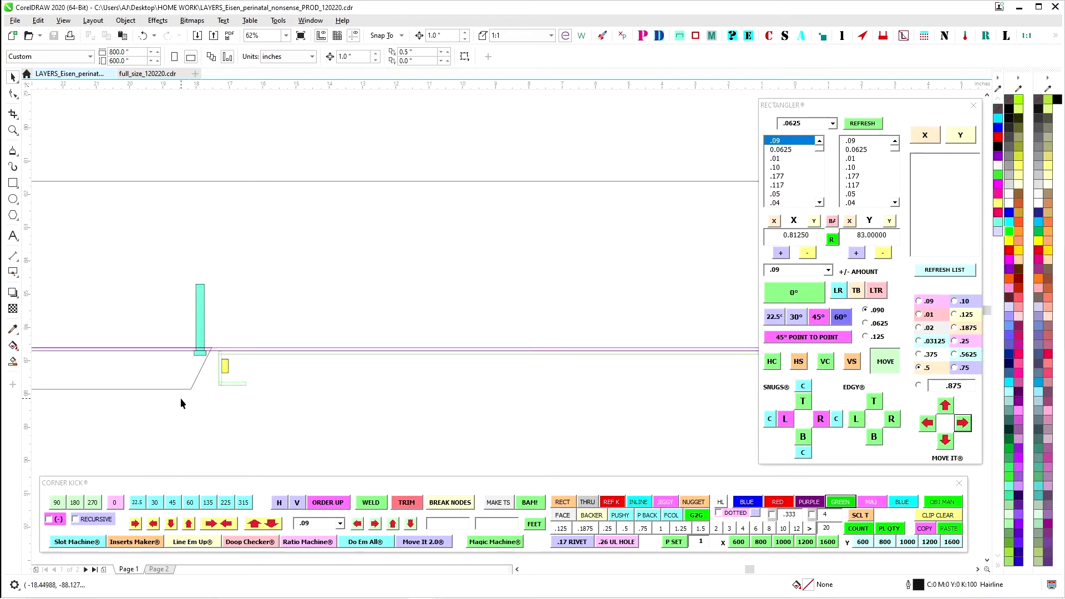
pyautogui.scroll(-1, 181, 398)
pyautogui.moveTo(227, 386); pyautogui.dragTo(673, 320)
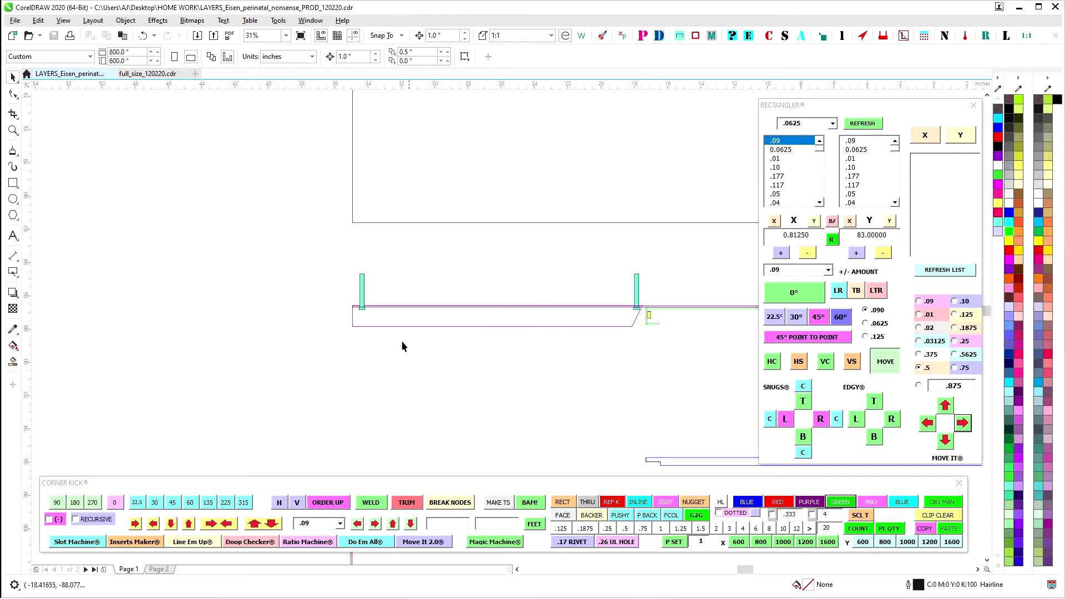
pyautogui.scroll(-2, 323, 316)
pyautogui.moveTo(505, 321); pyautogui.dragTo(415, 340)
pyautogui.scroll(2, 484, 337)
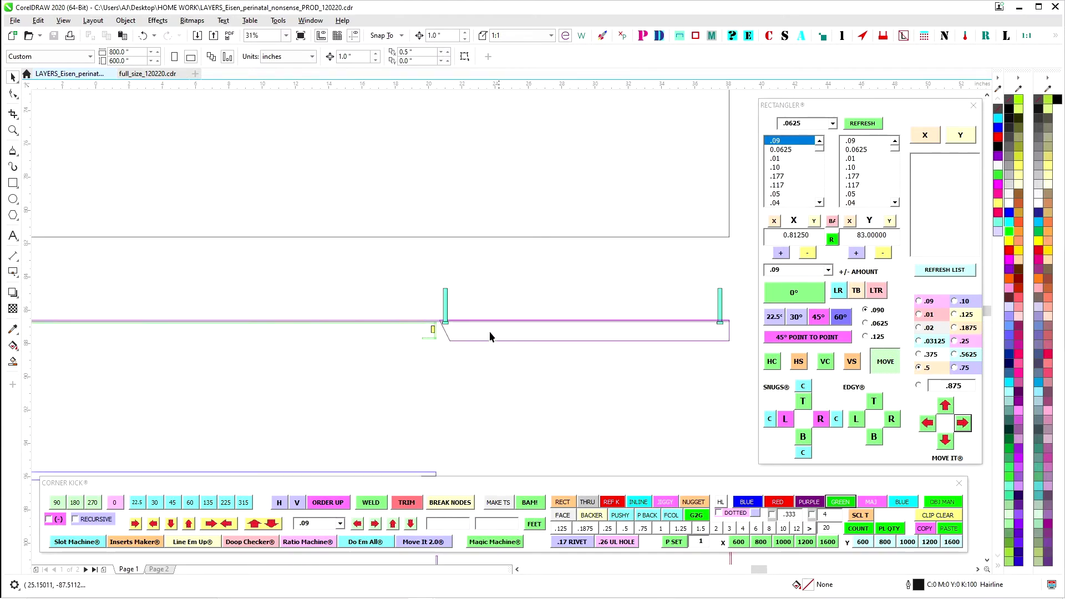
pyautogui.scroll(-1, 489, 331)
pyautogui.scroll(2, 484, 314)
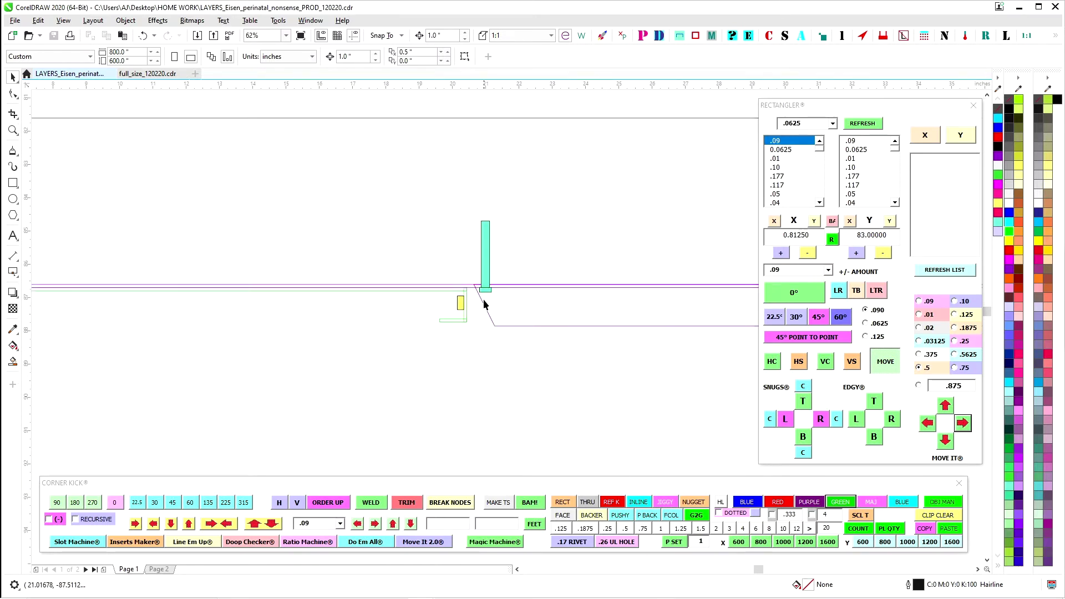
pyautogui.scroll(-2, 485, 300)
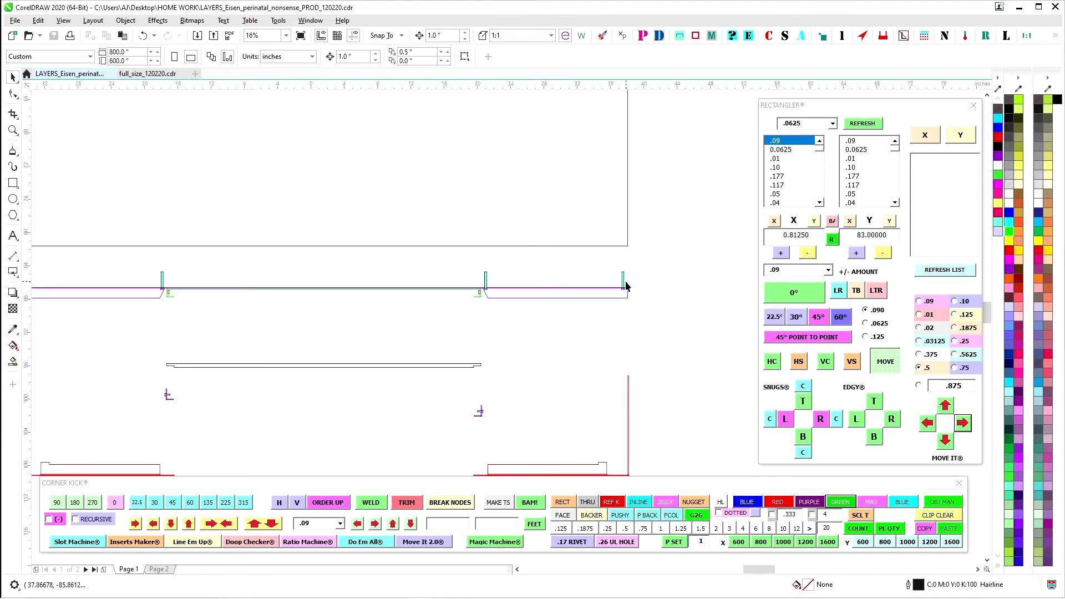
pyautogui.scroll(1, 438, 291)
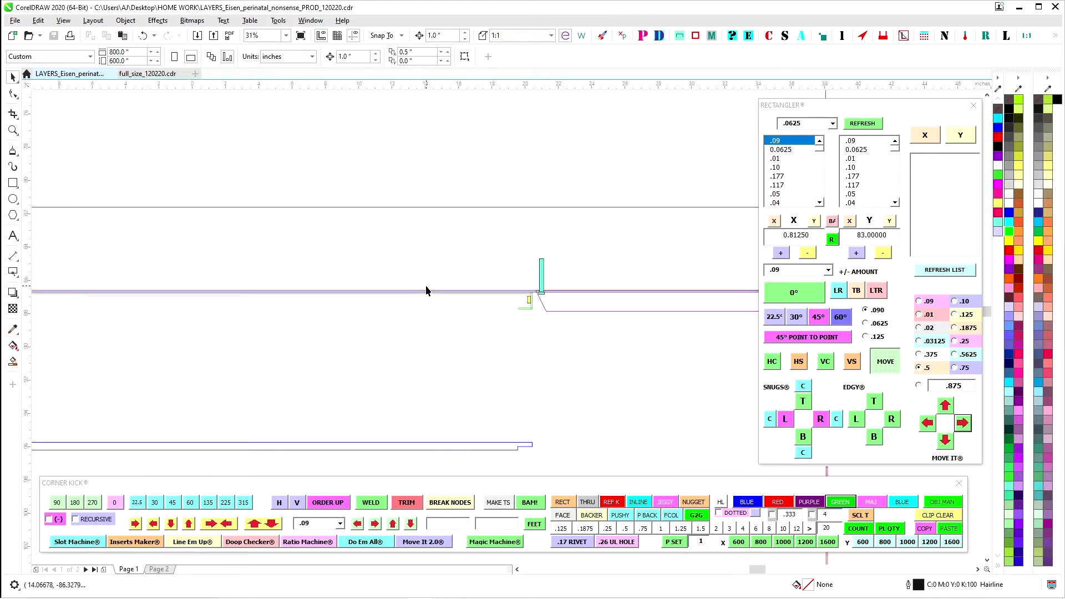
pyautogui.scroll(1, 299, 294)
pyautogui.scroll(-2, 129, 297)
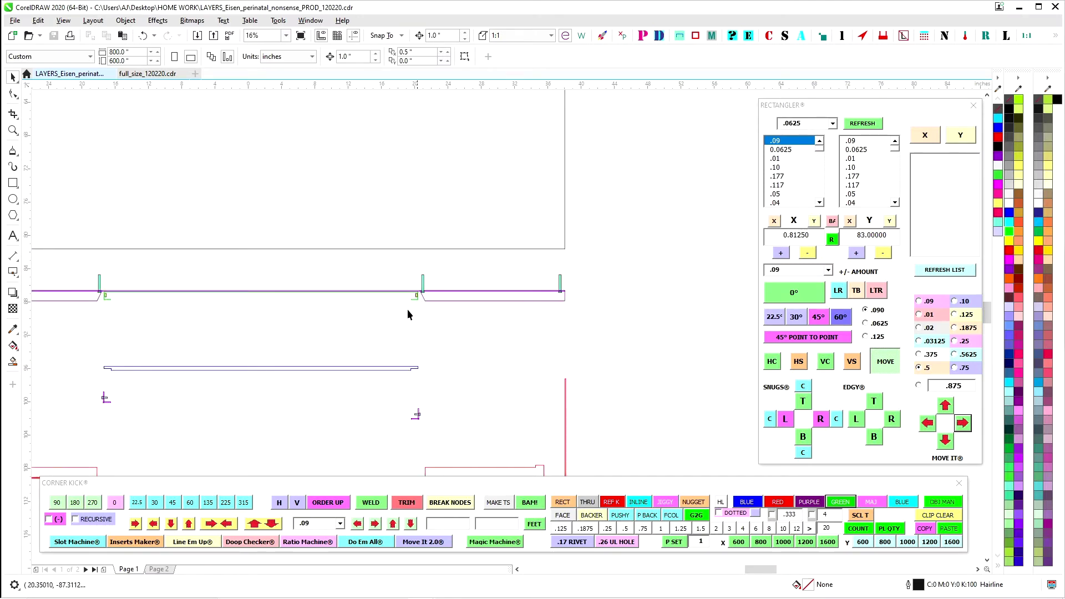
# Select the blue panel profile below the cross-section, compare it with the green corner return and elevations, and clear the selection
pyautogui.click(242, 368)
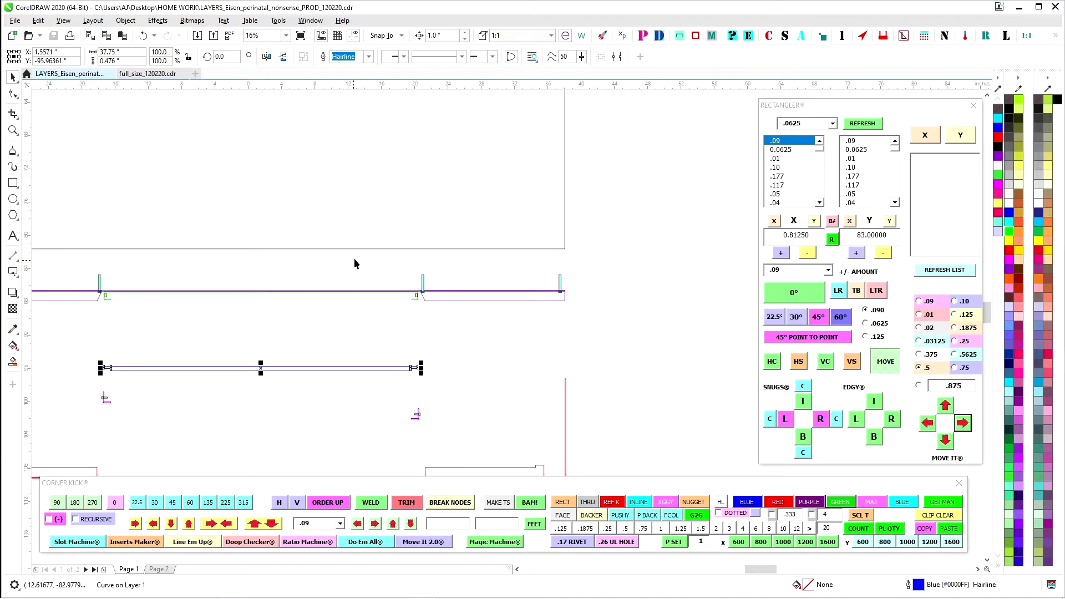
pyautogui.scroll(-2, 354, 258)
pyautogui.scroll(2, 304, 270)
pyautogui.moveTo(363, 371); pyautogui.dragTo(335, 267)
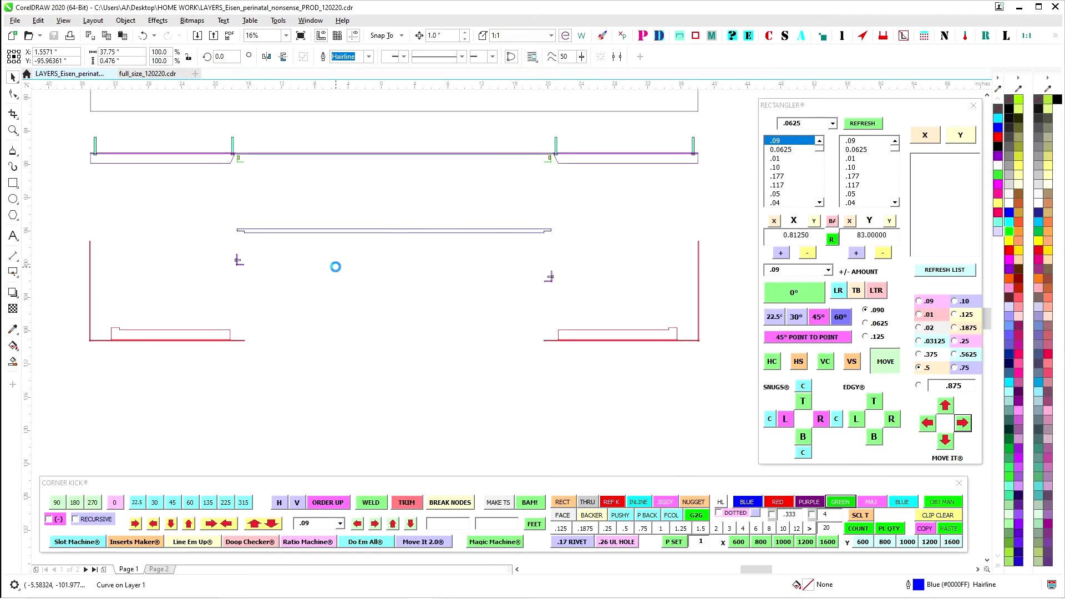
pyautogui.scroll(-4, 336, 267)
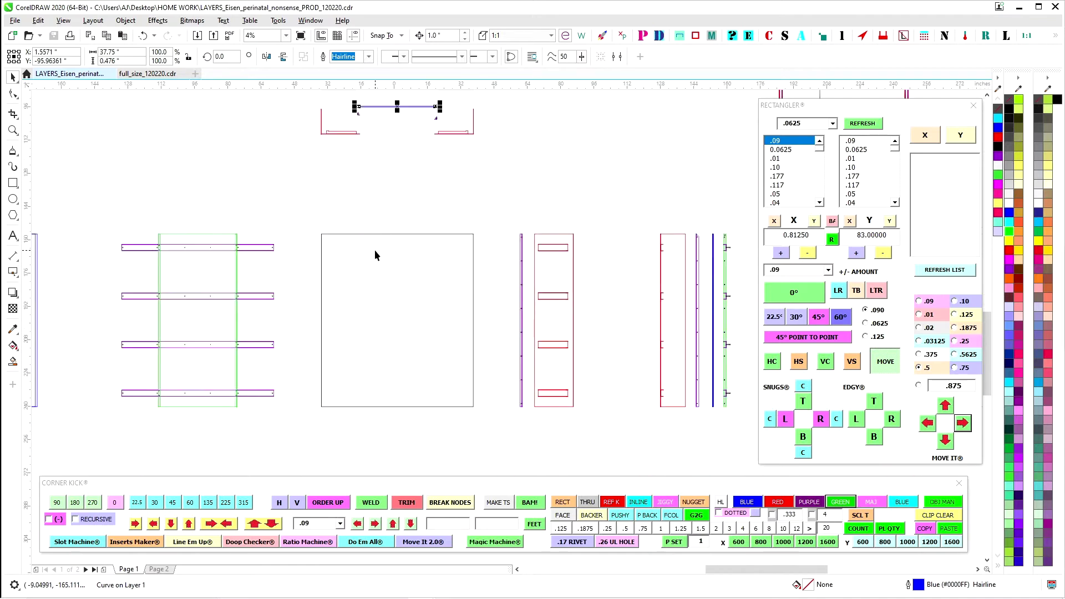
pyautogui.scroll(3, 396, 177)
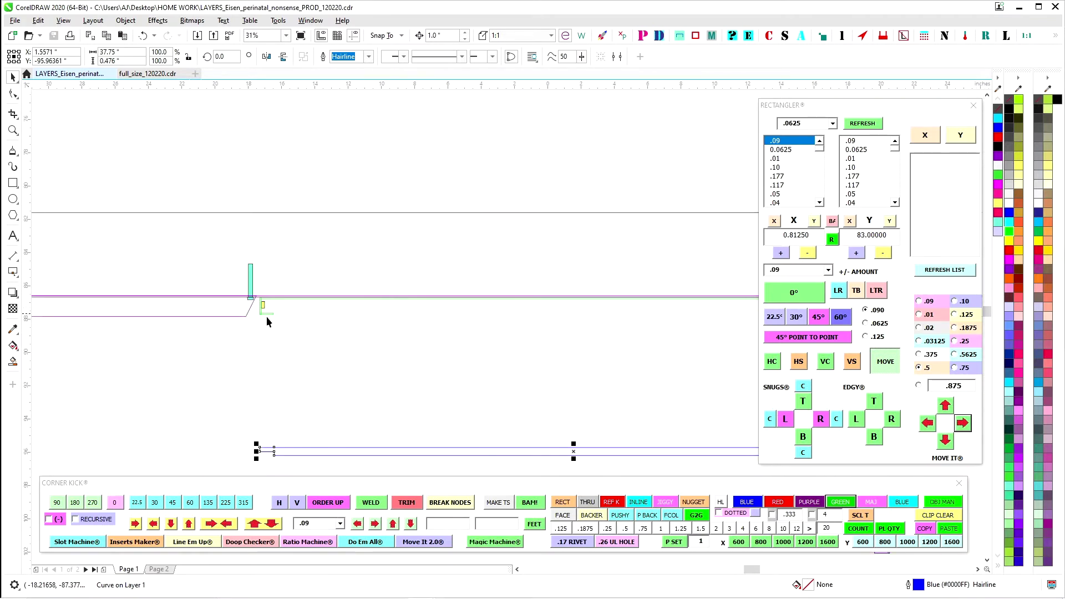
pyautogui.scroll(2, 265, 304)
pyautogui.scroll(-3, 233, 317)
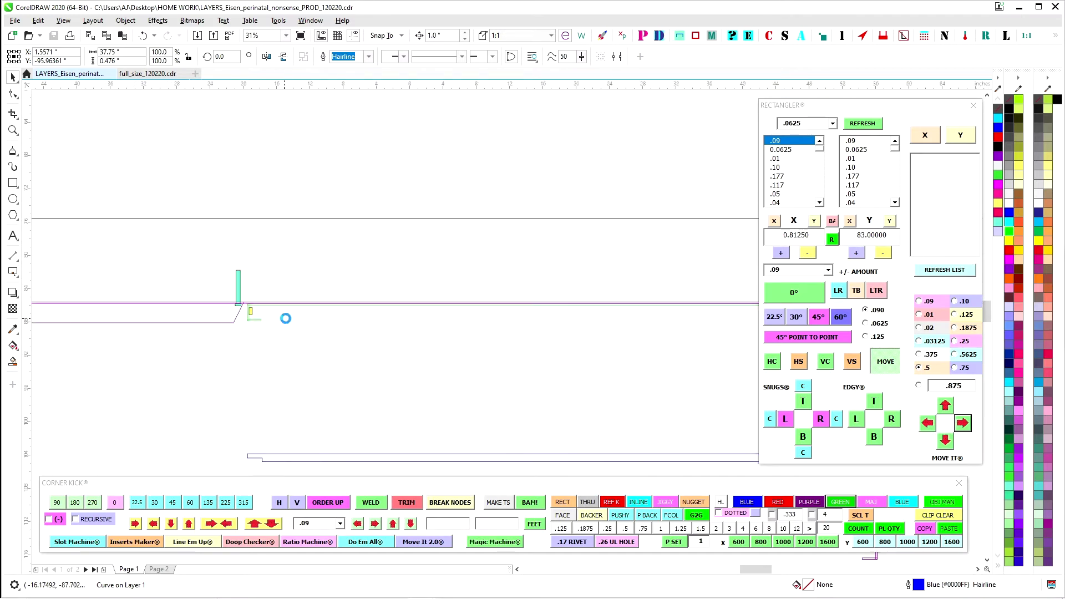
pyautogui.click(350, 381)
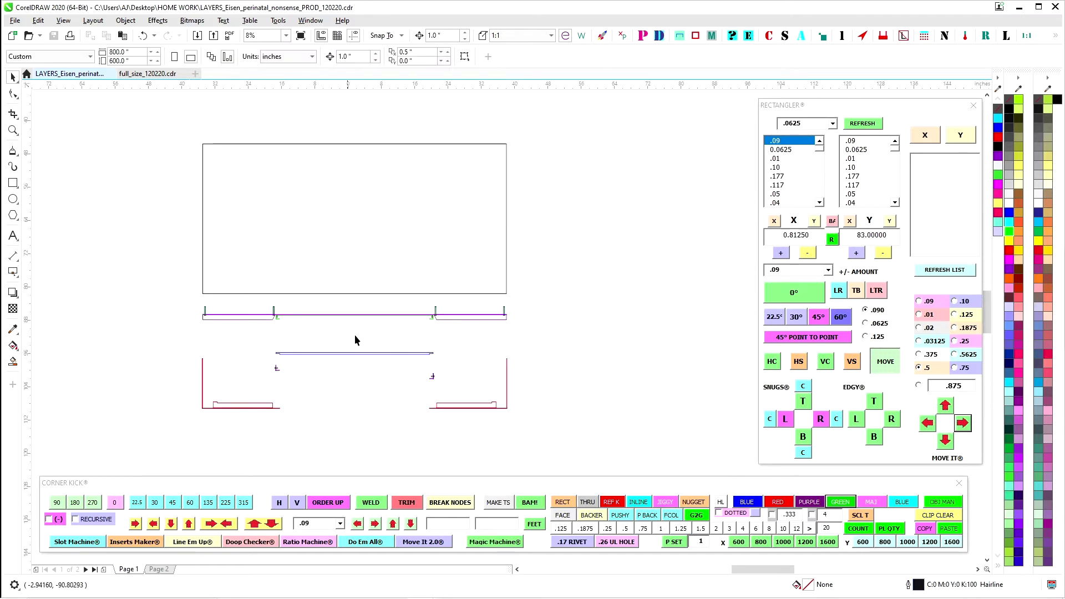
# Move the full-width cross-section group up 4 inches onto the lower edge of the large black rectangle, and deselect it
pyautogui.moveTo(371, 340); pyautogui.dragTo(383, 341)
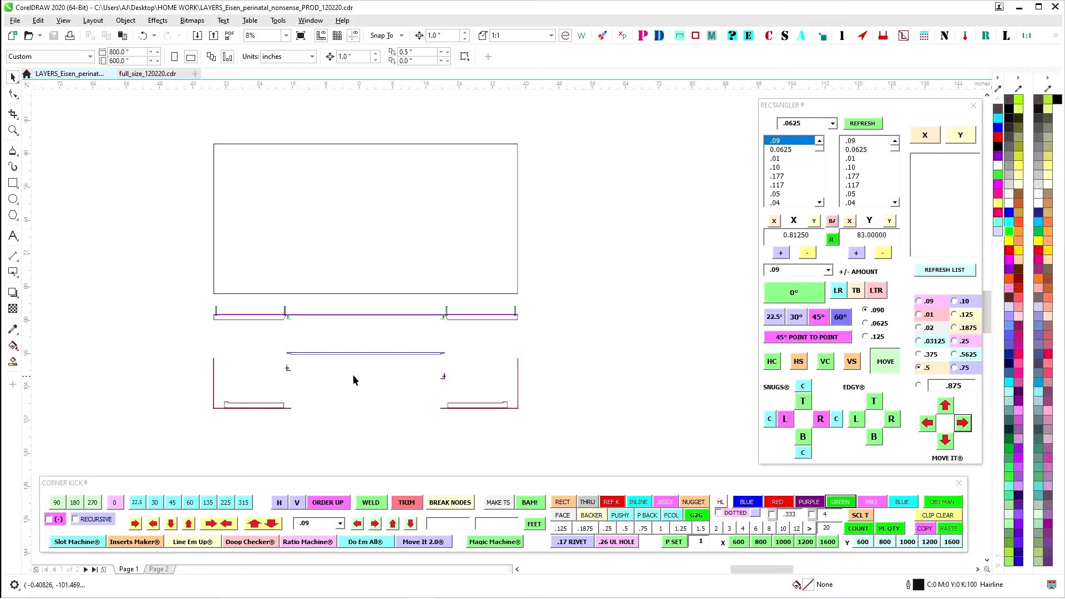
pyautogui.moveTo(185, 300); pyautogui.dragTo(558, 325)
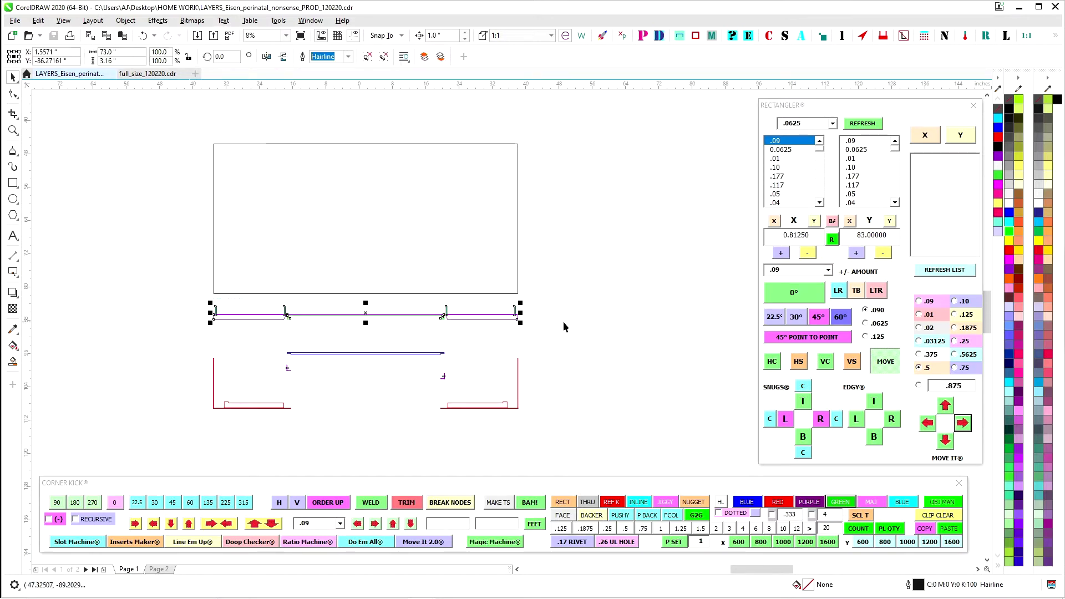
pyautogui.press('Up')
pyautogui.press('Up')
pyautogui.press('Up')
pyautogui.press('Up')
pyautogui.press('Up')
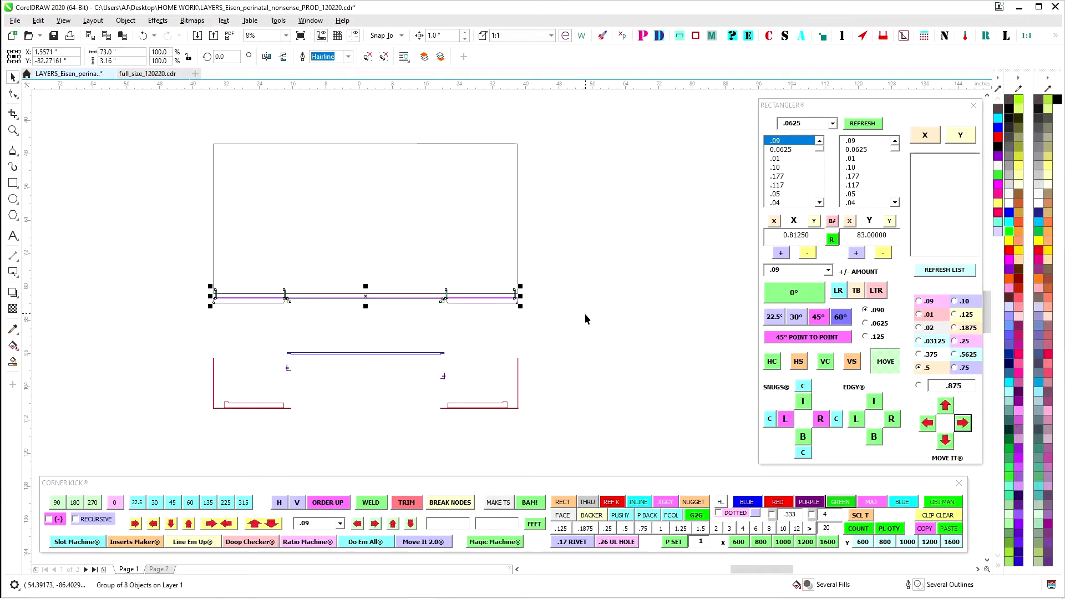
pyautogui.scroll(2, 332, 291)
pyautogui.click(341, 265)
pyautogui.scroll(-3, 340, 265)
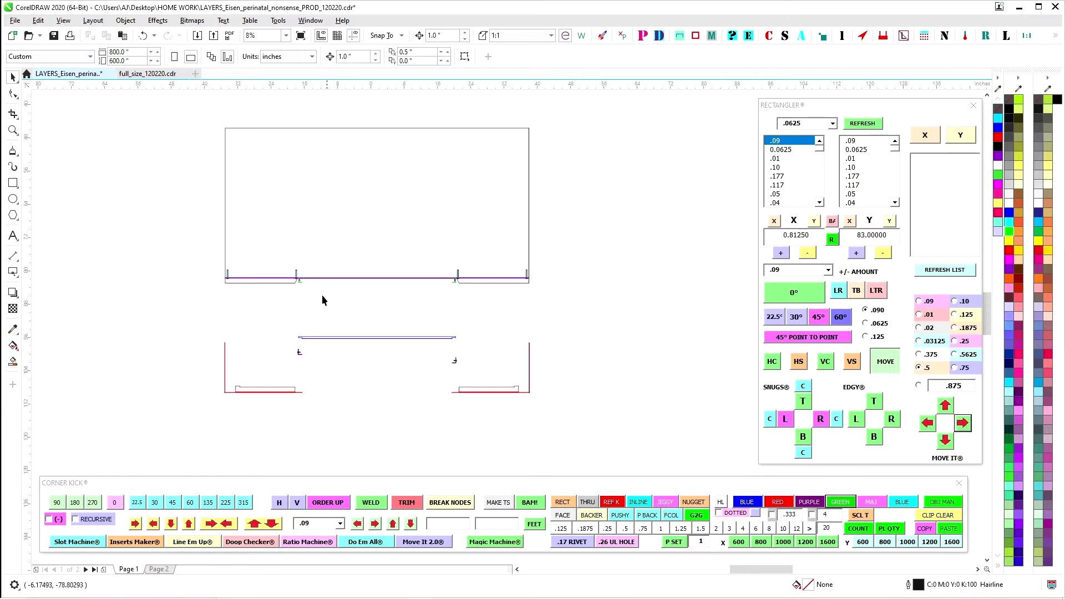
# Centre the green panel elevation with its purple bars horizontally on the black wall rectangle beside it, and clear the selection
pyautogui.scroll(-1, 334, 291)
pyautogui.moveTo(332, 334); pyautogui.dragTo(385, 190)
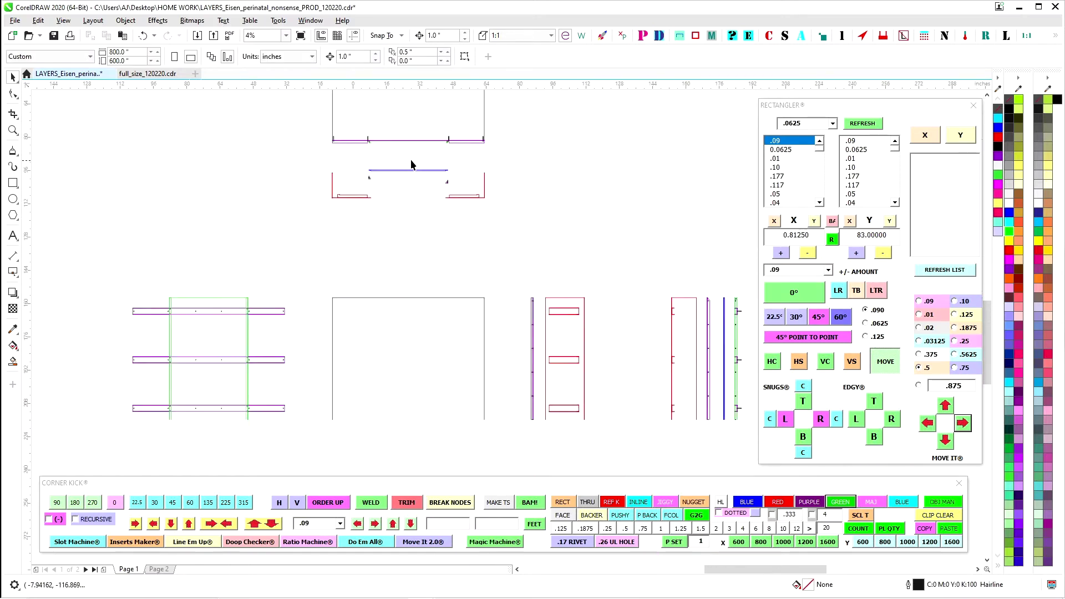
pyautogui.click(261, 312)
pyautogui.keyDown('shift'); pyautogui.click(365, 298); pyautogui.keyUp('shift')
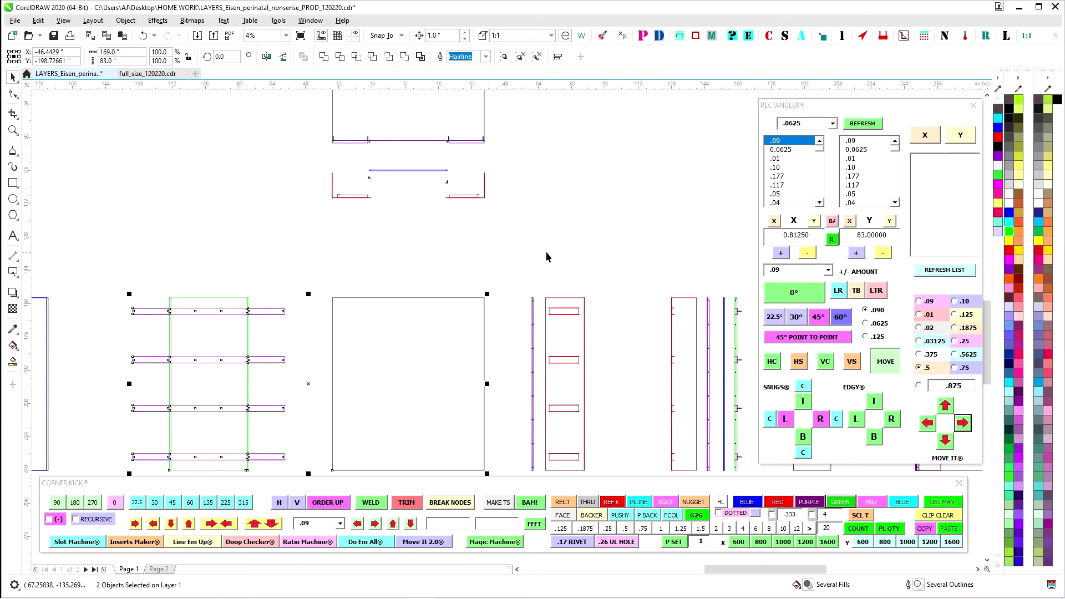
pyautogui.press('c')
pyautogui.scroll(3, 384, 318)
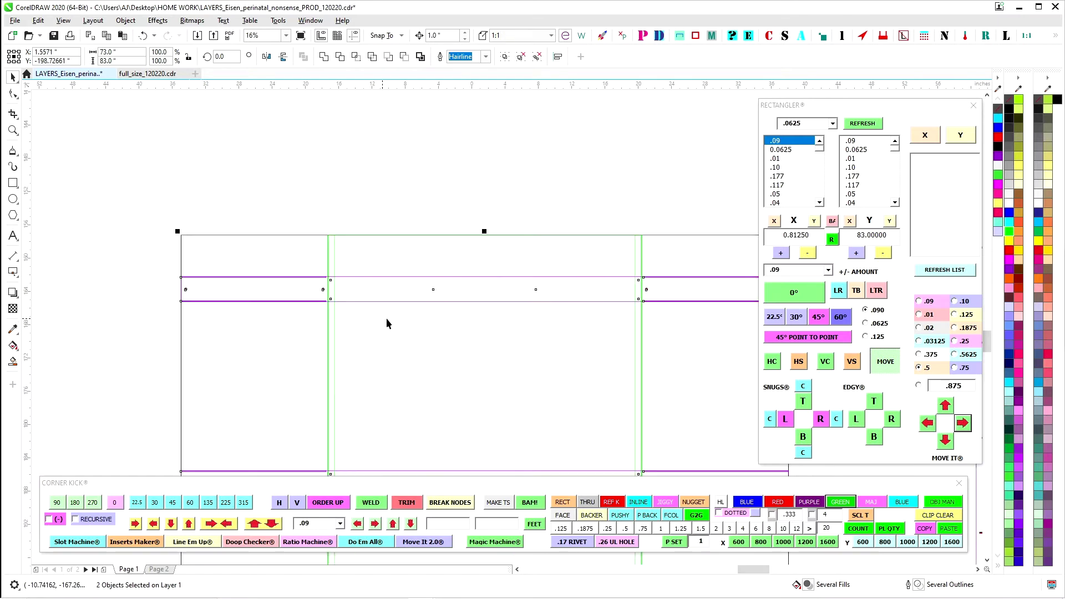
pyautogui.click(329, 248)
pyautogui.scroll(2, 295, 224)
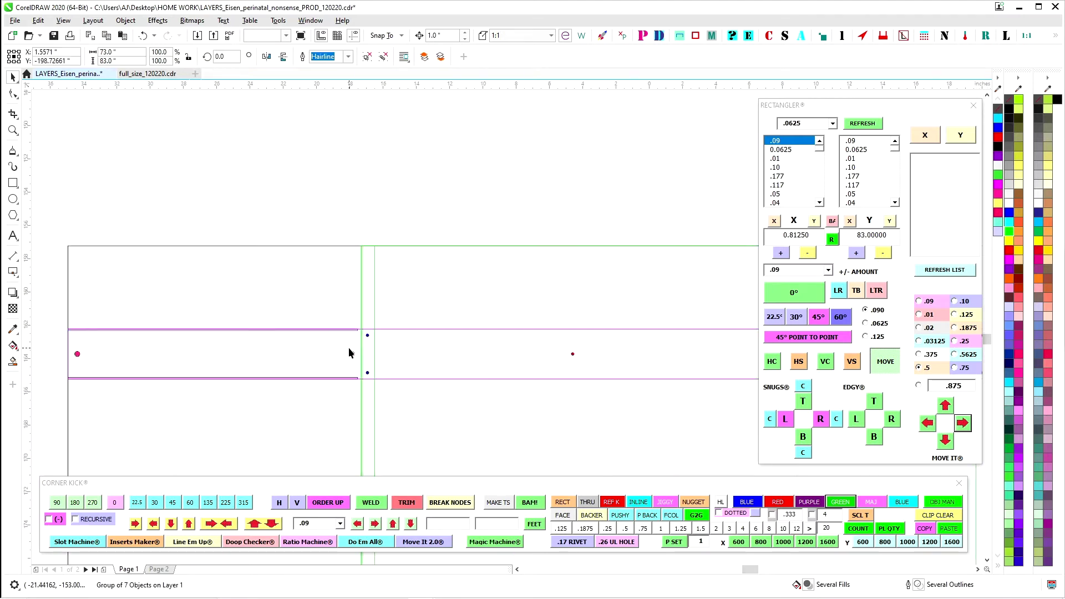
pyautogui.press('Escape')
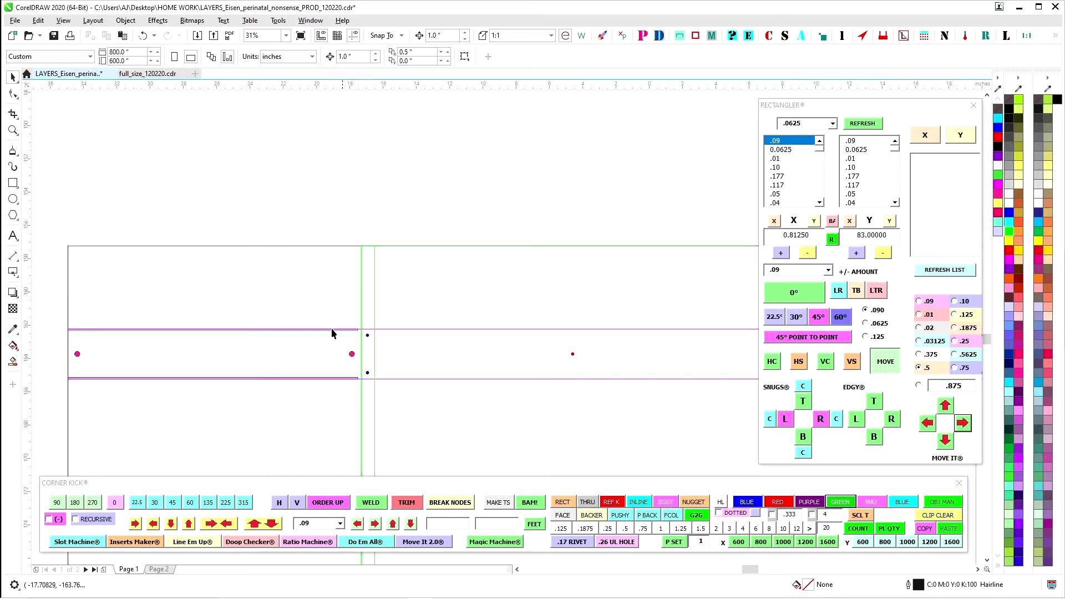
# Inspect the combined wall elevation, checking the bar ends, holes and green panel edges against the black outline
pyautogui.scroll(-5, 321, 330)
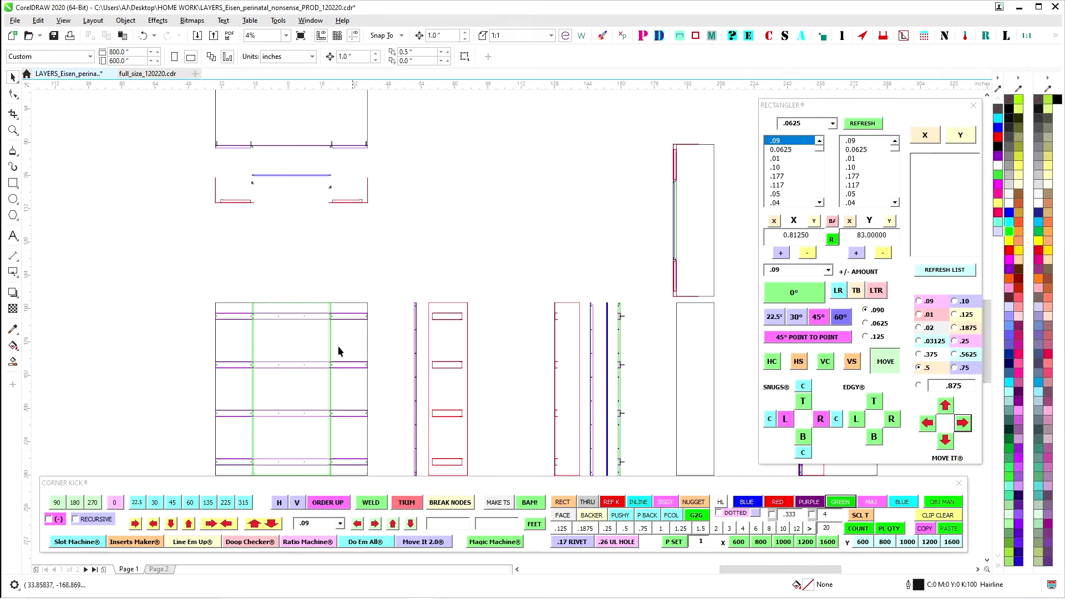
pyautogui.scroll(3, 287, 333)
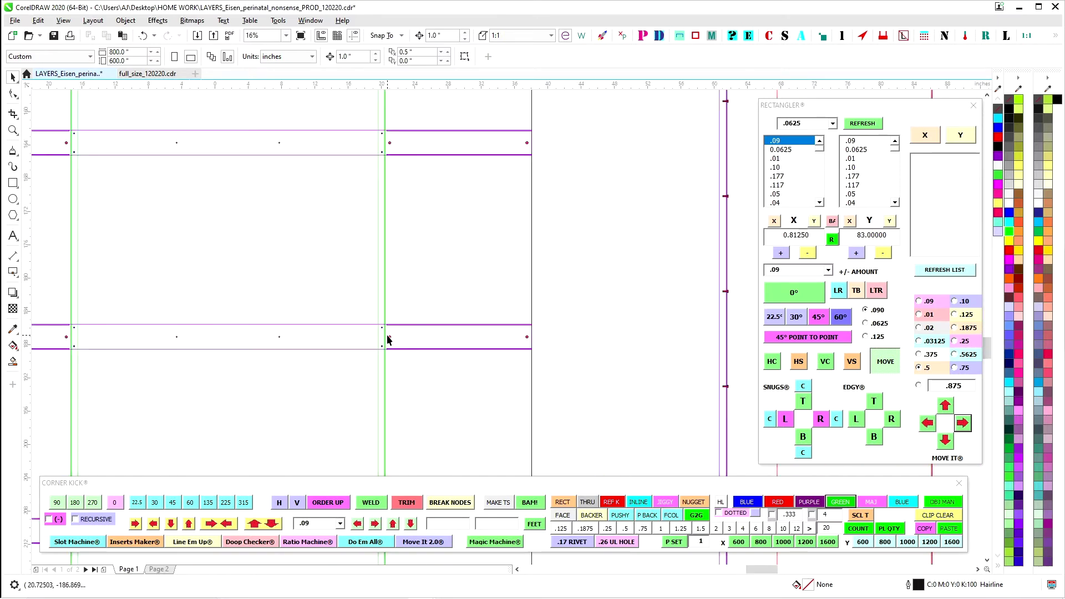
pyautogui.scroll(-2, 405, 293)
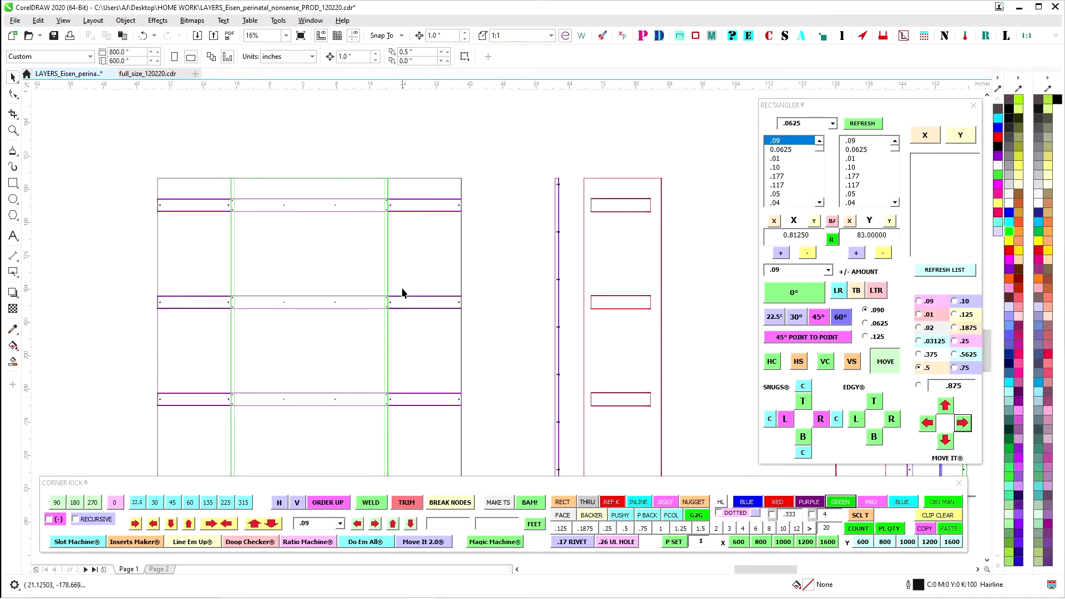
pyautogui.scroll(2, 420, 288)
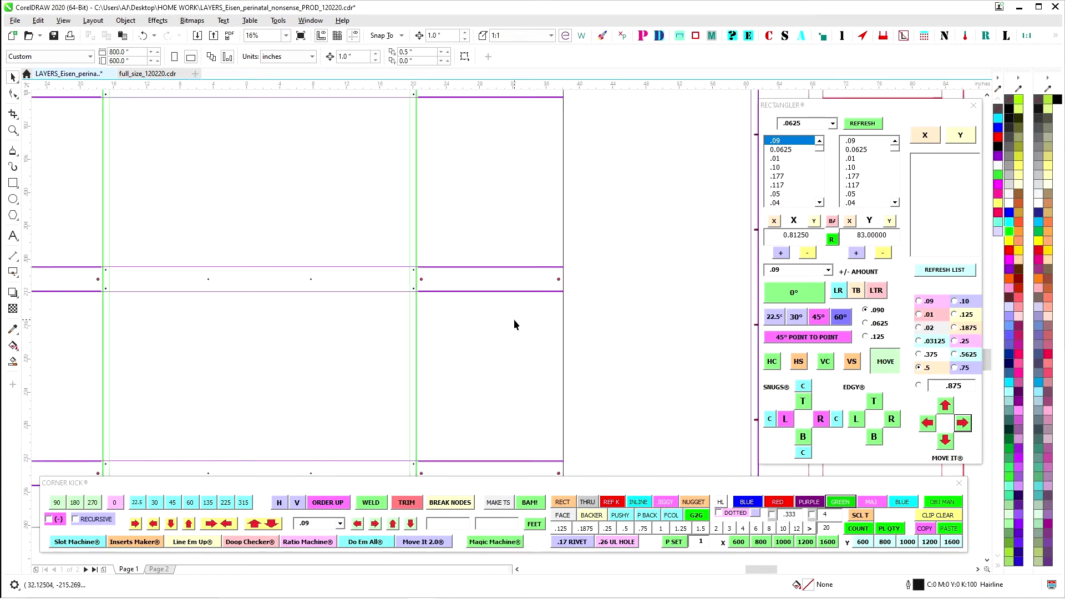
pyautogui.scroll(-1, 303, 338)
pyautogui.scroll(1, 224, 304)
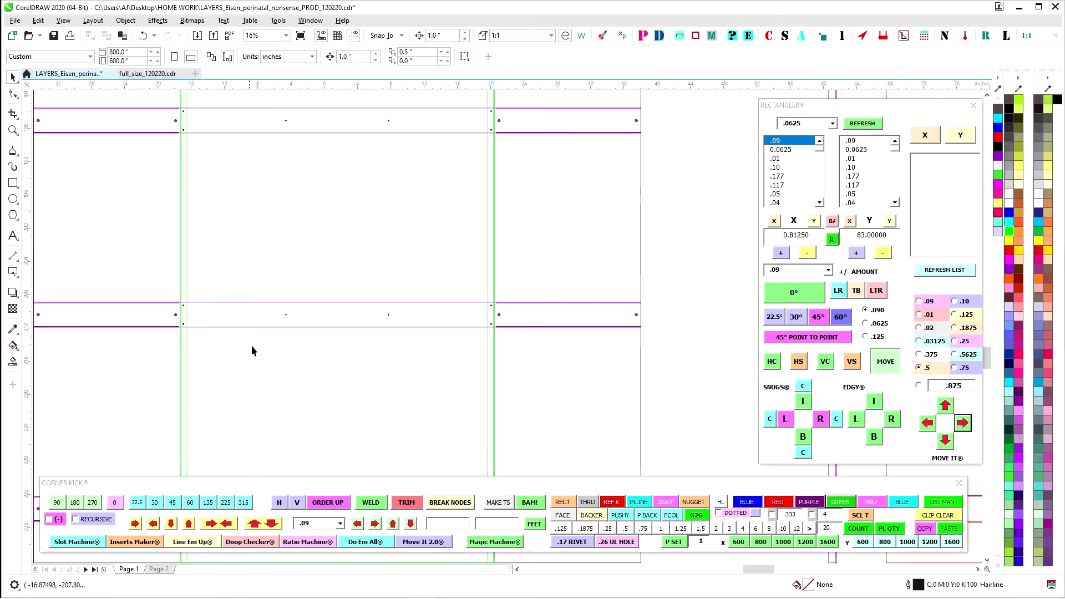
pyautogui.scroll(-1, 350, 294)
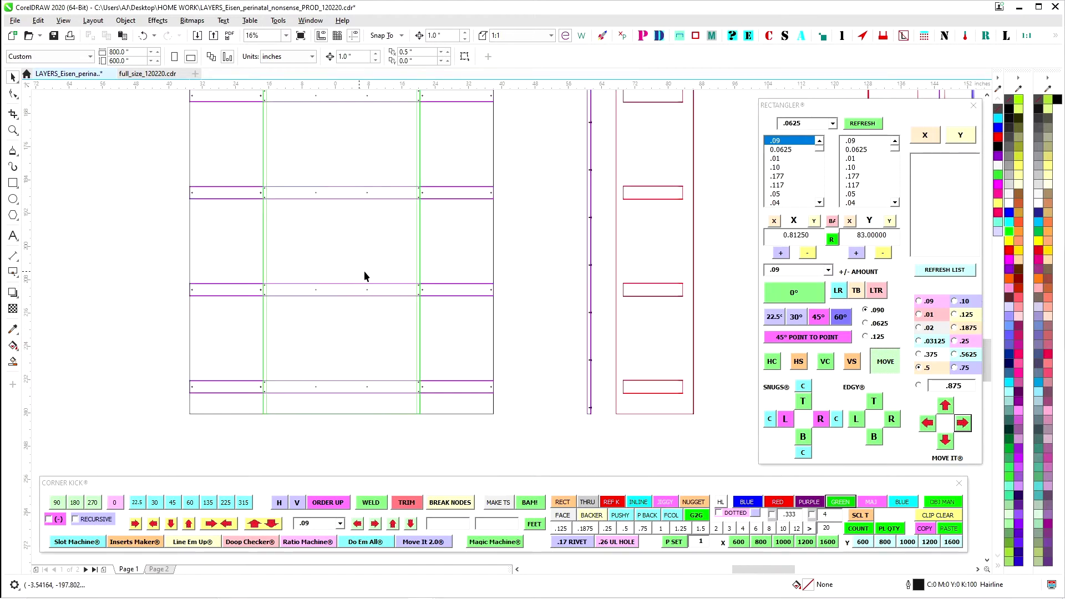
pyautogui.scroll(-1, 381, 283)
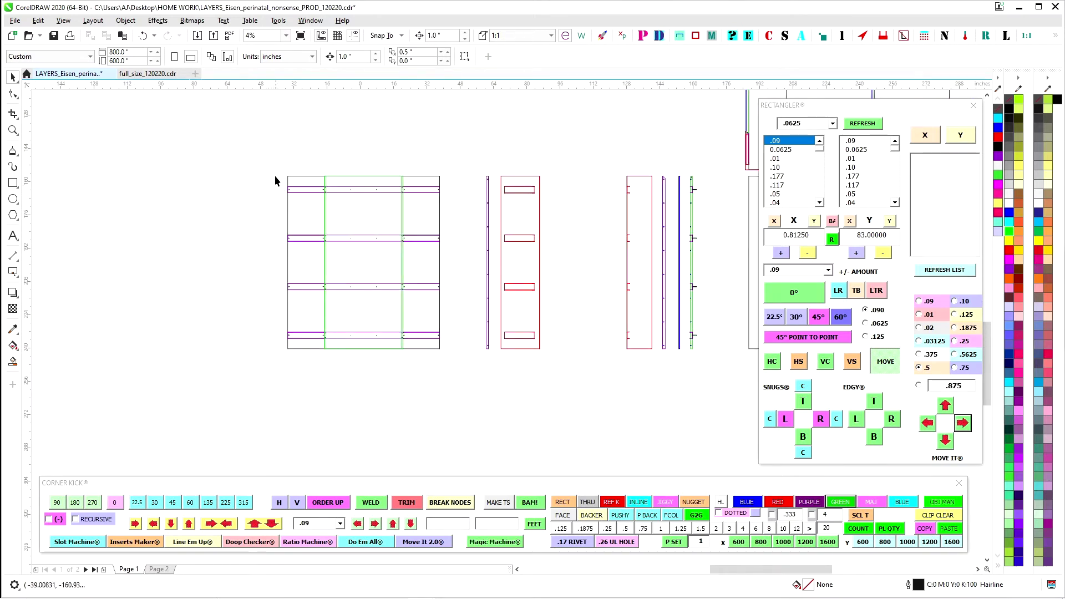
pyautogui.scroll(2, 410, 167)
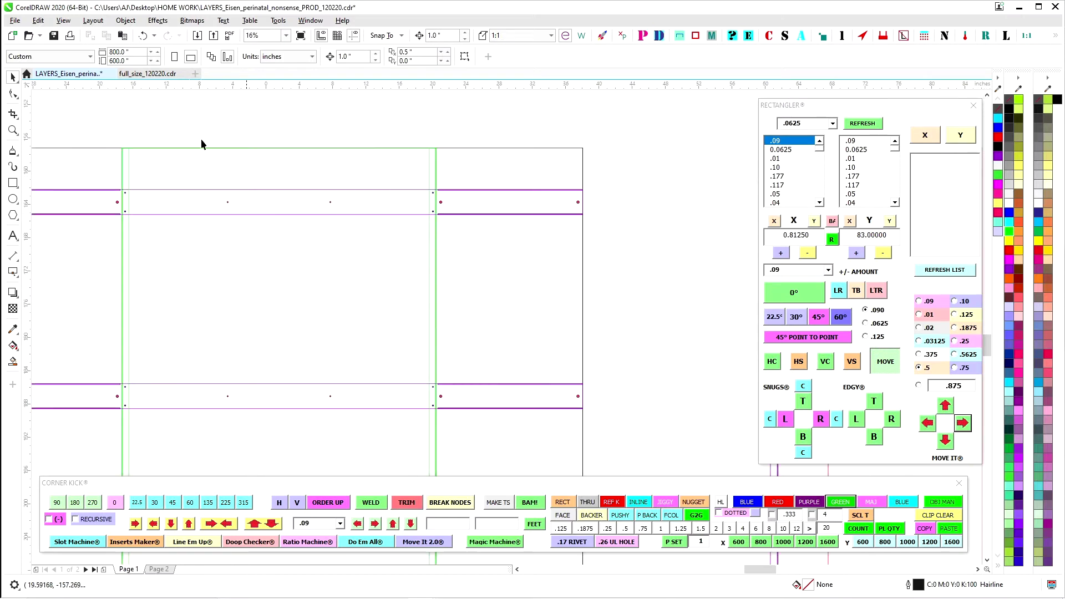
# Examine the bar joints in the wall elevation and the green corner return beside the angled end of the cross-section
pyautogui.scroll(-1, 388, 236)
pyautogui.scroll(2, 392, 188)
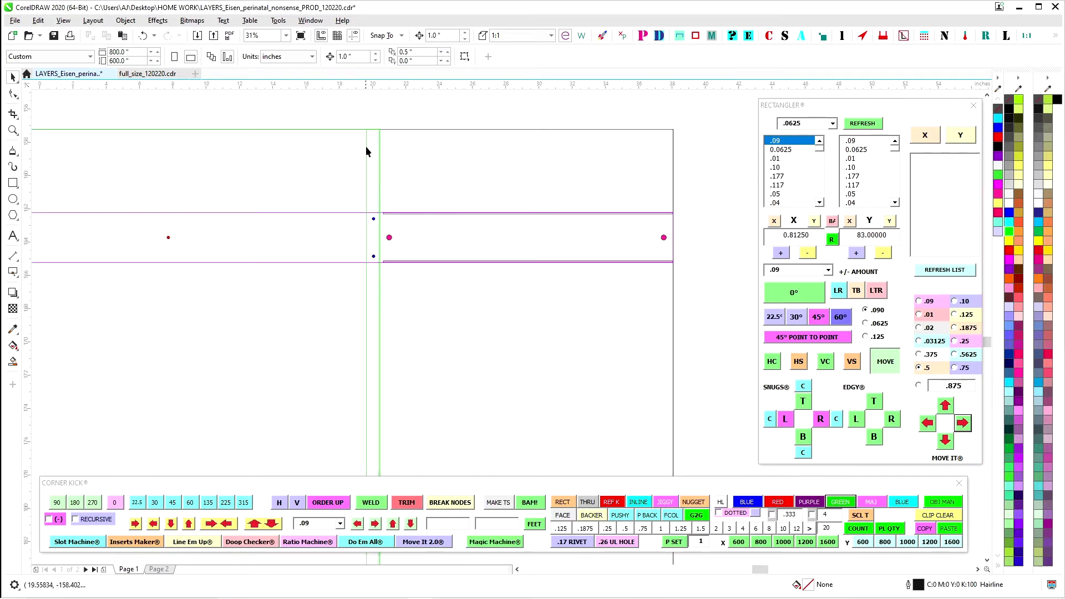
pyautogui.scroll(-2, 433, 355)
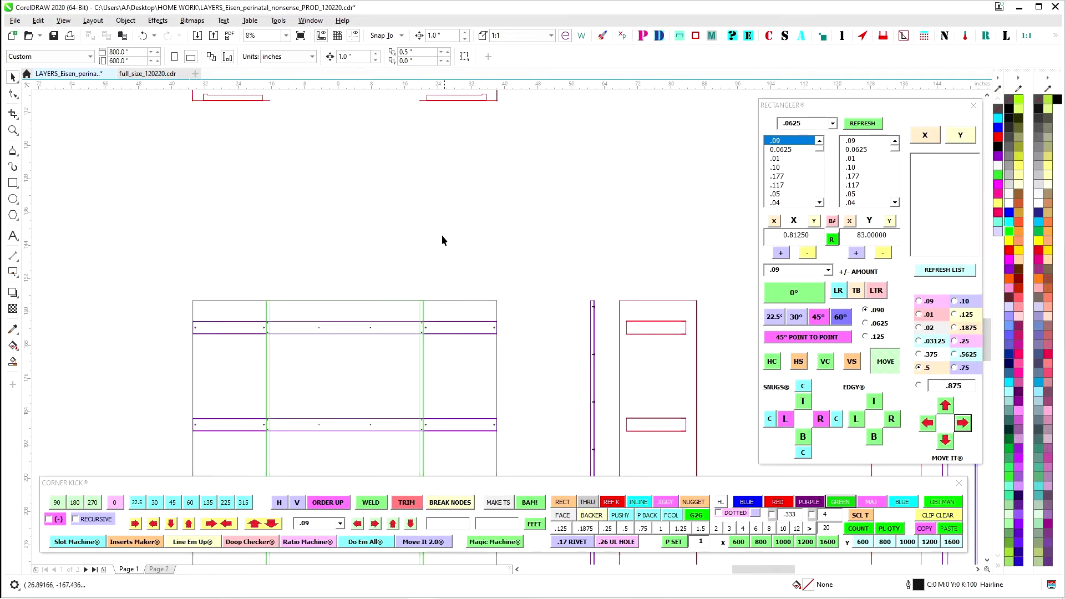
pyautogui.moveTo(441, 235); pyautogui.dragTo(429, 444)
pyautogui.scroll(3, 413, 203)
pyautogui.scroll(1, 399, 222)
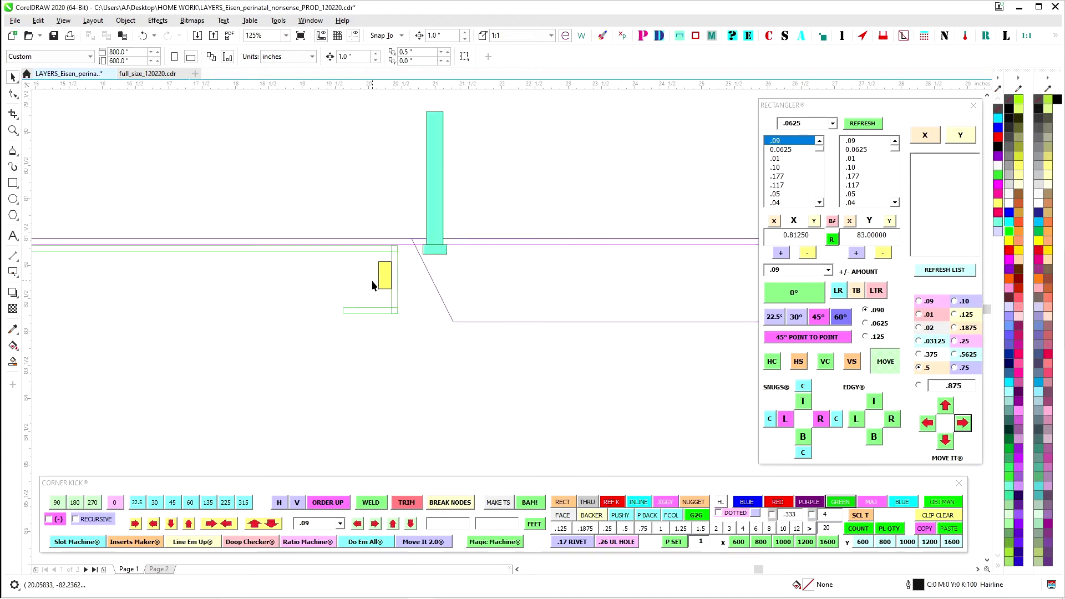
pyautogui.scroll(-5, 395, 269)
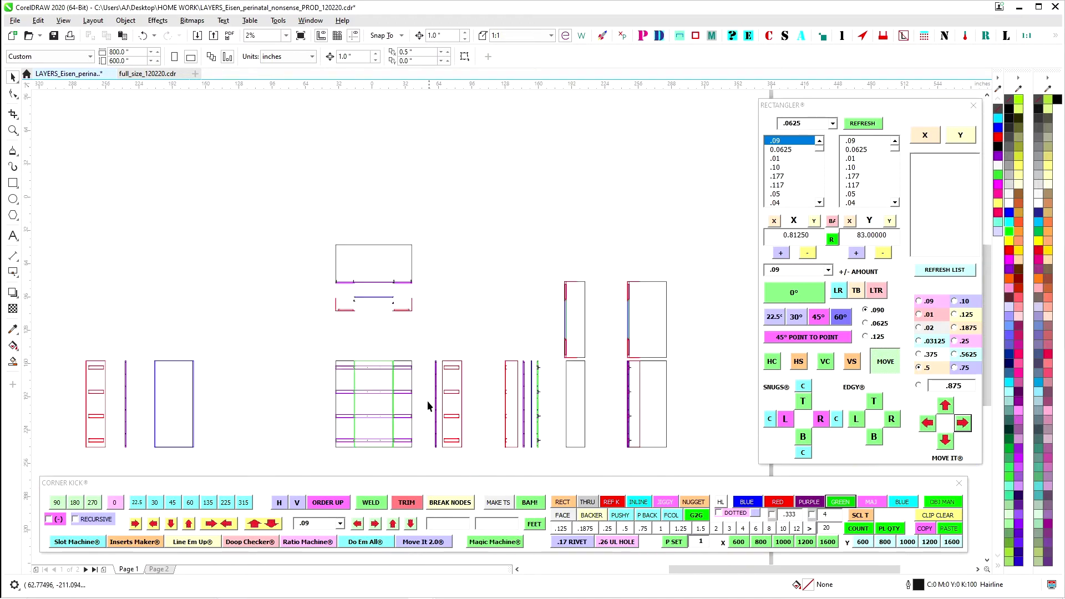
# Move the green side-view assembly with its brackets and pins right, flush against the narrow black wall side rectangle's near edge, and deselect it
pyautogui.moveTo(634, 260); pyautogui.dragTo(420, 202)
pyautogui.moveTo(436, 417); pyautogui.dragTo(438, 421)
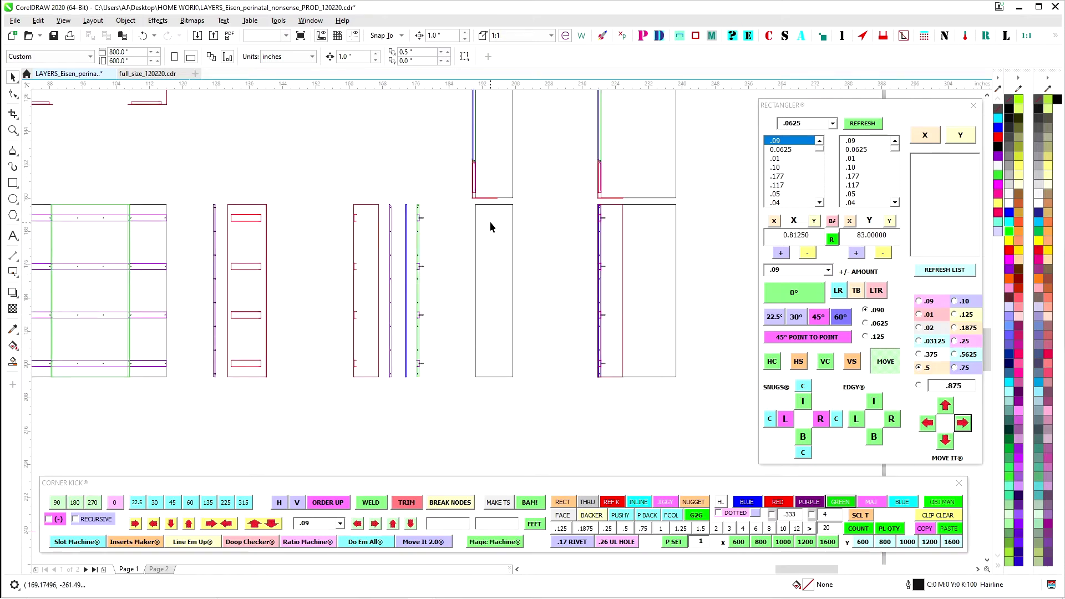
pyautogui.scroll(1, 491, 221)
pyautogui.press('Right')
pyautogui.press('Right')
pyautogui.press('Right')
pyautogui.press('Right')
pyautogui.press('Right')
pyautogui.press('Right')
pyautogui.press('Right')
pyautogui.press('Right')
pyautogui.press('Right')
pyautogui.press('Right')
pyautogui.press('Right')
pyautogui.press('Right')
pyautogui.press('Right')
pyautogui.press('Right')
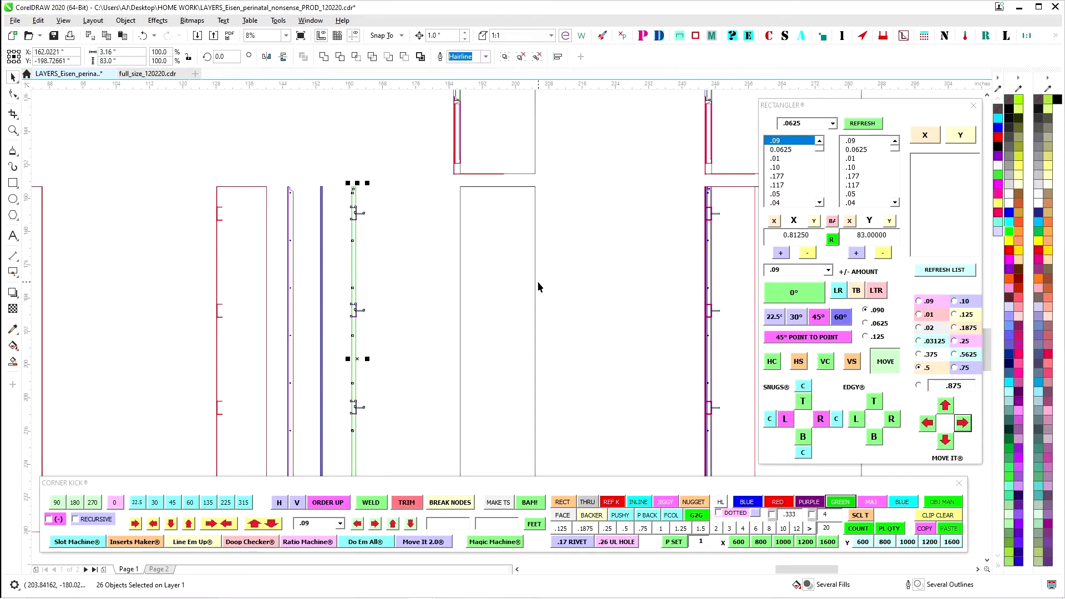
pyautogui.press('Right')
pyautogui.press('Right')
pyautogui.press('Right')
pyautogui.press('Right')
pyautogui.press('Right')
pyautogui.press('Right')
pyautogui.press('Right')
pyautogui.press('Right')
pyautogui.press('Right')
pyautogui.press('Right')
pyautogui.press('Right')
pyautogui.press('Right')
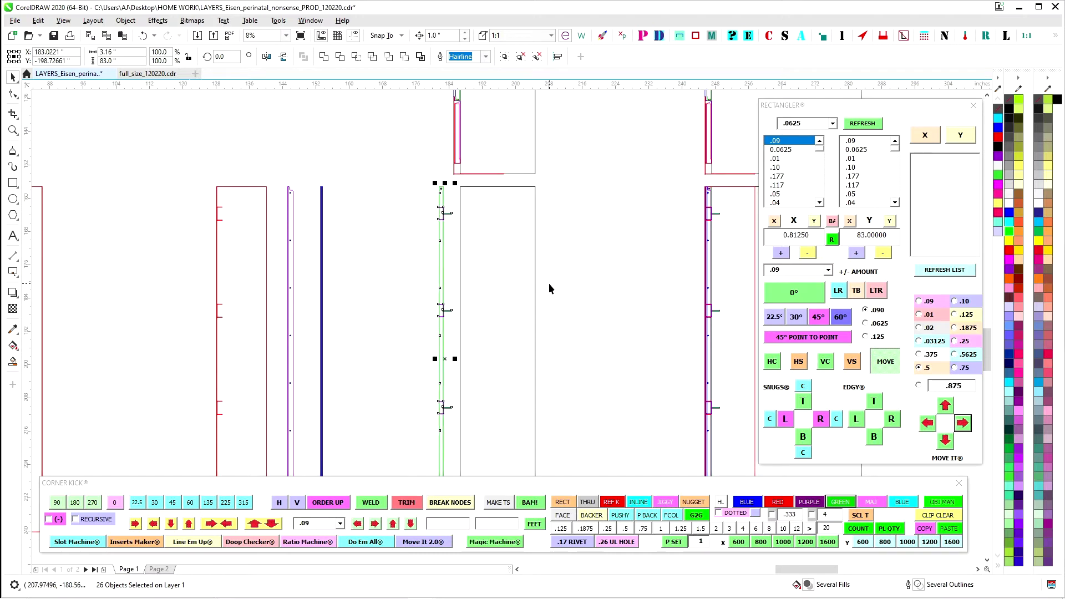
pyautogui.press('Right')
pyautogui.scroll(2, 470, 191)
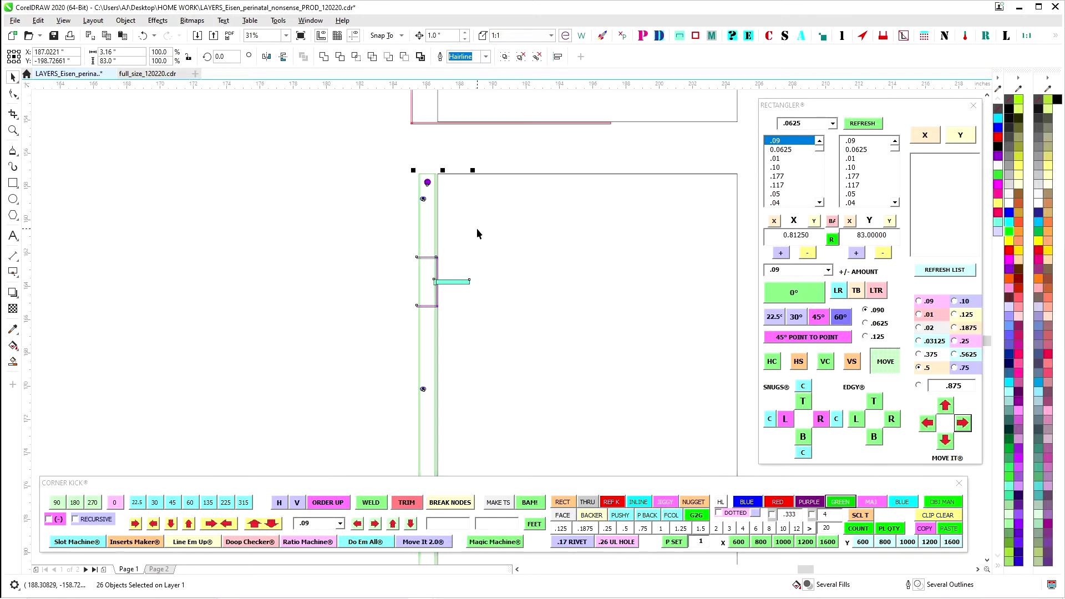
pyautogui.click(478, 228)
pyautogui.scroll(2, 423, 187)
pyautogui.scroll(-1, 421, 187)
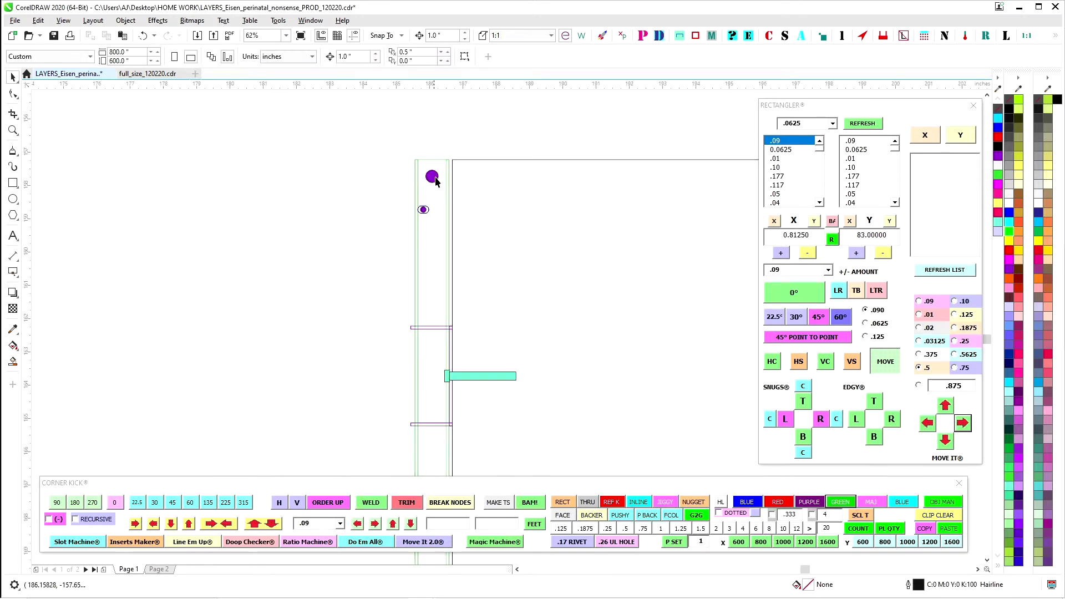
pyautogui.scroll(-2, 464, 154)
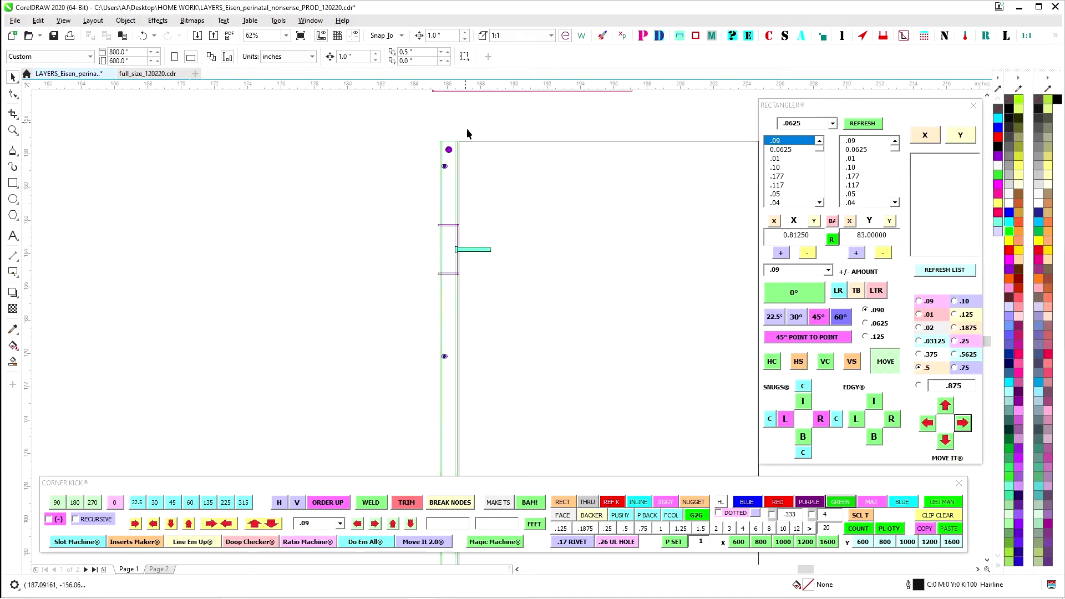
# Move the blue panel profile below the cross-section up 12 inches, seating it against the green corner returns
pyautogui.scroll(-2, 466, 142)
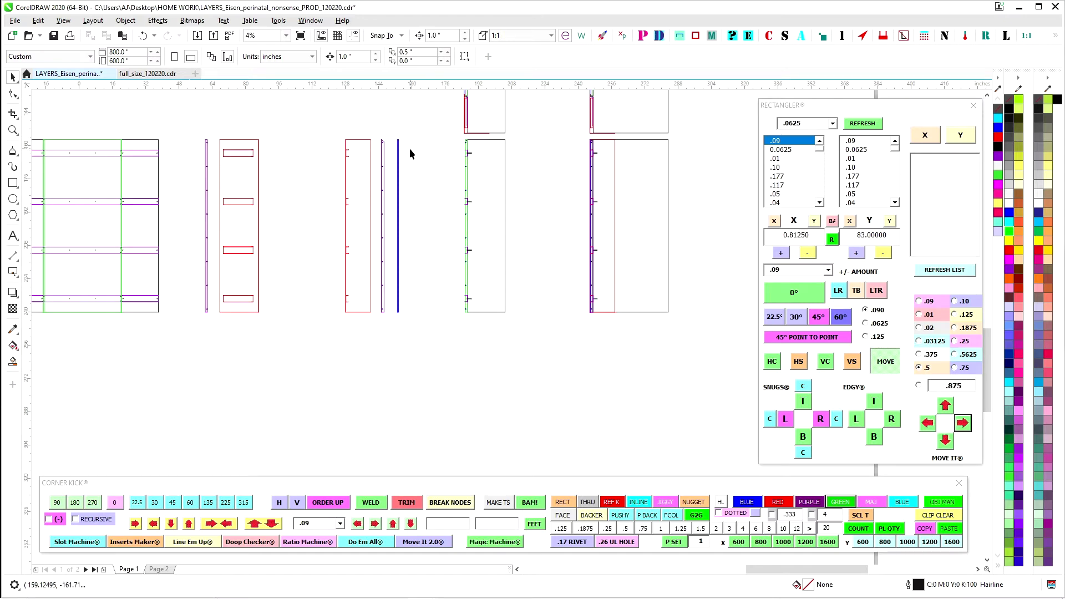
pyautogui.scroll(-2, 665, 286)
pyautogui.scroll(3, 593, 224)
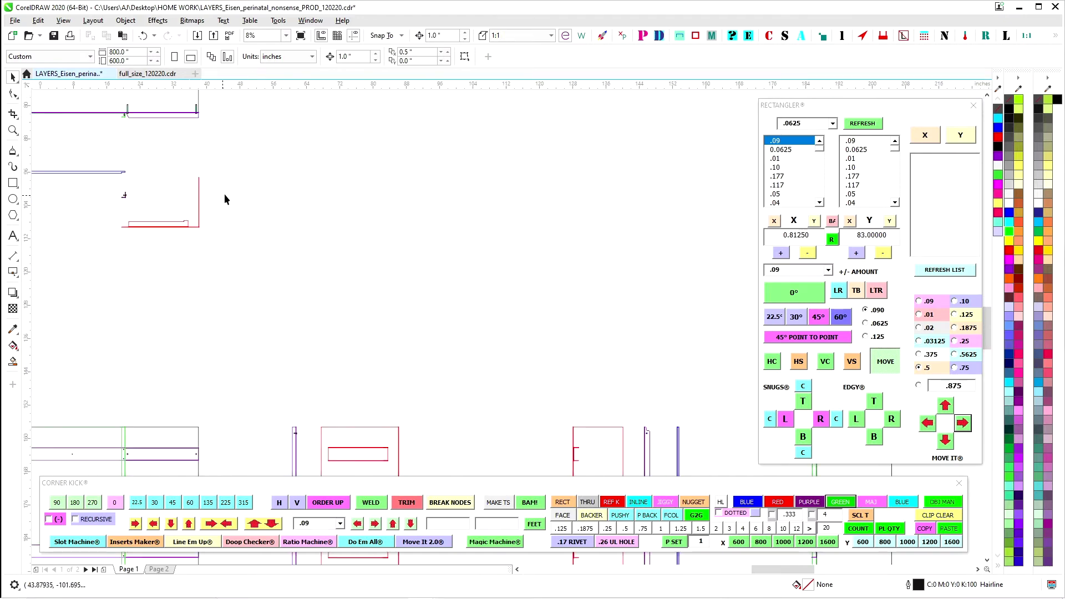
pyautogui.moveTo(217, 193); pyautogui.dragTo(820, 245)
pyautogui.scroll(4, 724, 225)
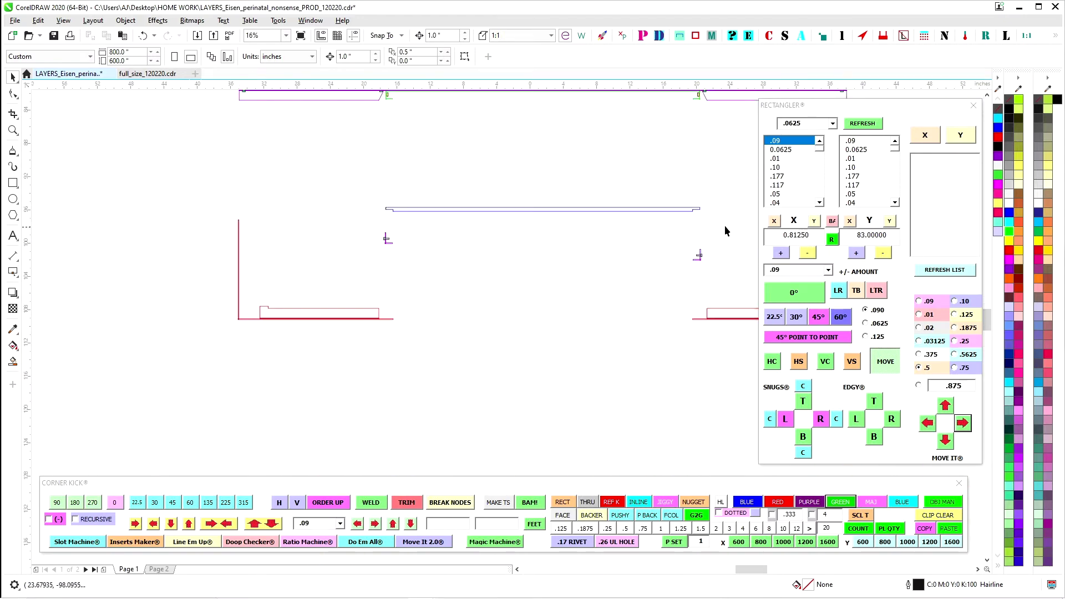
pyautogui.click(692, 209)
pyautogui.scroll(-3, 511, 236)
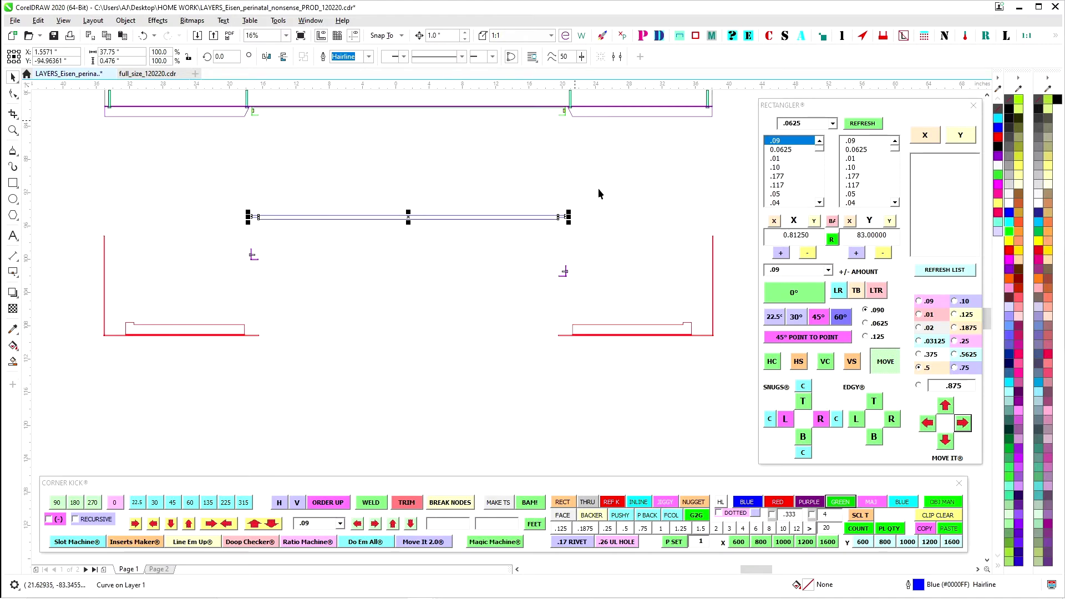
pyautogui.press('Up')
pyautogui.press('Up')
pyautogui.press('Up')
pyautogui.press('Up')
pyautogui.press('Up')
pyautogui.press('Up')
pyautogui.press('Up')
pyautogui.press('Up')
pyautogui.press('Up')
pyautogui.press('Up')
pyautogui.press('Up')
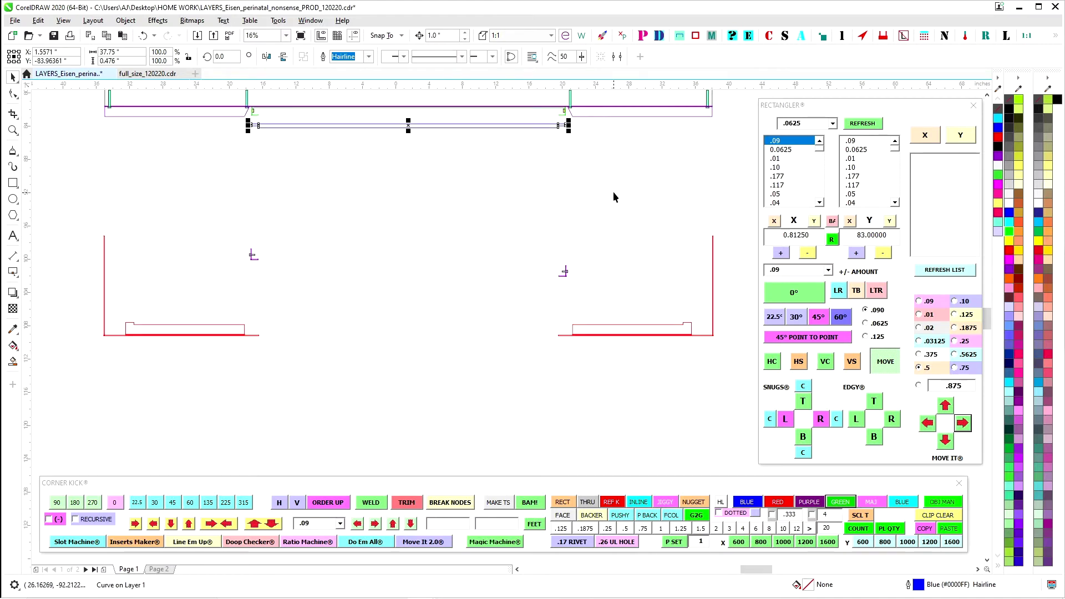
pyautogui.press('Up')
pyautogui.scroll(3, 582, 114)
pyautogui.moveTo(476, 158); pyautogui.dragTo(601, 300)
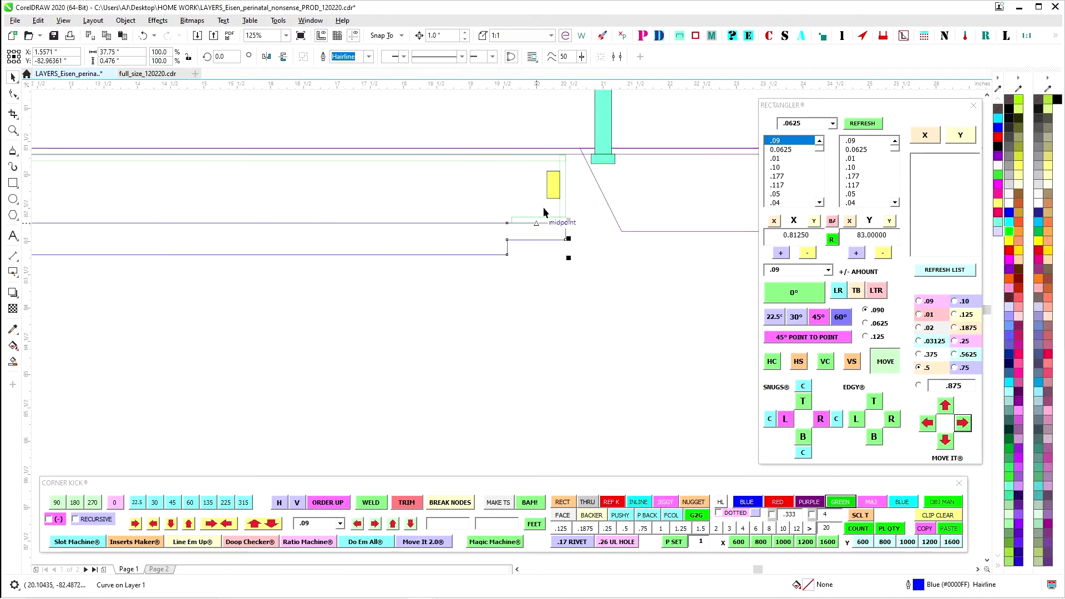
pyautogui.press('Escape')
pyautogui.click(512, 222)
pyautogui.scroll(-3, 572, 228)
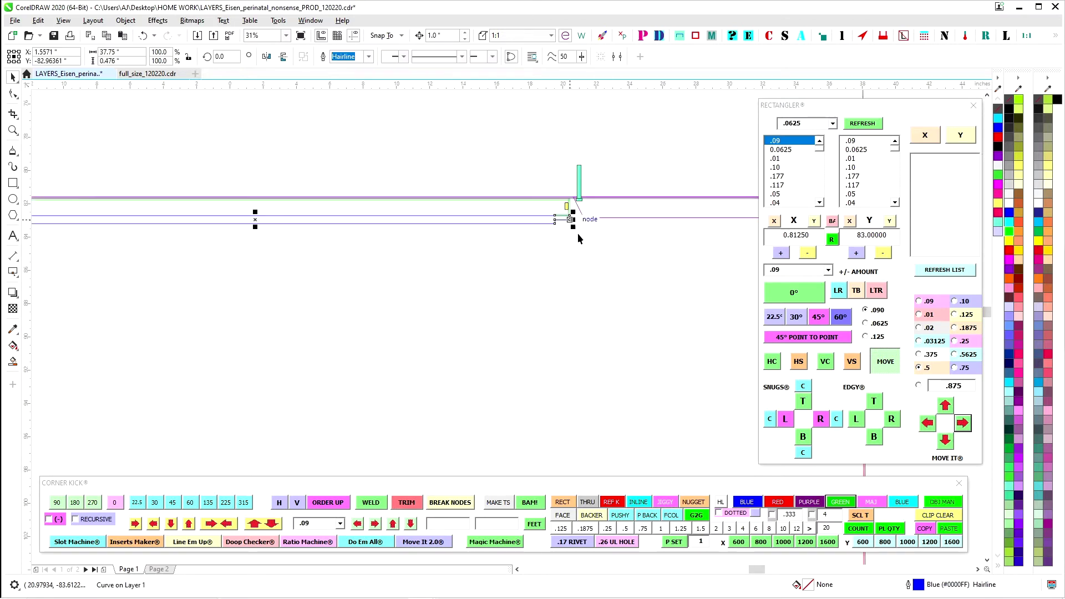
# Centre the blue panel elevation horizontally on the combined wall elevation and check its upper corner against the green edge
pyautogui.scroll(-2, 471, 387)
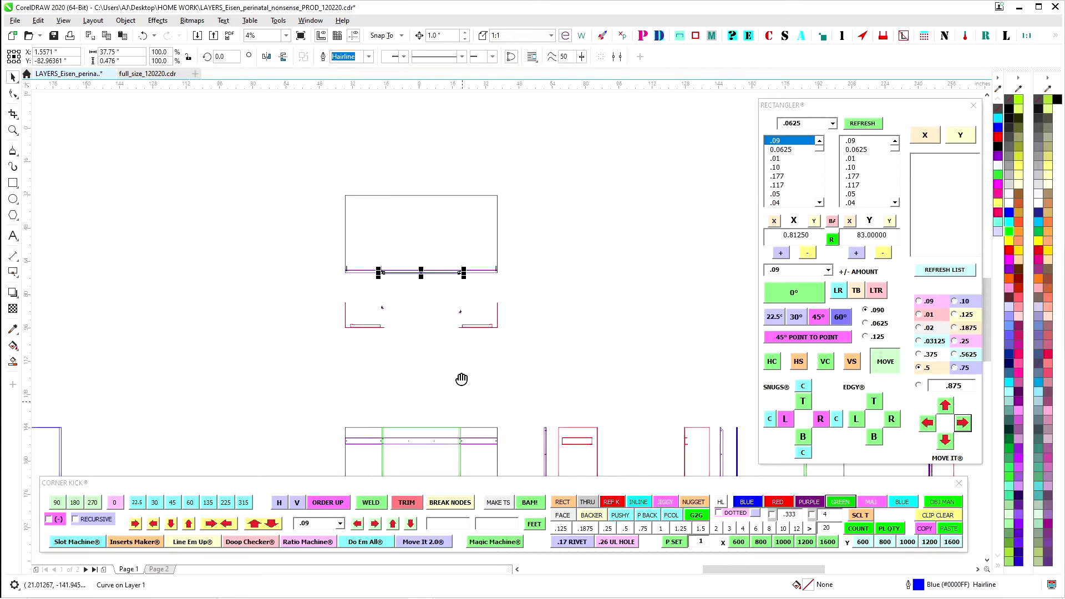
pyautogui.click(96, 235)
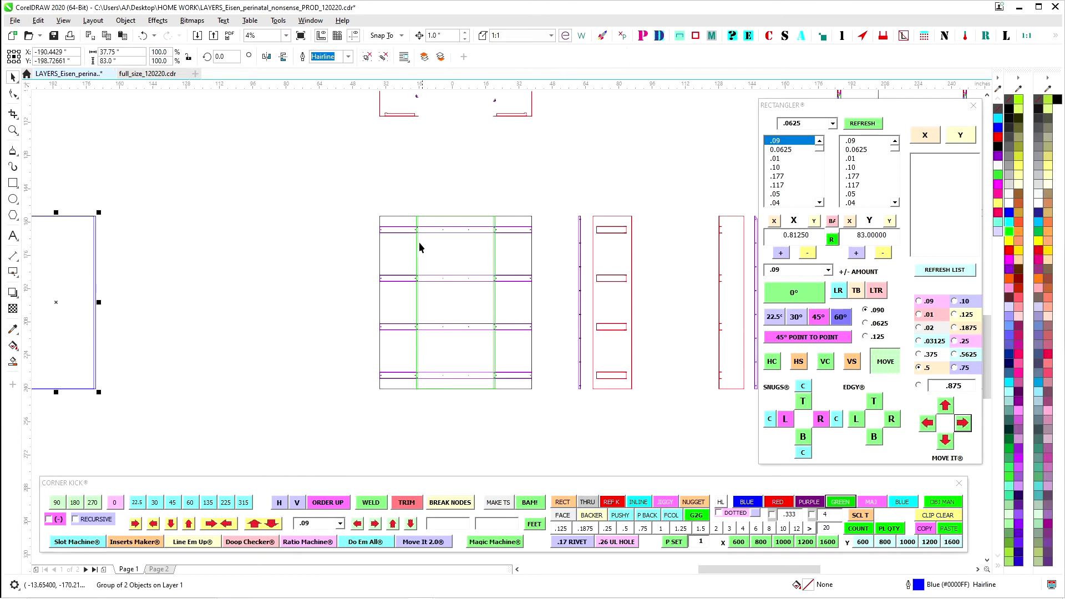
pyautogui.hotkey('ctrl', 'u')
pyautogui.press('c')
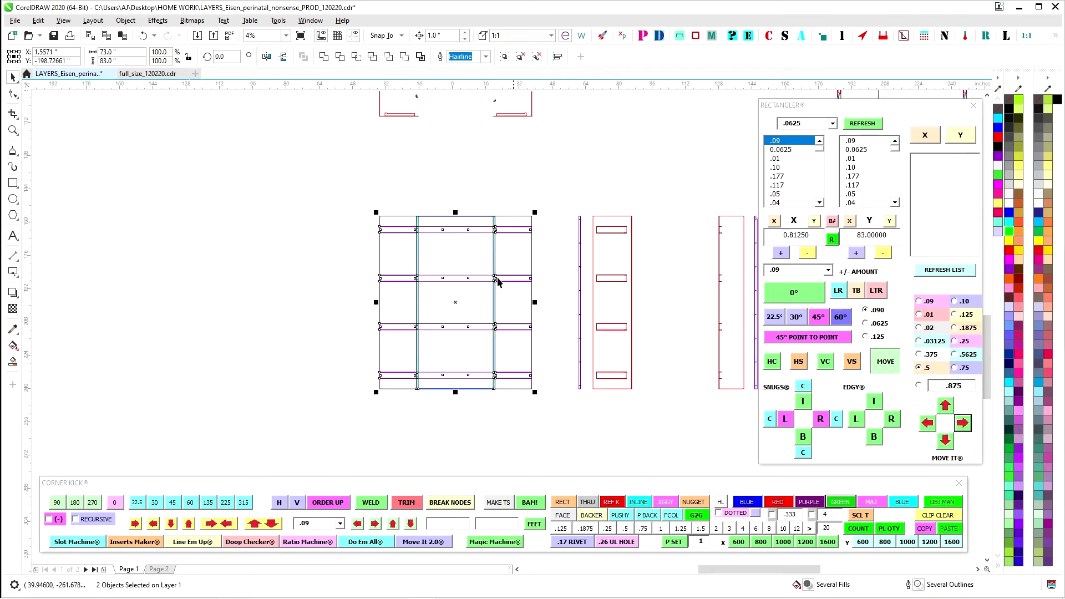
pyautogui.scroll(3, 420, 210)
pyautogui.click(417, 193)
pyautogui.click(385, 264)
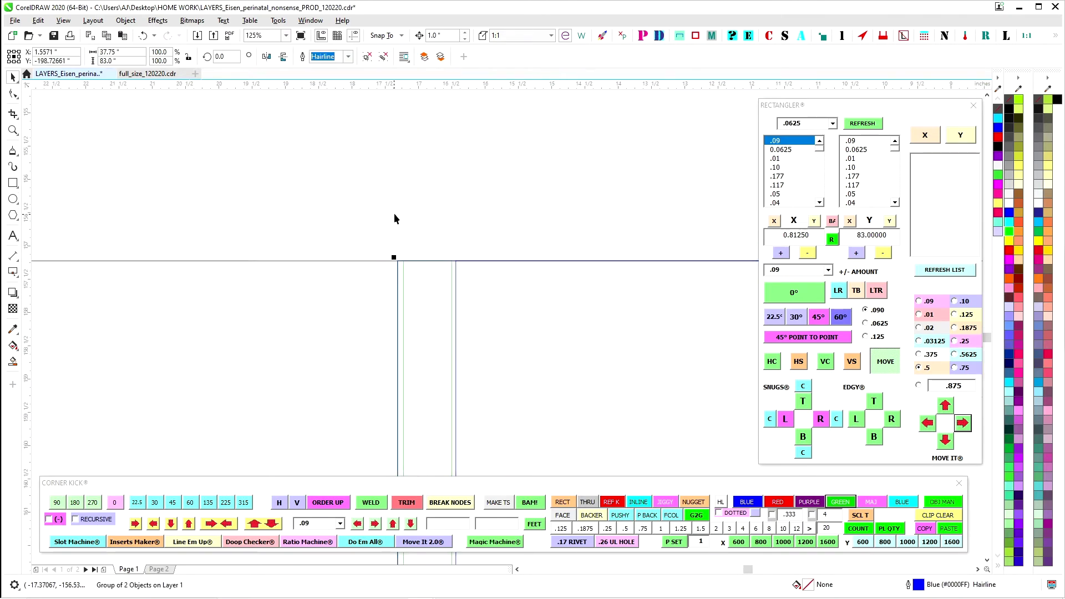
pyautogui.click(405, 260)
pyautogui.scroll(-3, 422, 215)
pyautogui.scroll(-3, 378, 313)
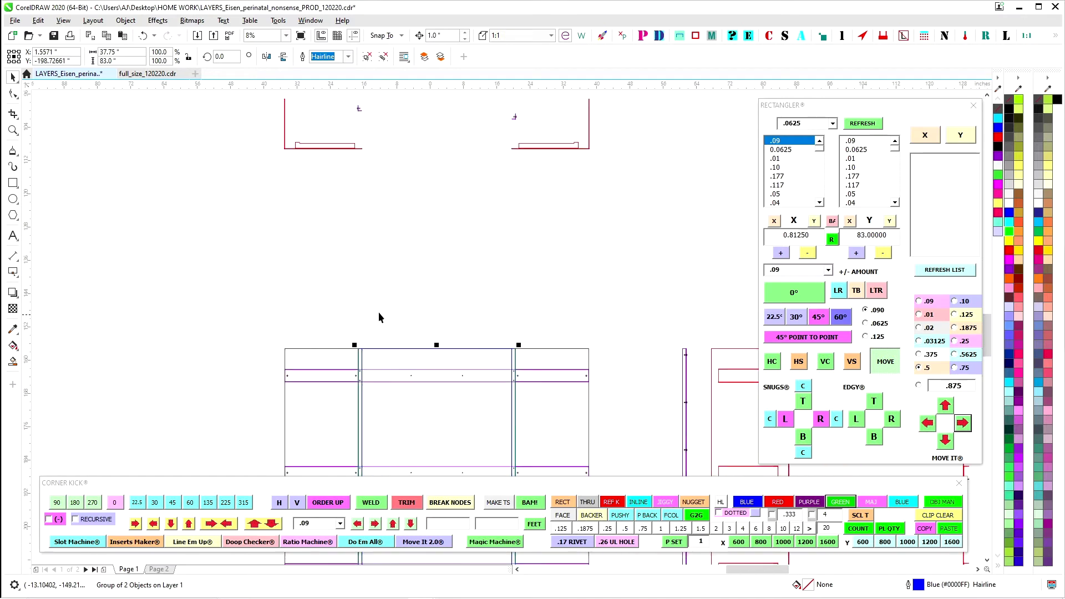
# Select both purple corner brackets with their fasteners and move them up about 18 inches towards the blue panel's ends
pyautogui.scroll(3, 420, 242)
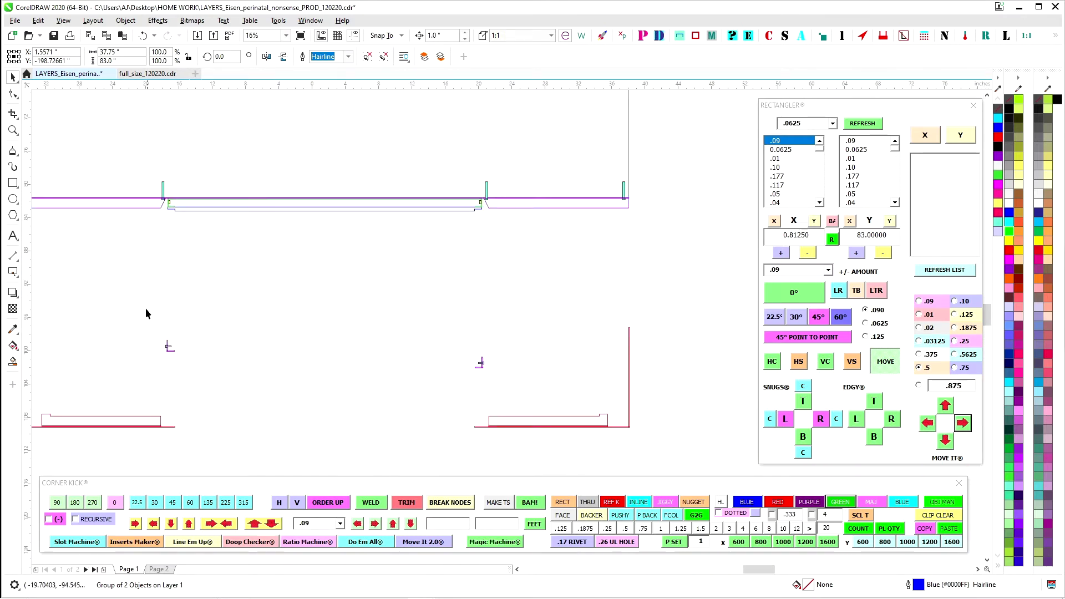
pyautogui.moveTo(145, 313); pyautogui.dragTo(544, 383)
pyautogui.press('Up')
pyautogui.press('Up')
pyautogui.press('Up')
pyautogui.press('Up')
pyautogui.press('Up')
pyautogui.press('Up')
pyautogui.press('Up')
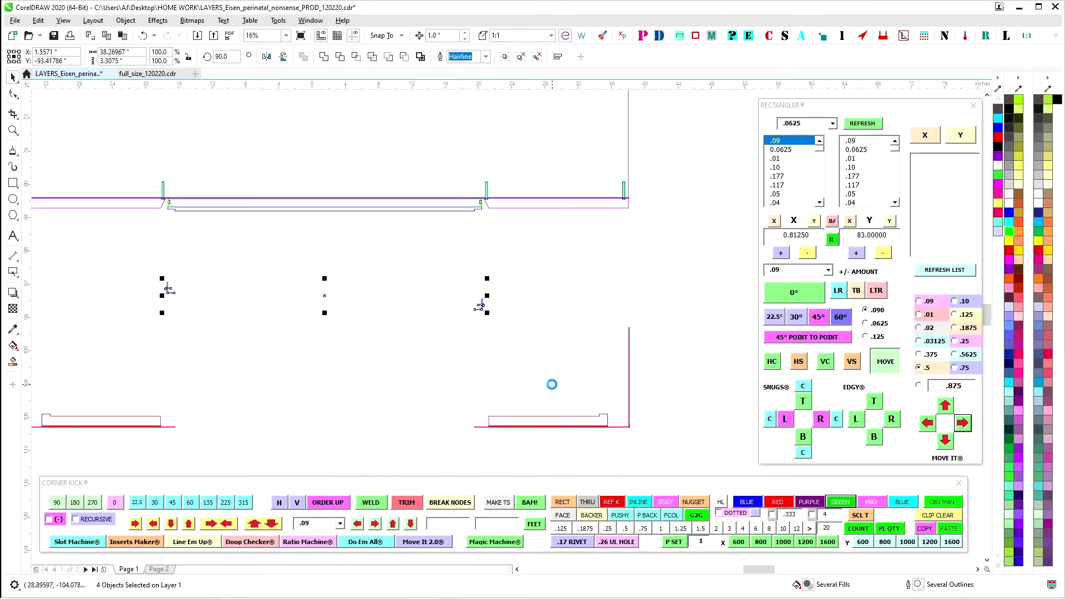
pyautogui.press('Up')
pyautogui.press('Up')
pyautogui.press('Up')
pyautogui.press('Up')
pyautogui.scroll(3, 486, 207)
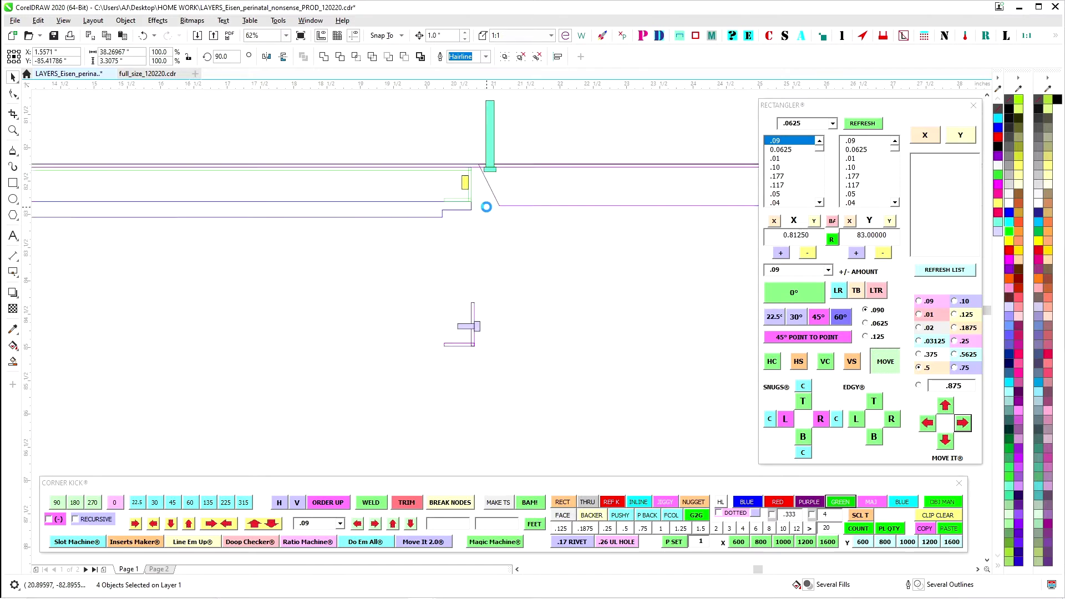
pyautogui.scroll(2, 486, 207)
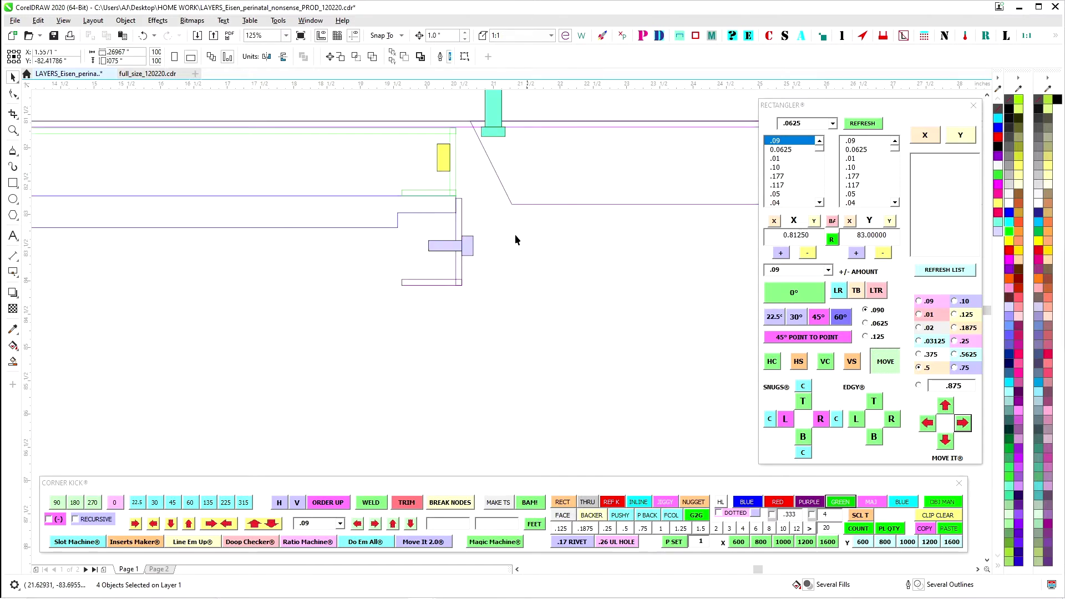
# Move the right-hand purple bracket and its fastener up 1 inch so the bracket wraps the notched blue panel end
pyautogui.click(514, 235)
pyautogui.moveTo(390, 324); pyautogui.dragTo(407, 343)
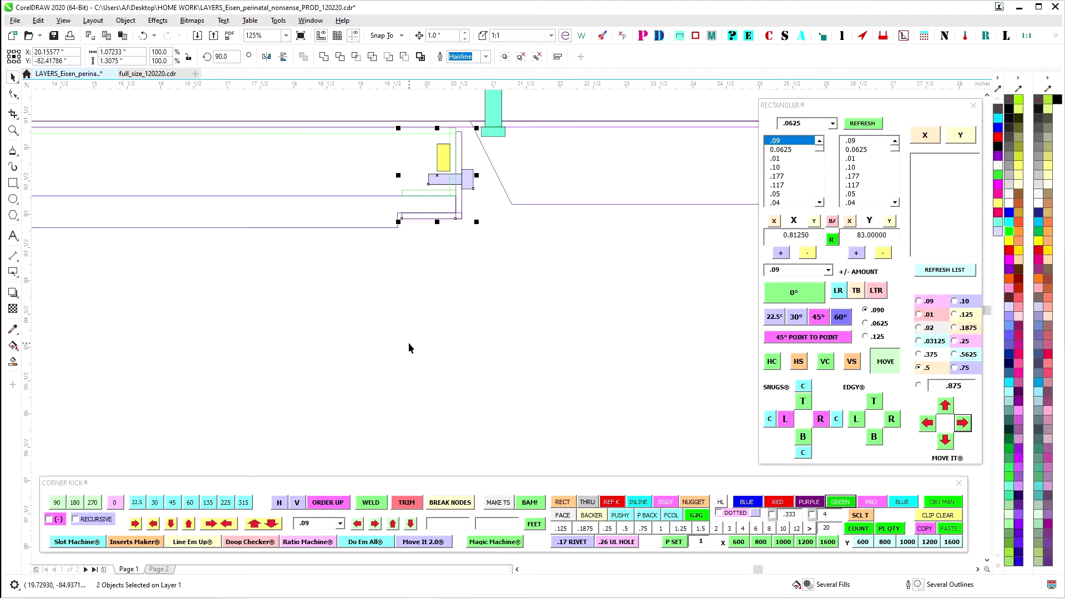
pyautogui.press('Up')
pyautogui.press('Up')
# Slide the right-hand bracket's fastener outwards and back into the bracket to demonstrate how it is inserted
pyautogui.click(470, 192)
pyautogui.click(470, 182)
pyautogui.press('Right')
pyautogui.press('Right')
pyautogui.press('Left')
pyautogui.press('Left')
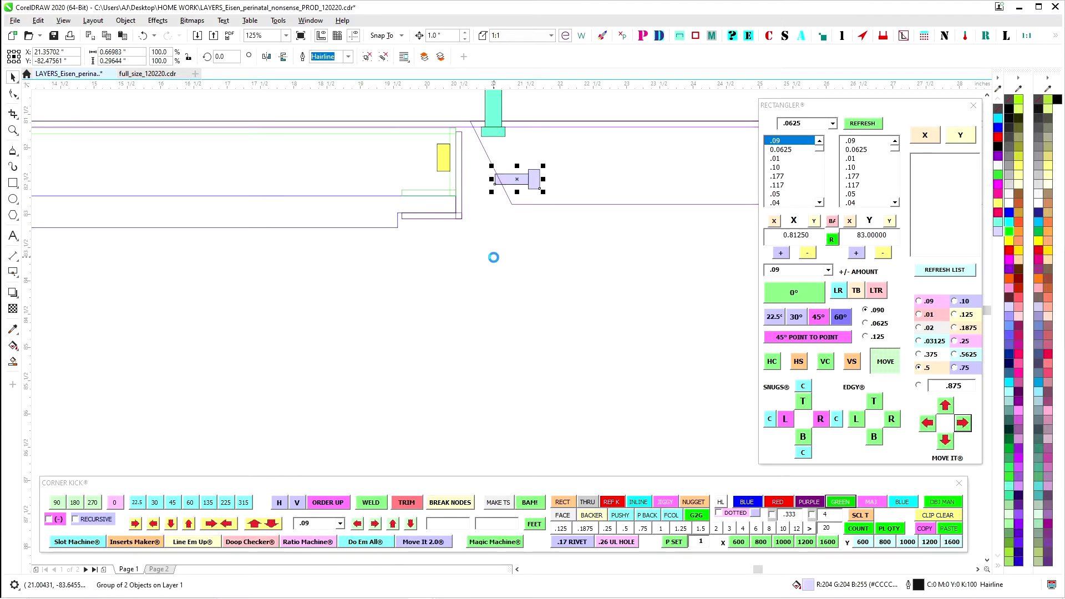
pyautogui.scroll(1, 478, 201)
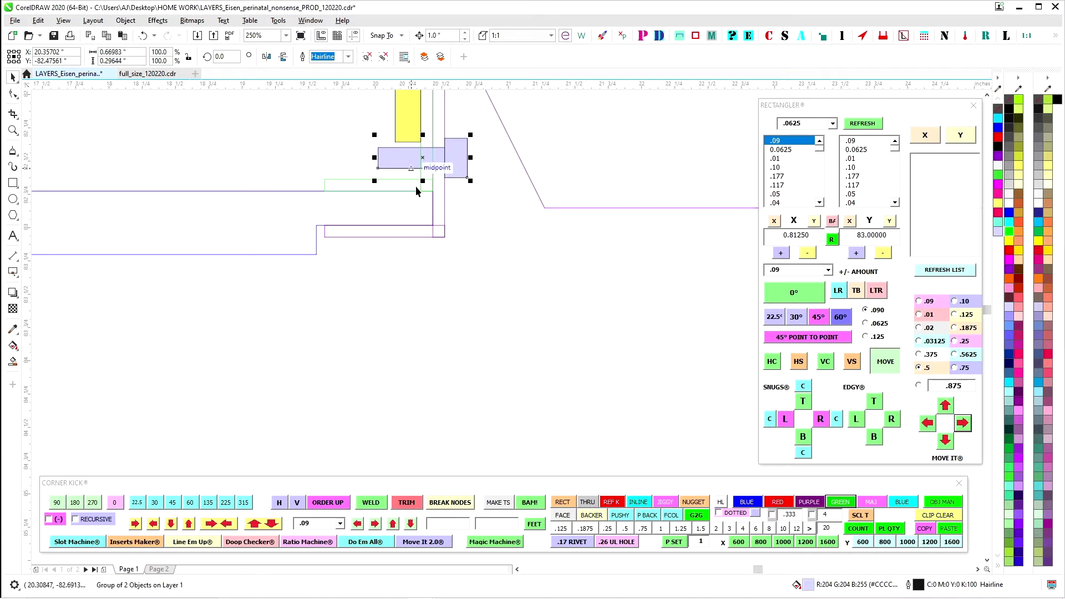
# Move the left-hand purple bracket and its fastener down 1 inch so they fit around the blue panel's notched end
pyautogui.scroll(-6, 418, 190)
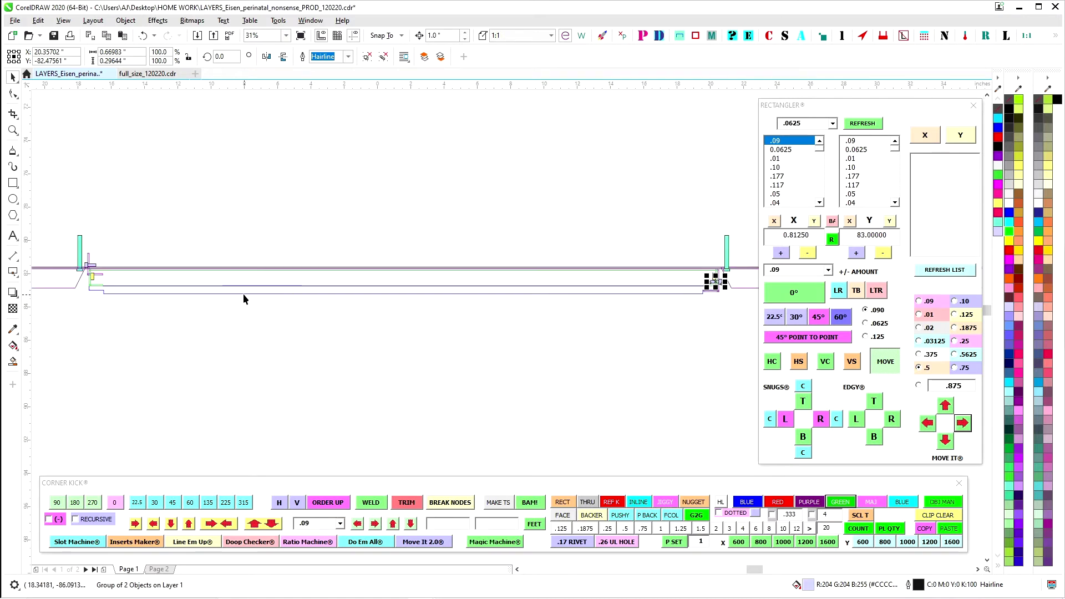
pyautogui.scroll(1, 243, 299)
pyautogui.scroll(-2, 165, 318)
pyautogui.moveTo(165, 327); pyautogui.dragTo(397, 350)
pyautogui.scroll(2, 306, 316)
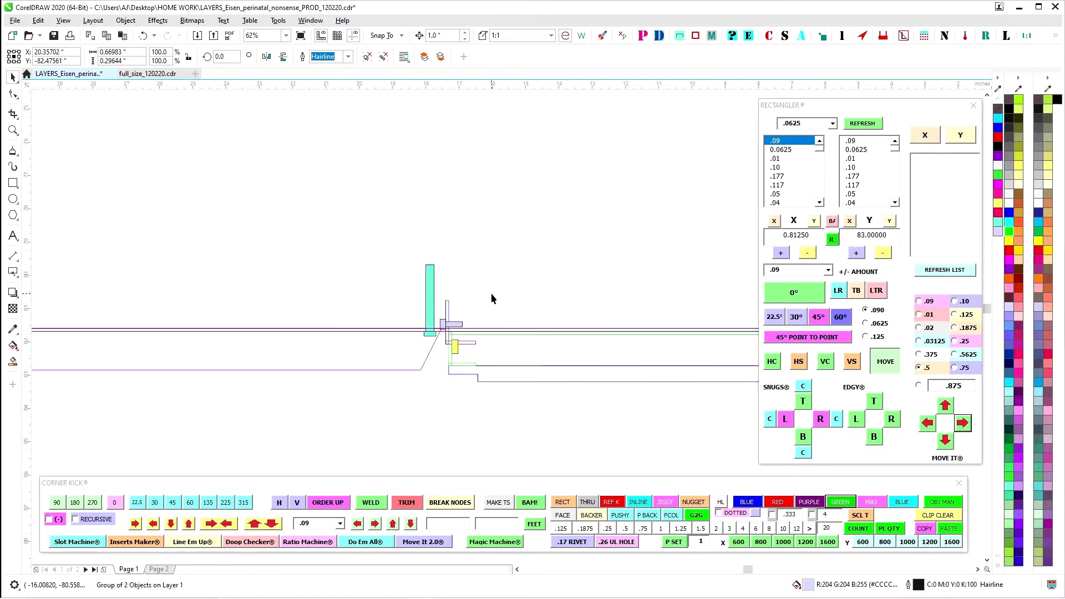
pyautogui.click(447, 307)
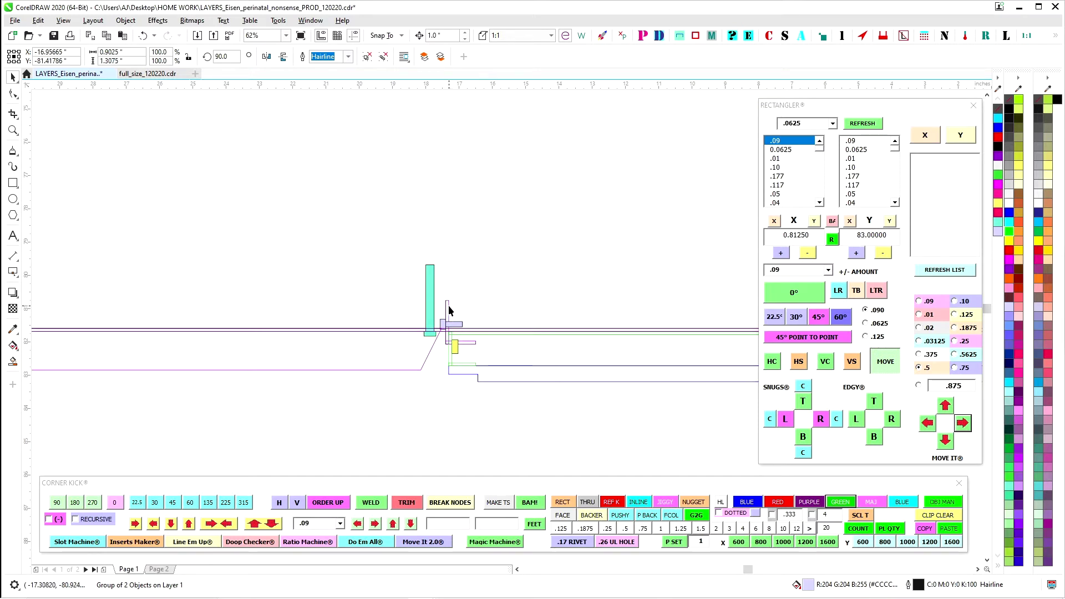
pyautogui.press('Down')
pyautogui.moveTo(478, 297); pyautogui.dragTo(433, 328)
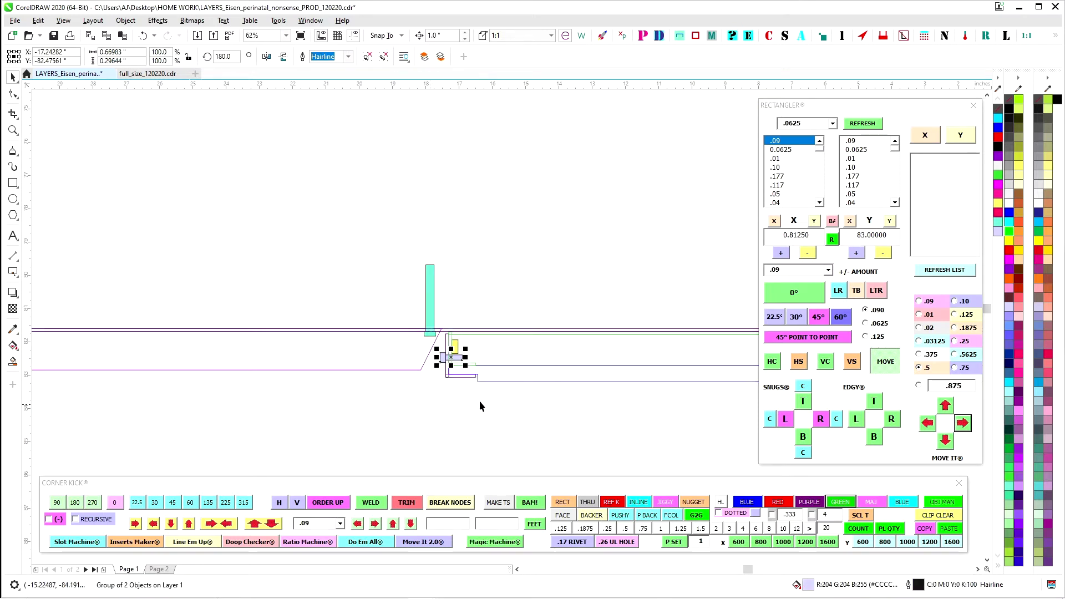
# Clear the selection and inspect the assembled cross-section corners and the wall elevation below them
pyautogui.scroll(2, 483, 405)
pyautogui.scroll(-2, 530, 371)
pyautogui.scroll(-2, 375, 299)
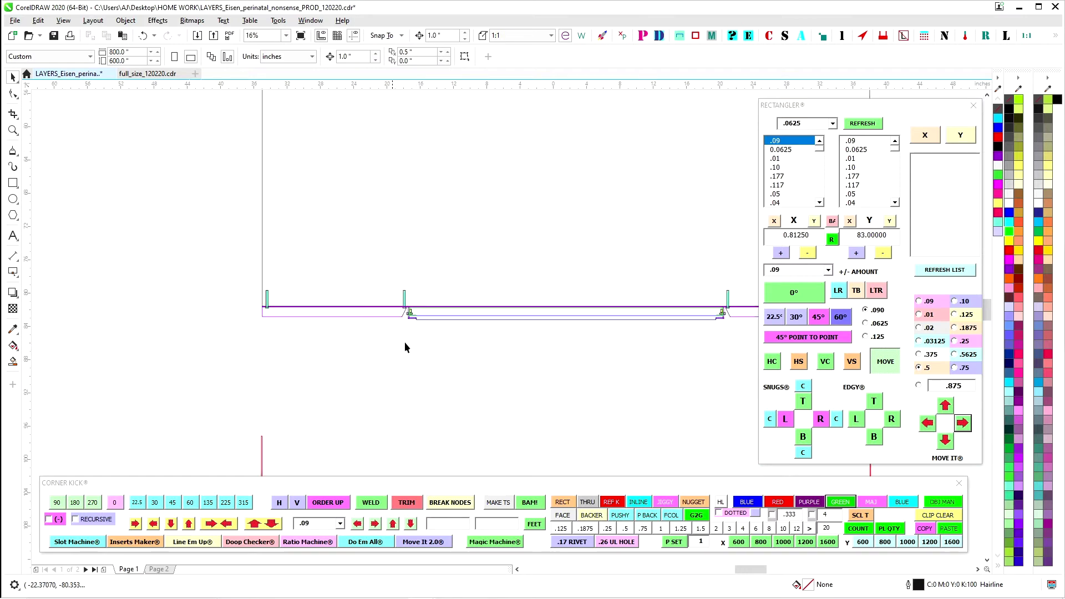
pyautogui.moveTo(482, 381); pyautogui.dragTo(361, 314)
pyautogui.scroll(-2, 381, 305)
pyautogui.moveTo(413, 355); pyautogui.dragTo(462, 222)
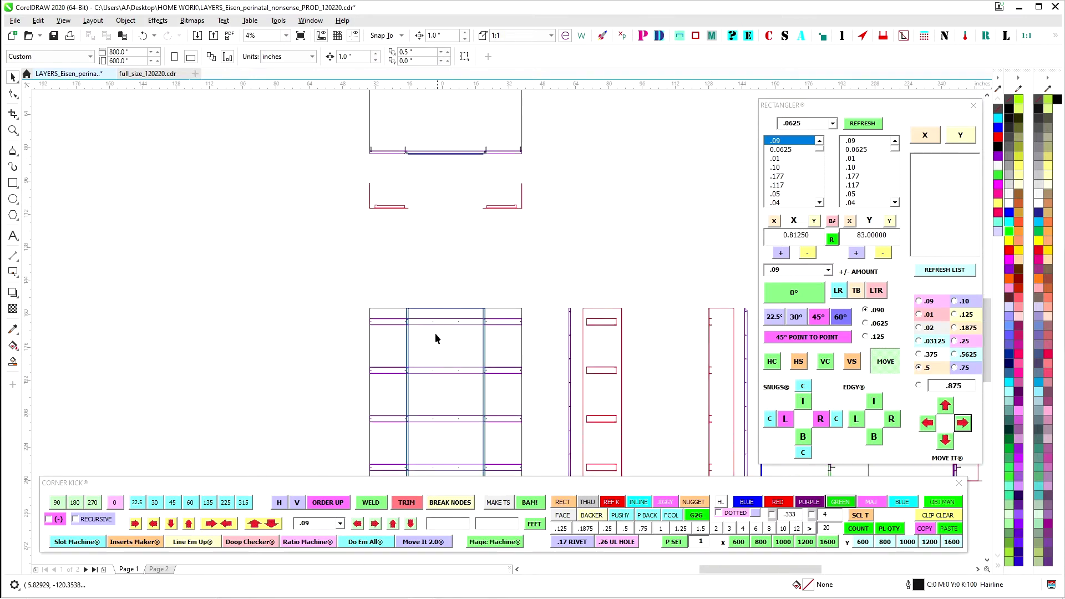
# Move the purple bracket strip beside the wall elevation 41 inches left onto the right-hand edge of the blue panel
pyautogui.scroll(1, 542, 302)
pyautogui.moveTo(542, 302); pyautogui.dragTo(486, 117)
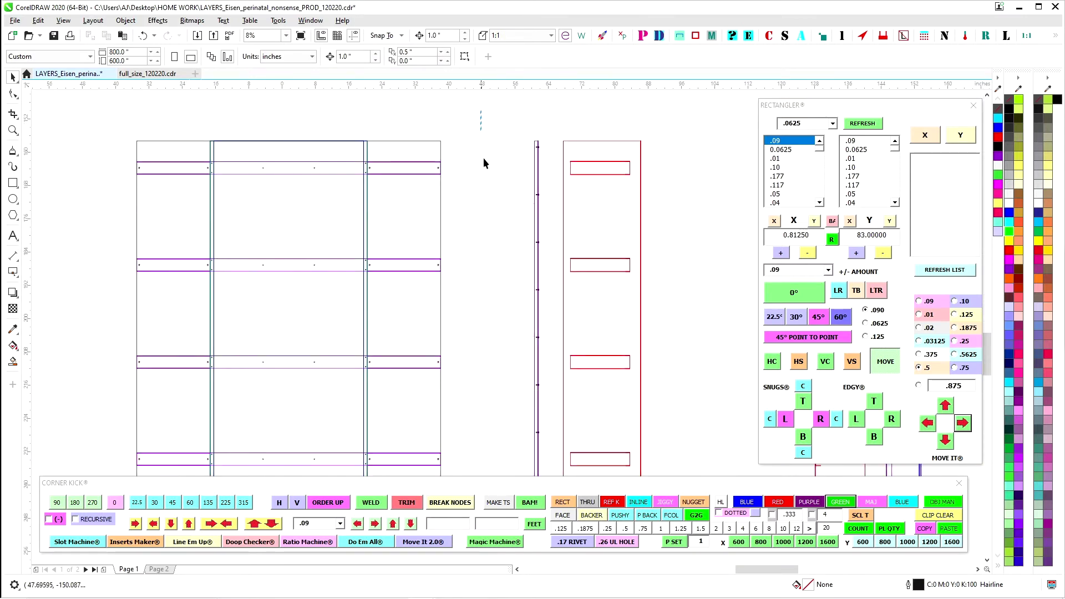
pyautogui.click(538, 311)
pyautogui.scroll(-1, 469, 242)
pyautogui.moveTo(511, 388); pyautogui.dragTo(511, 391)
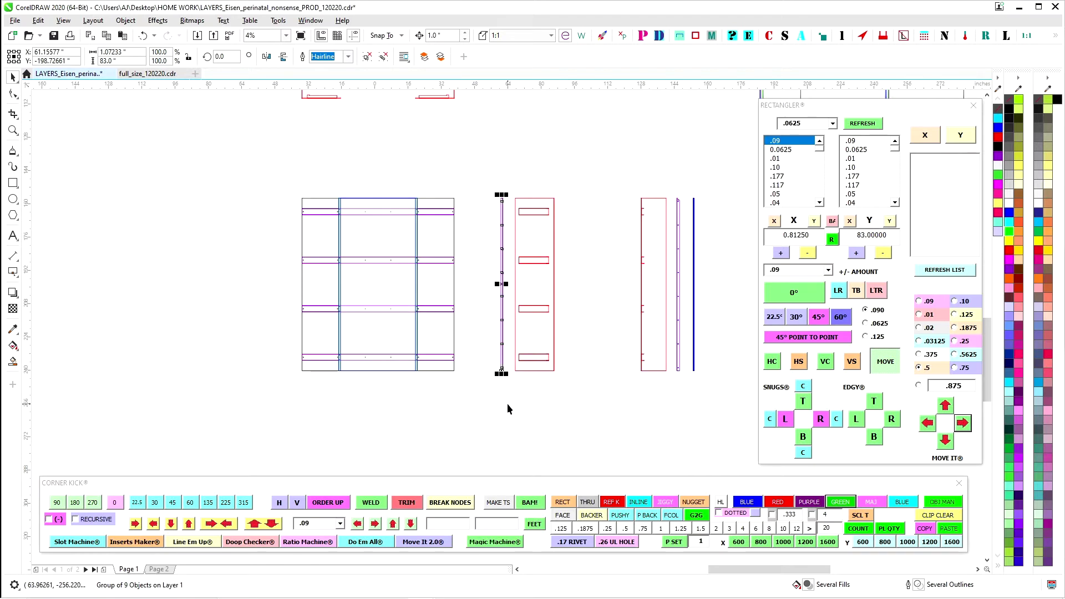
pyautogui.press('Left')
pyautogui.press('Left')
pyautogui.press('Left')
pyautogui.press('Left')
pyautogui.press('Left')
pyautogui.press('Left')
pyautogui.press('Left')
pyautogui.press('Left')
pyautogui.press('Left')
pyautogui.press('Left')
pyautogui.press('Left')
pyautogui.press('Left')
pyautogui.press('Left')
pyautogui.press('Left')
pyautogui.press('Left')
pyautogui.press('Left')
pyautogui.press('Left')
pyautogui.press('Left')
pyautogui.press('Left')
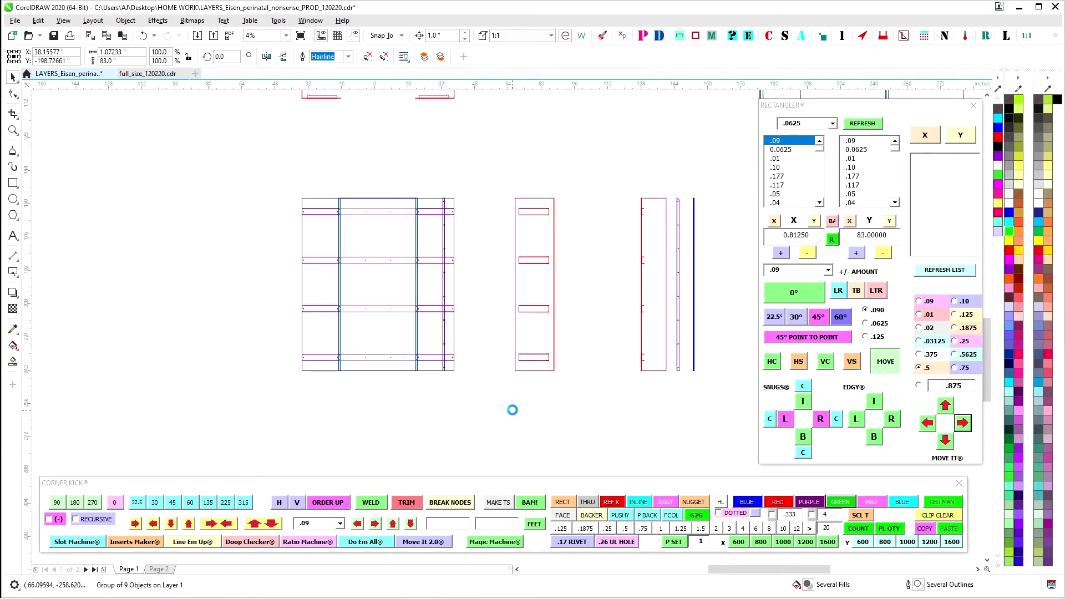
pyautogui.scroll(2, 430, 250)
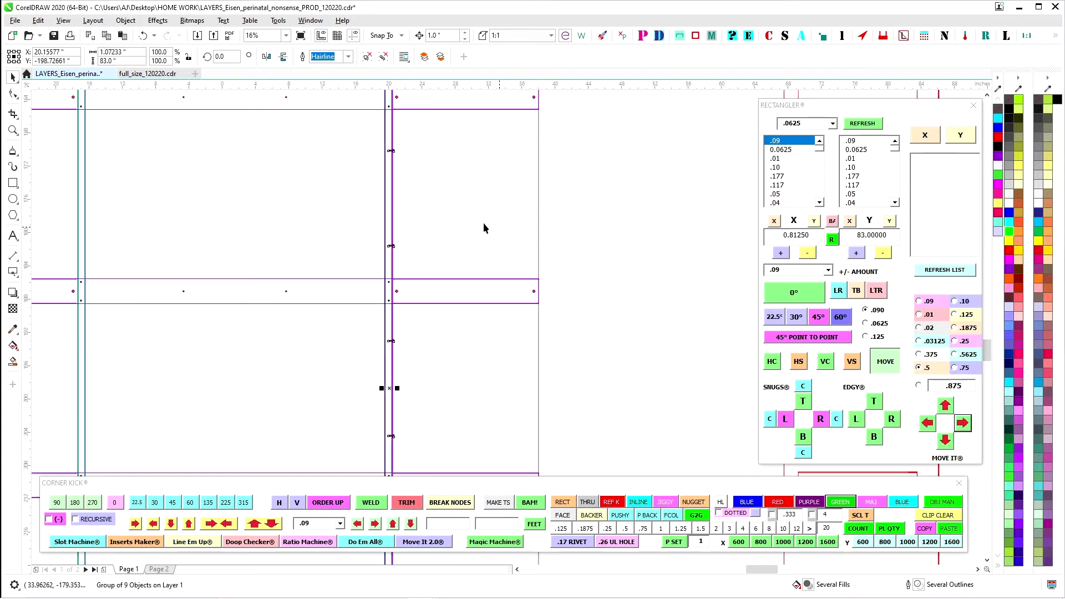
pyautogui.scroll(-2, 539, 221)
pyautogui.click(533, 288)
# Move the far-left red panel and purple bracket strip together to the right, closer to the wall elevation
pyautogui.scroll(-2, 533, 289)
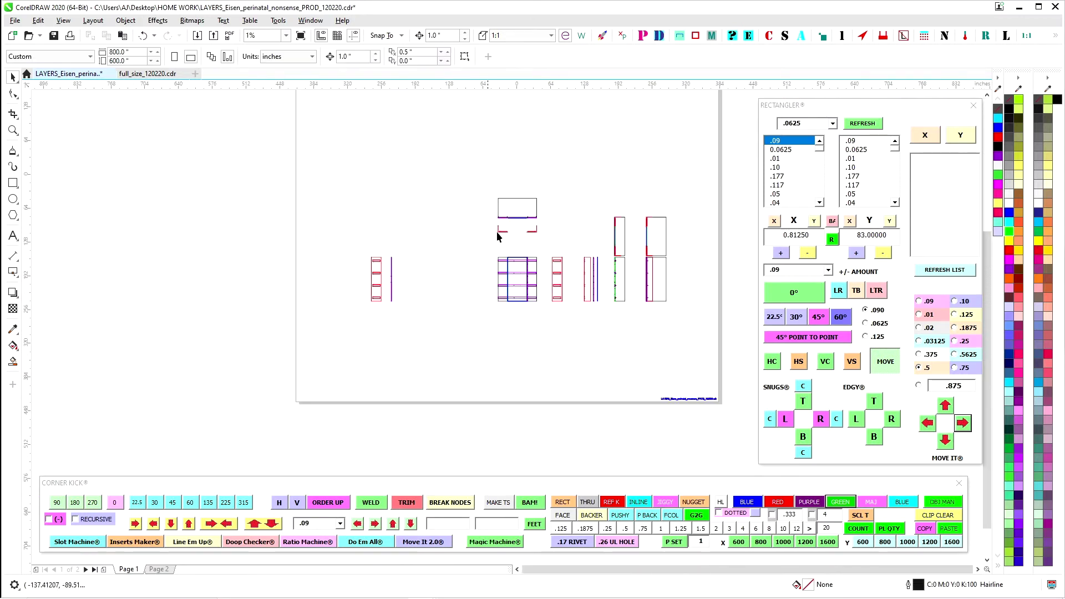
pyautogui.scroll(1, 477, 230)
pyautogui.moveTo(284, 296); pyautogui.dragTo(407, 401)
pyautogui.hotkey('shift', 'Right')
pyautogui.hotkey('shift', 'Right')
pyautogui.hotkey('shift', 'Right')
pyautogui.hotkey('shift', 'Right')
pyautogui.hotkey('shift', 'Right')
pyautogui.hotkey('shift', 'Right')
pyautogui.hotkey('shift', 'Right')
pyautogui.hotkey('shift', 'Right')
pyautogui.hotkey('shift', 'Right')
pyautogui.hotkey('shift', 'Right')
pyautogui.hotkey('shift', 'Right')
pyautogui.hotkey('shift', 'Right')
pyautogui.hotkey('shift', 'Right')
pyautogui.hotkey('shift', 'Right')
pyautogui.hotkey('shift', 'Right')
pyautogui.hotkey('shift', 'Right')
pyautogui.hotkey('shift', 'Right')
pyautogui.hotkey('shift', 'Right')
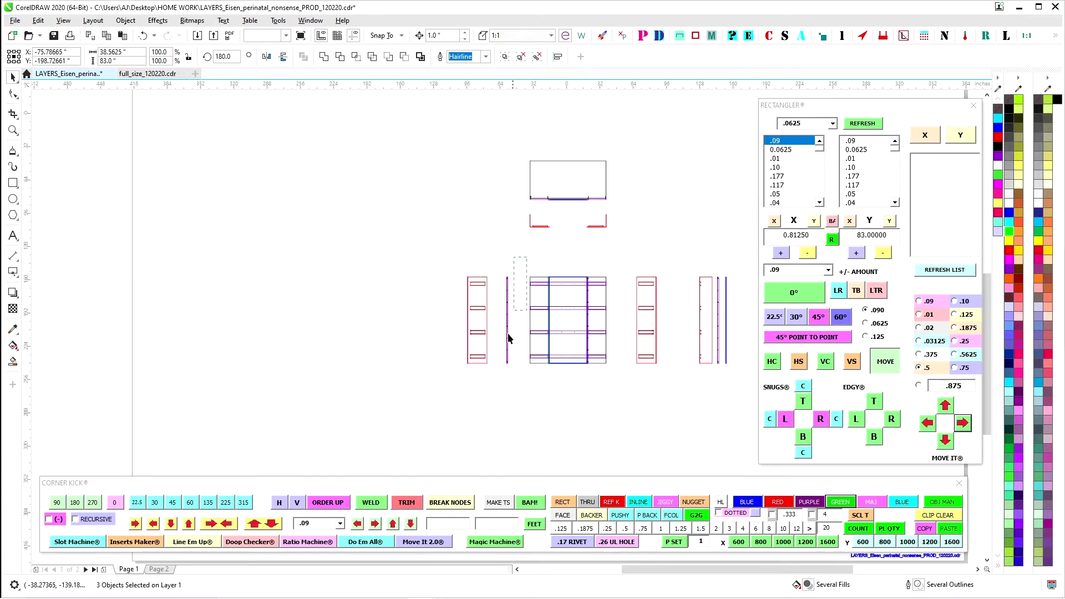
# Move the left-hand purple bracket strip right onto the blue panel's left edge in the elevation, centred at X -17.04157 inches
pyautogui.hotkey('shift', 'Right')
pyautogui.hotkey('shift', 'Right')
pyautogui.hotkey('shift', 'Right')
pyautogui.hotkey('shift', 'Right')
pyautogui.hotkey('shift', 'Right')
pyautogui.hotkey('shift', 'Right')
pyautogui.scroll(4, 555, 283)
pyautogui.press('Right')
pyautogui.press('Right')
pyautogui.press('Right')
pyautogui.press('Right')
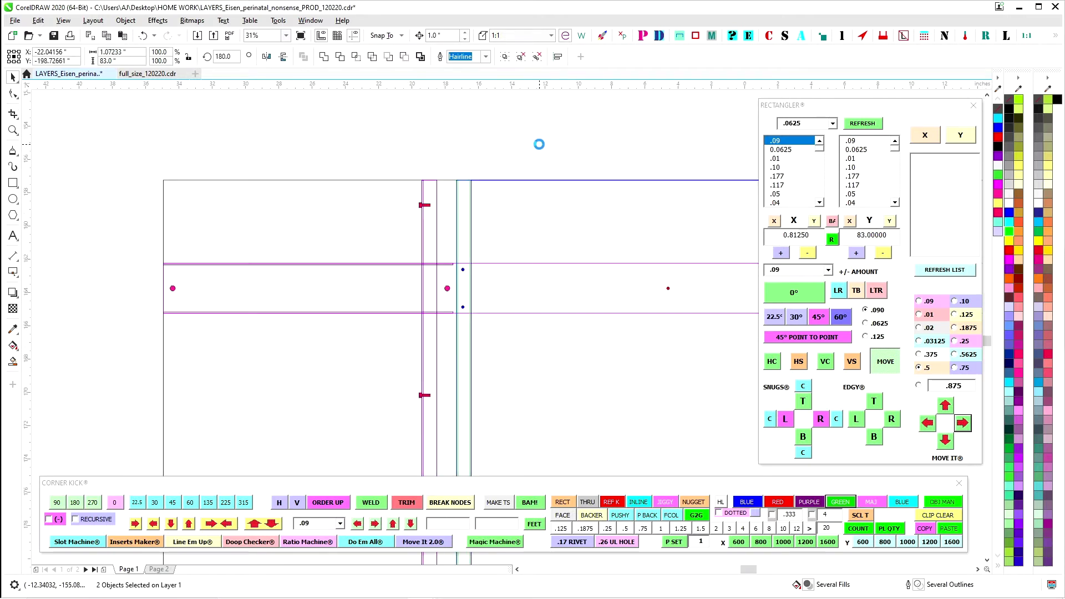
pyautogui.press('Left')
pyautogui.scroll(-2, 523, 142)
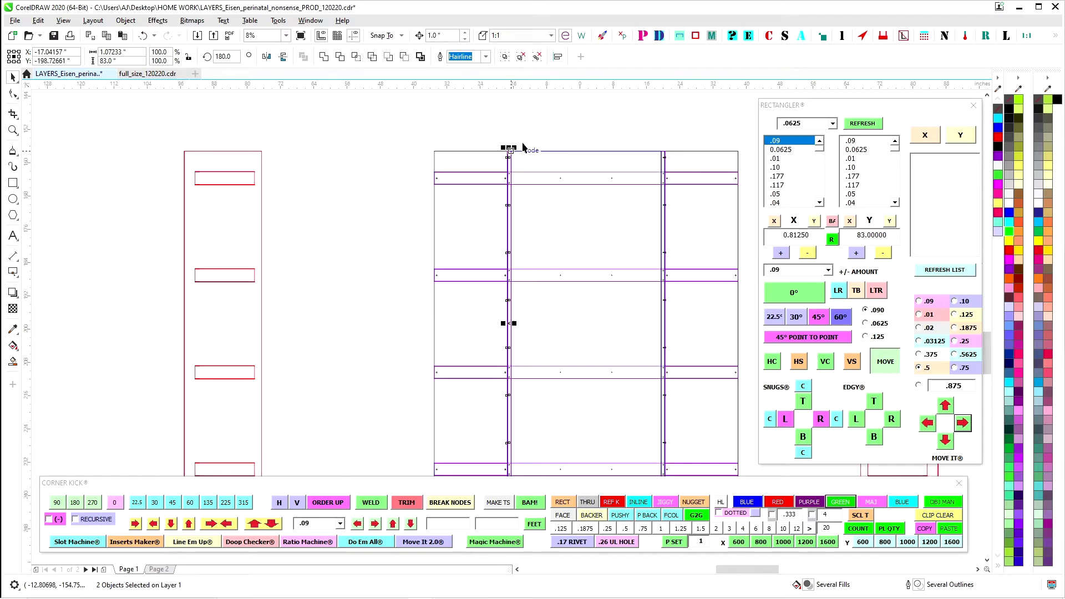
pyautogui.click(482, 114)
pyautogui.scroll(3, 507, 169)
pyautogui.scroll(-3, 498, 197)
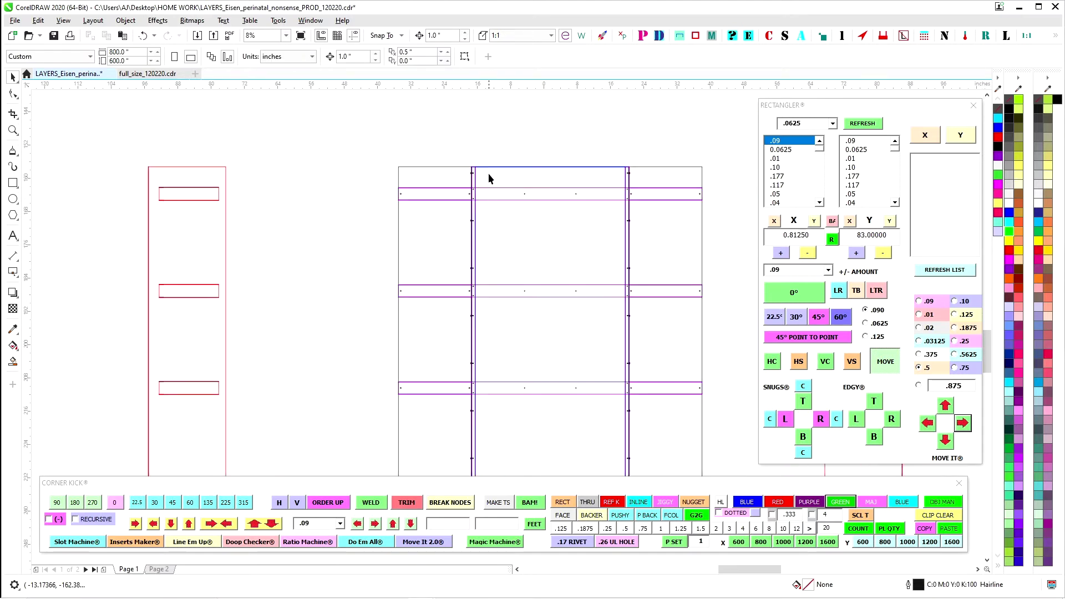
# Move the blue panel's side profile 32 inches right onto the green part in the side section
pyautogui.scroll(-1, 541, 305)
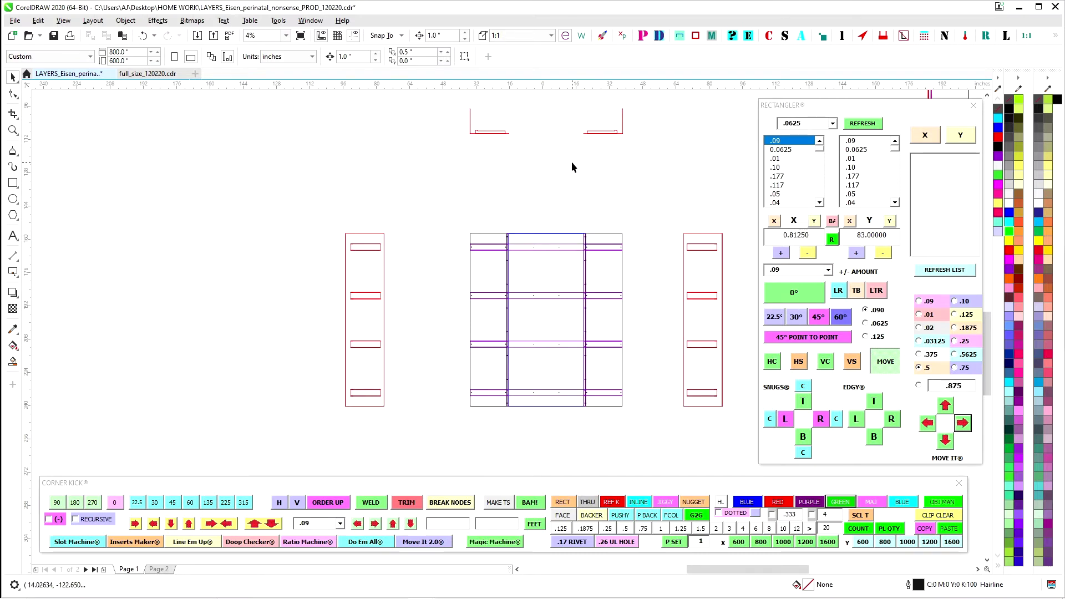
pyautogui.moveTo(572, 162); pyautogui.dragTo(542, 233)
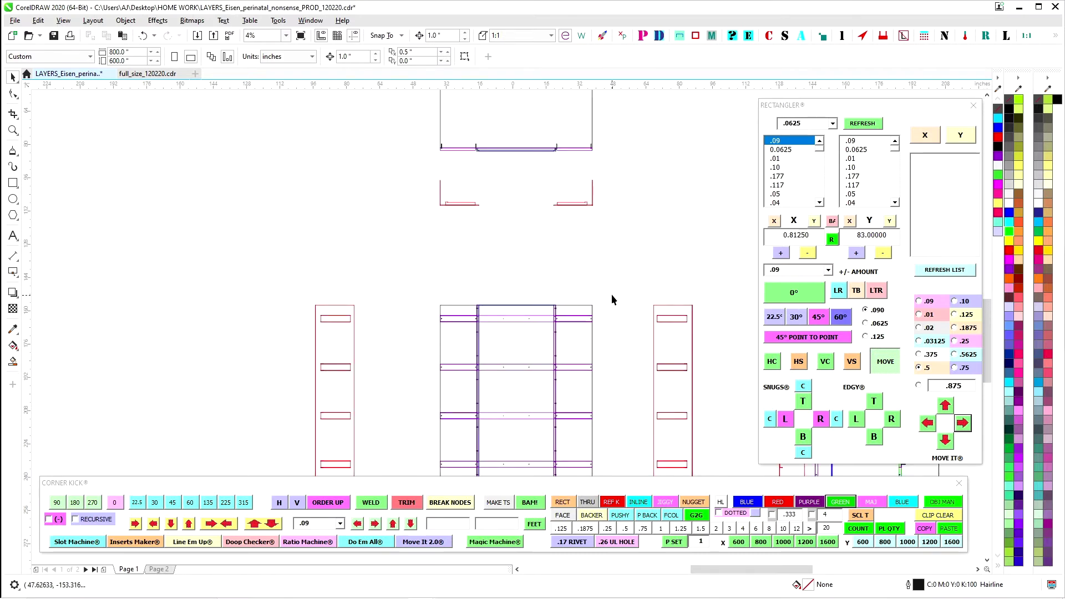
pyautogui.moveTo(611, 295); pyautogui.dragTo(459, 264)
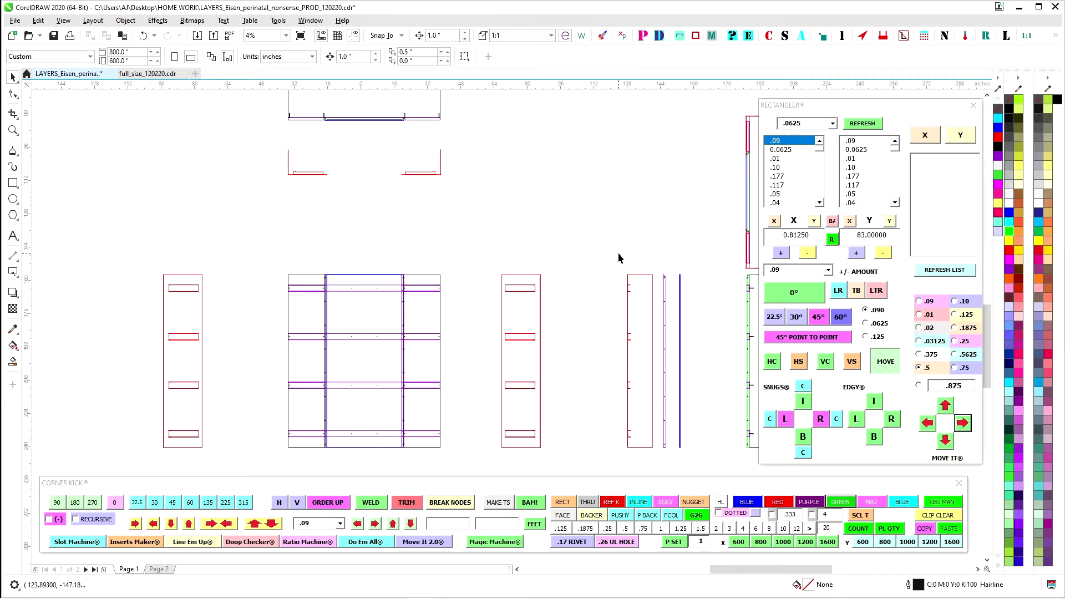
pyautogui.moveTo(677, 296); pyautogui.dragTo(500, 280)
pyautogui.scroll(1, 501, 280)
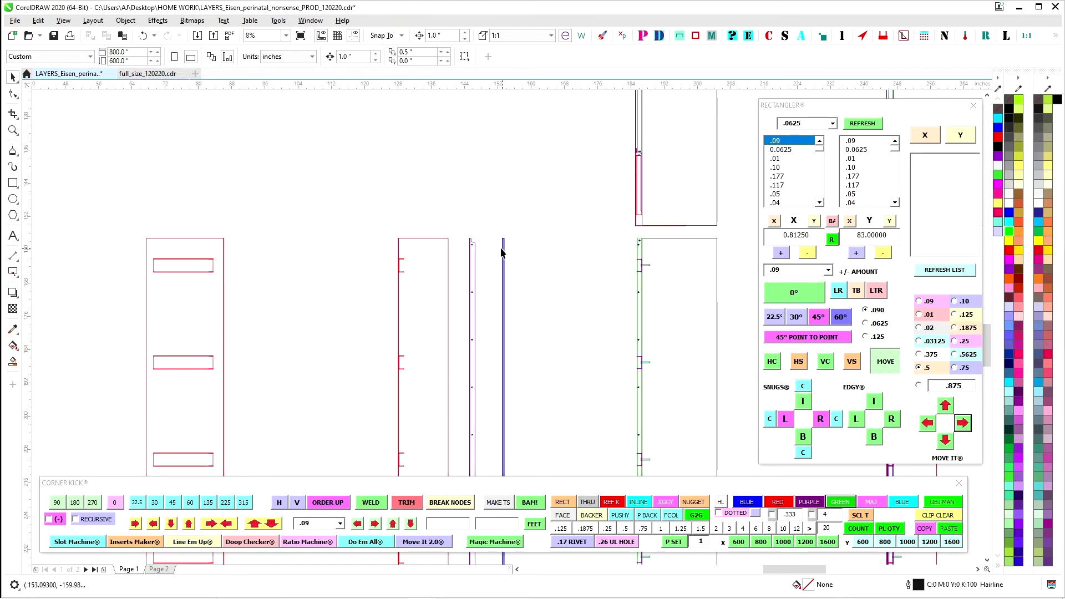
pyautogui.click(504, 252)
pyautogui.keyDown('shift'); pyautogui.click(638, 252); pyautogui.keyUp('shift')
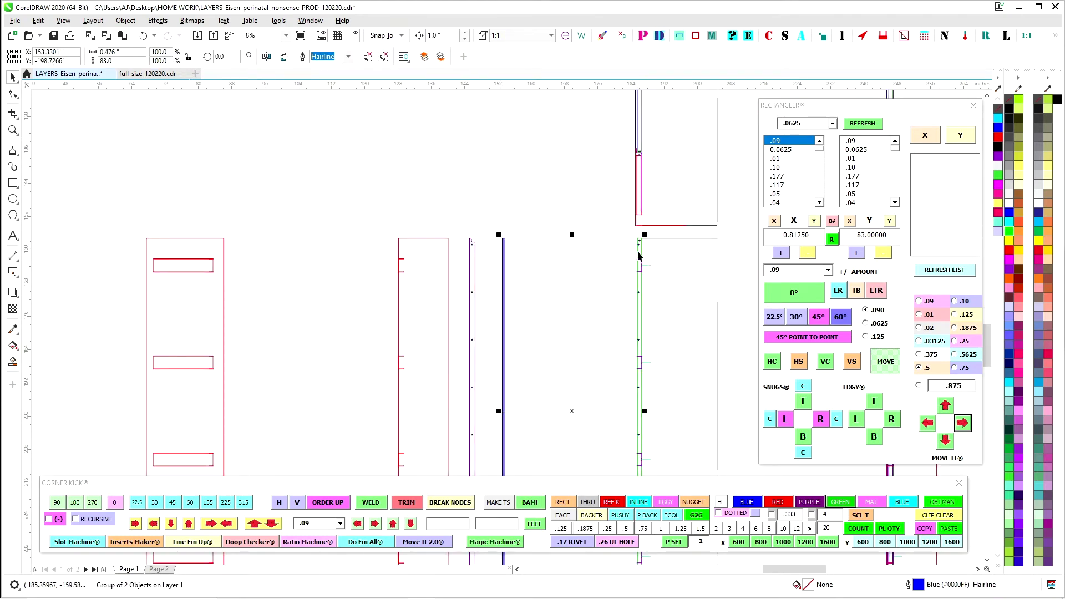
pyautogui.scroll(1, 641, 260)
pyautogui.scroll(2, 578, 247)
pyautogui.scroll(-2, 568, 233)
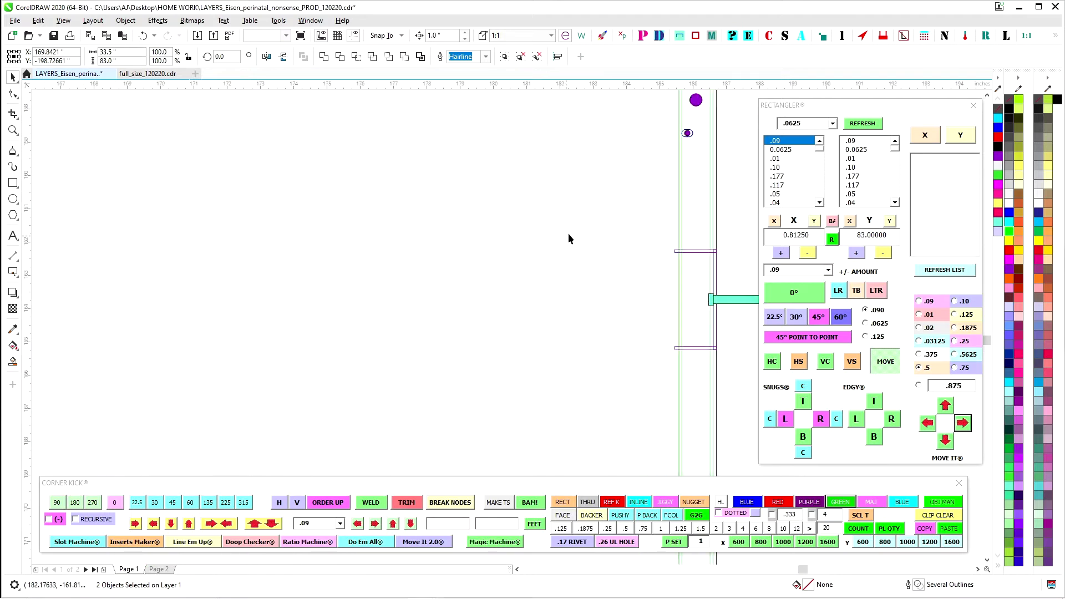
pyautogui.press('Escape')
pyautogui.click(331, 206)
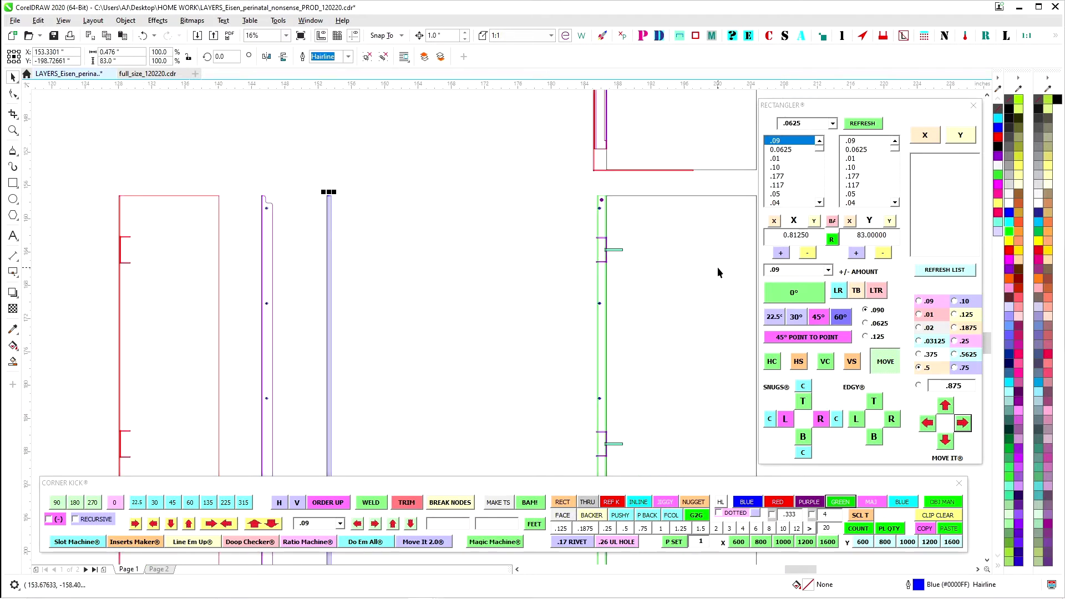
pyautogui.hotkey('shift', 'Right')
pyautogui.hotkey('shift', 'Right')
pyautogui.hotkey('shift', 'Right')
pyautogui.hotkey('shift', 'Right')
pyautogui.hotkey('shift', 'Left')
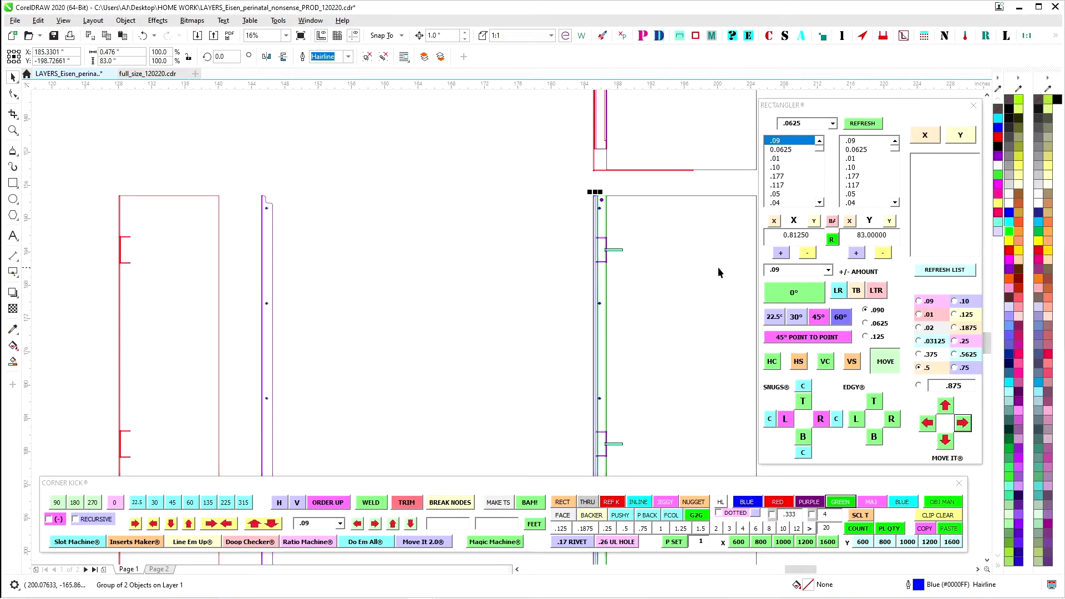
# Move the purple bracket's side profile right over the blue panel in the side section, centred at X 185.87585 inches
pyautogui.click(269, 207)
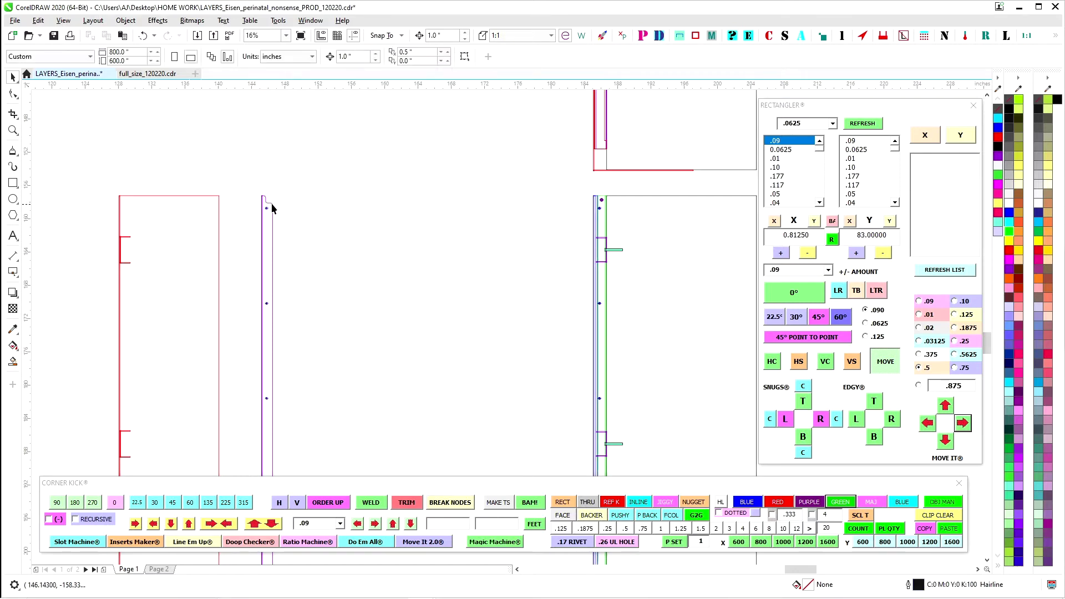
pyautogui.click(272, 203)
pyautogui.press('Right')
pyautogui.press('Right')
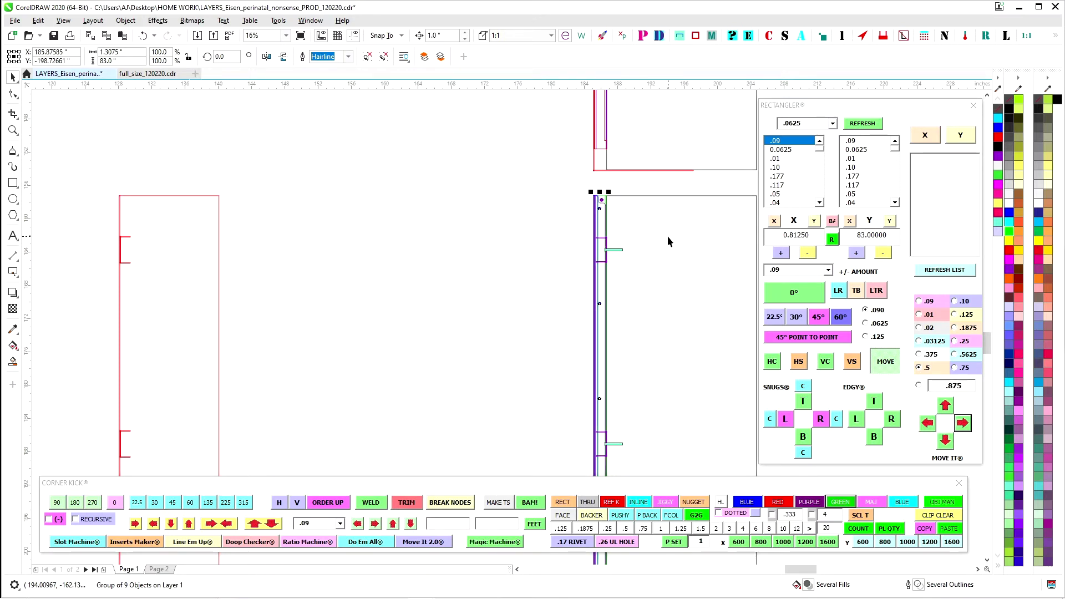
pyautogui.scroll(3, 592, 200)
pyautogui.click(541, 167)
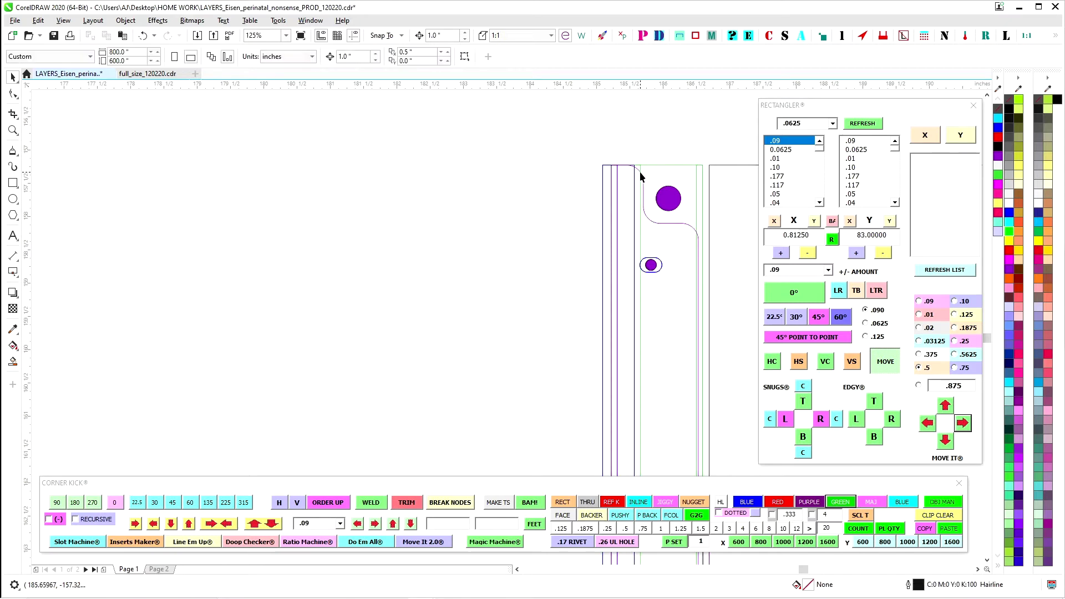
# Try shifting the purple bracket profile 0.25 inch left in the side section and aligning it with the blue panel's edge
pyautogui.click(641, 171)
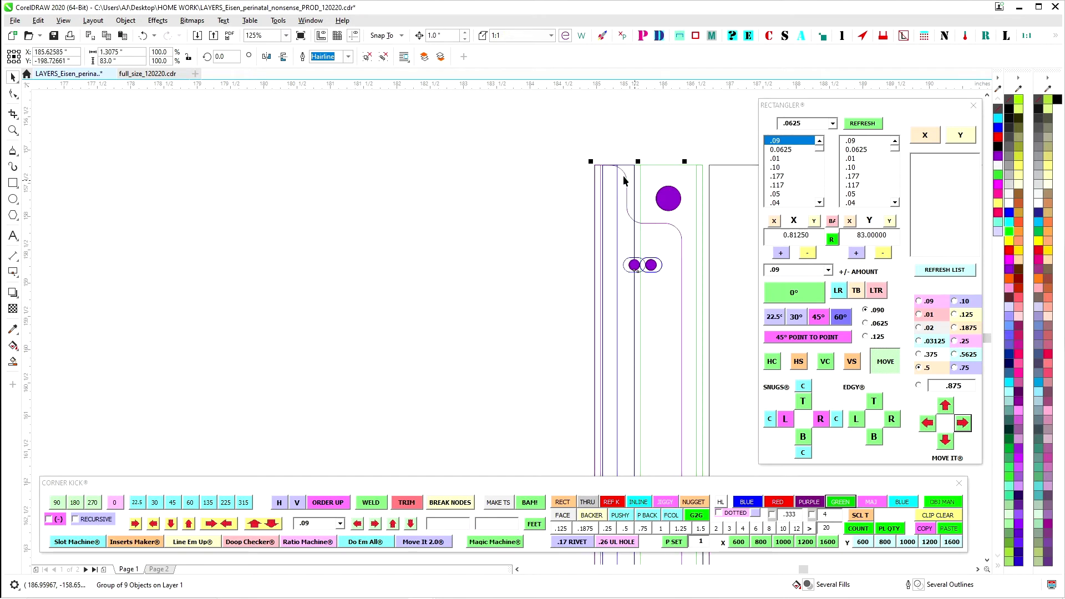
pyautogui.scroll(4, 624, 180)
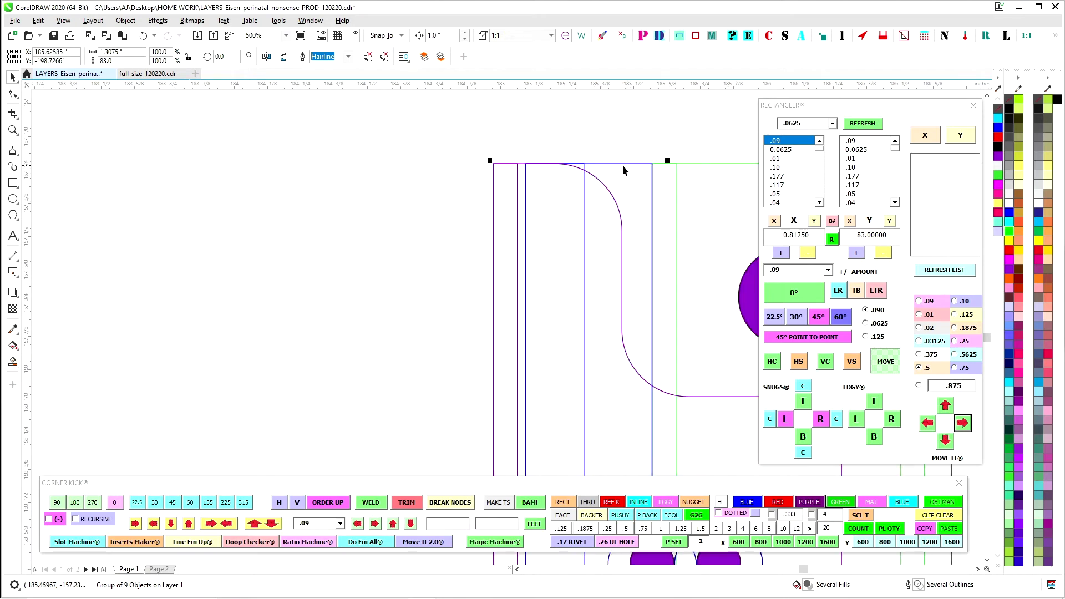
pyautogui.click(513, 185)
pyautogui.moveTo(517, 173)
pyautogui.mouseDown()
pyautogui.moveTo(477, 220)
pyautogui.moveTo(524, 164)
pyautogui.mouseUp()
pyautogui.scroll(-3, 366, 142)
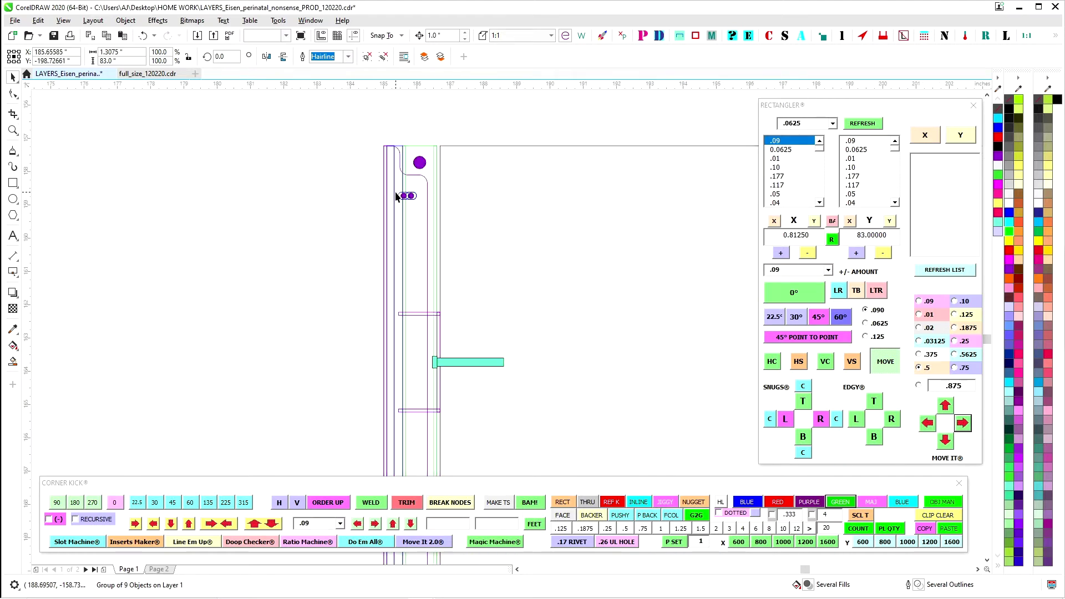
pyautogui.scroll(2, 397, 196)
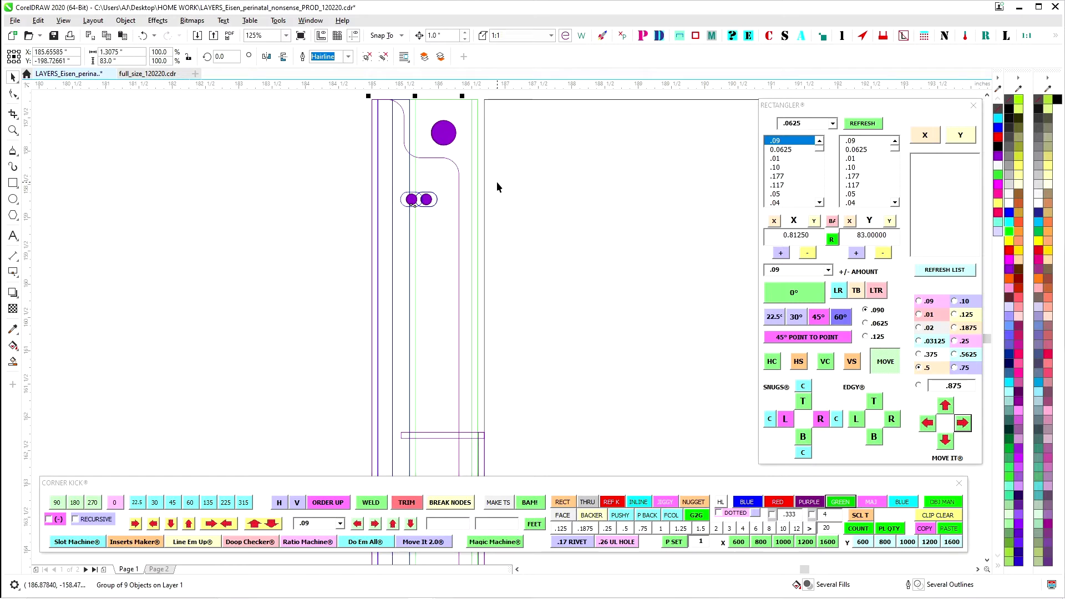
pyautogui.scroll(2, 379, 106)
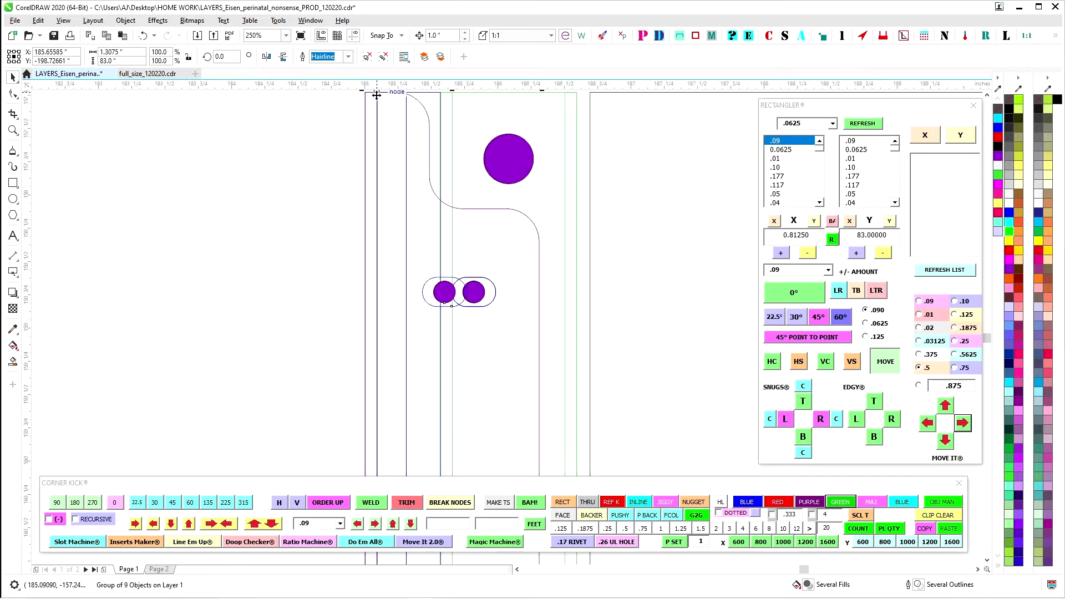
pyautogui.moveTo(405, 98); pyautogui.dragTo(405, 151)
pyautogui.scroll(-8, 404, 153)
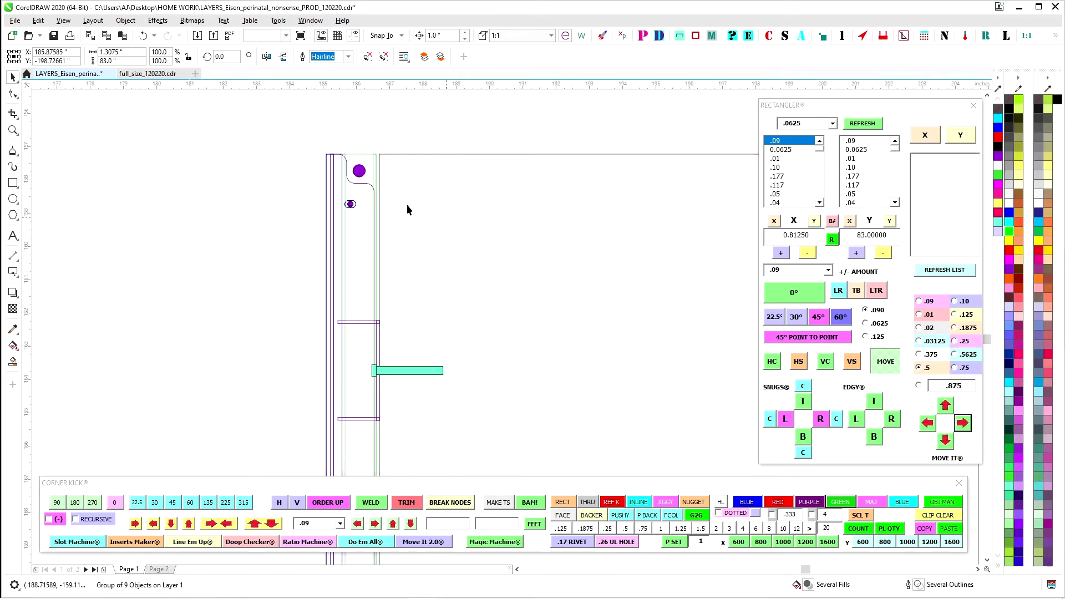
# Inspect the purple bracket's notched end and fasteners in the side section, and the red panel views beside it
pyautogui.scroll(6, 425, 184)
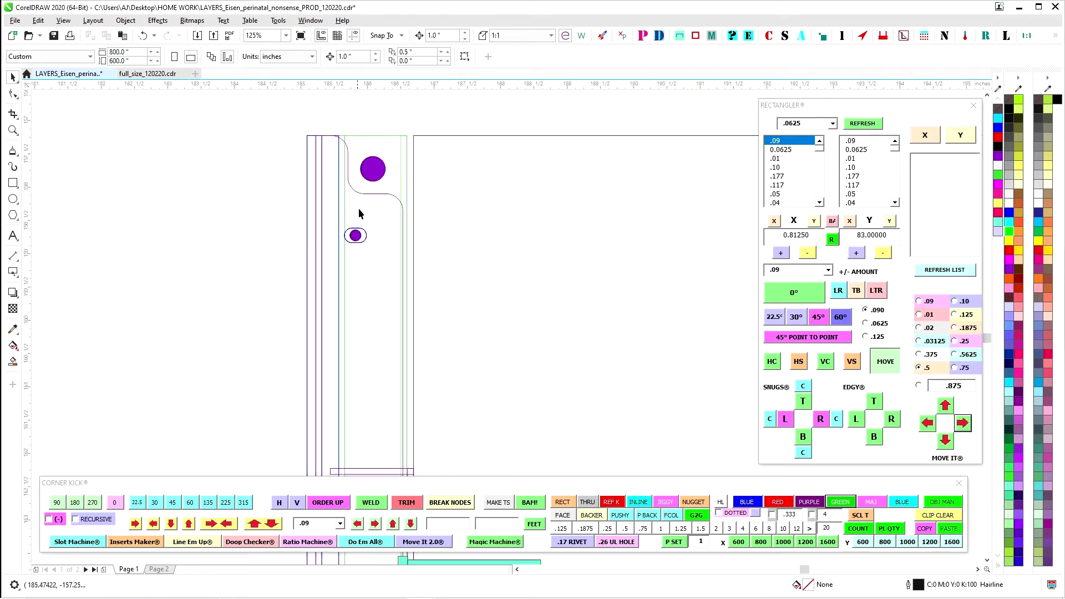
pyautogui.scroll(-4, 368, 228)
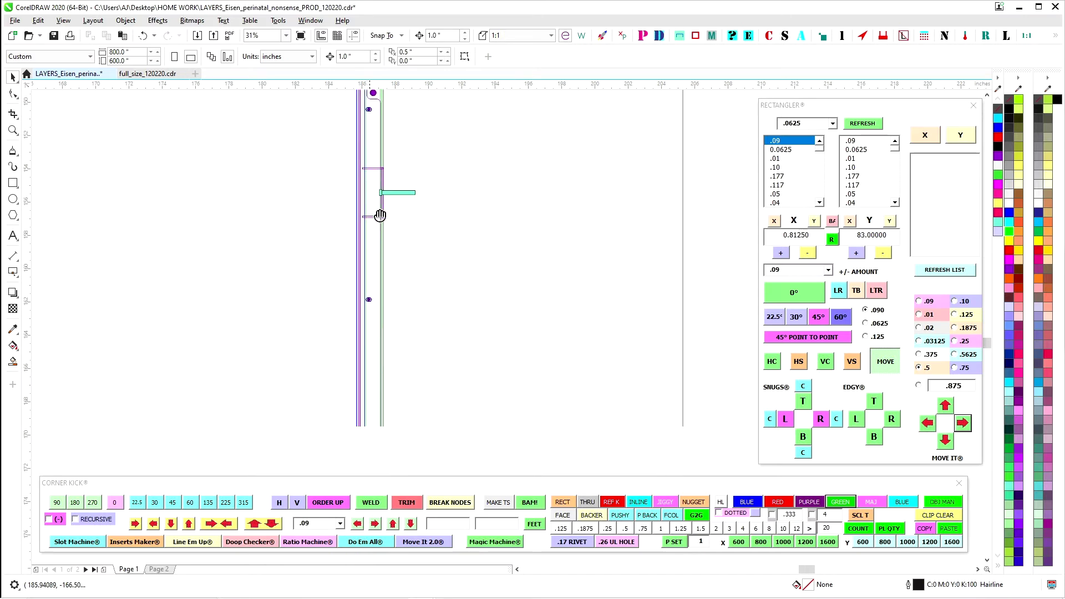
pyautogui.scroll(2, 425, 274)
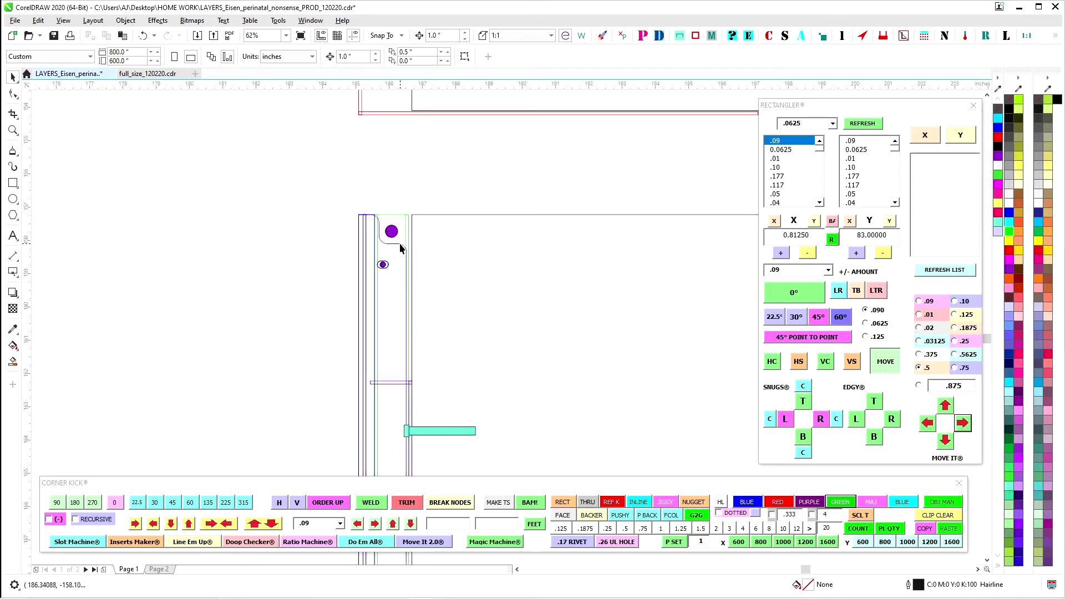
pyautogui.click(401, 248)
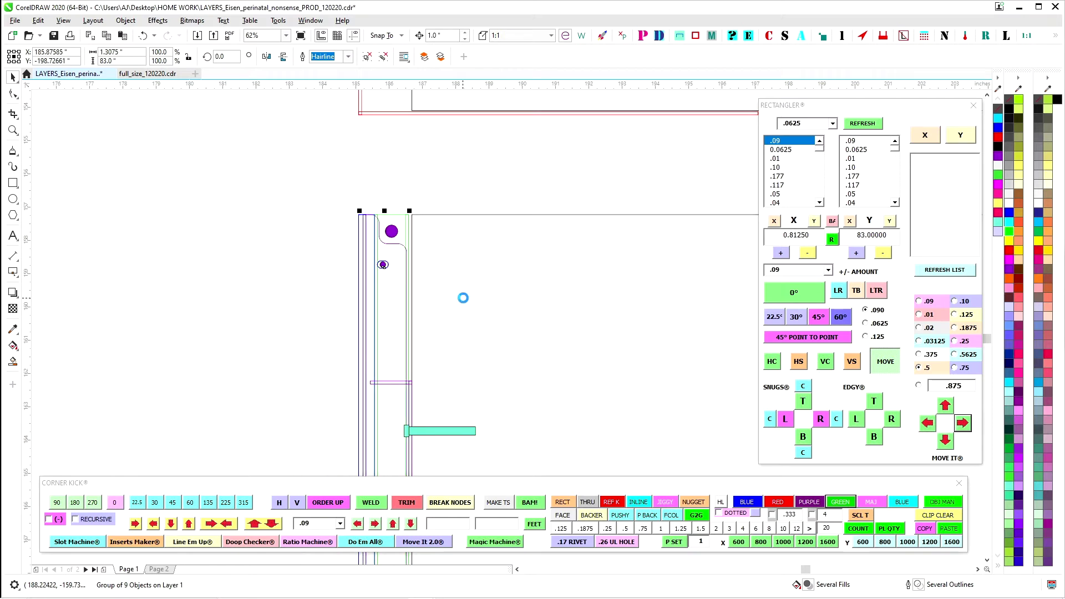
pyautogui.scroll(-5, 527, 191)
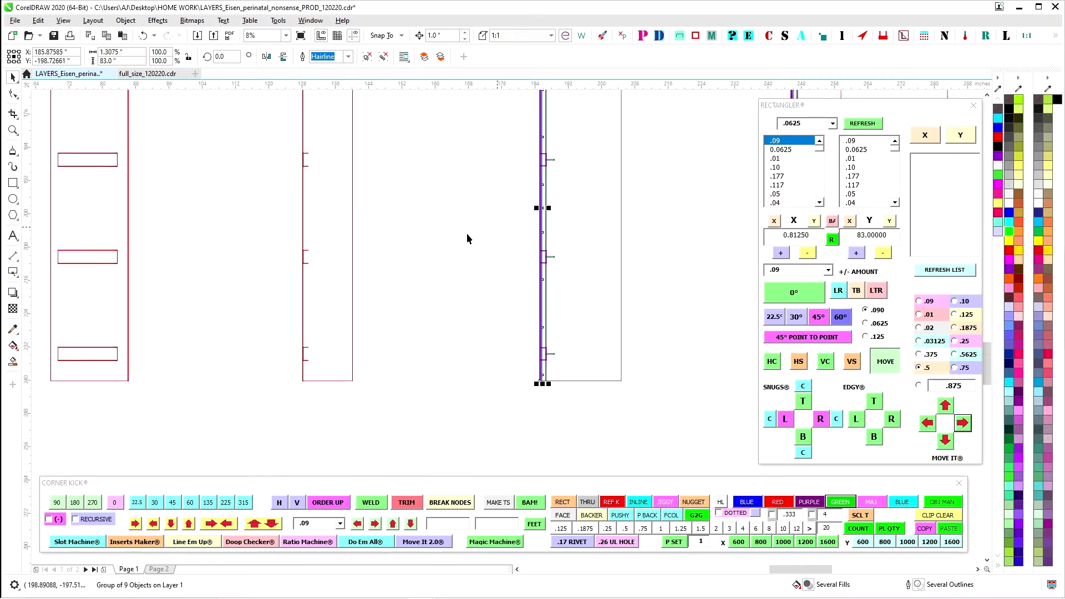
pyautogui.click(555, 350)
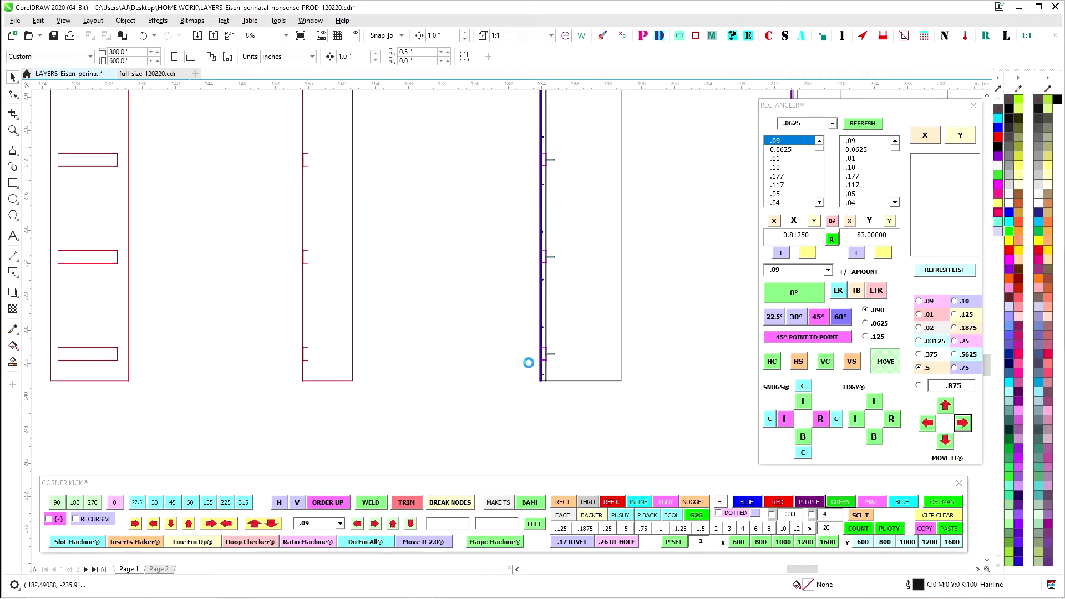
pyautogui.scroll(2, 528, 363)
pyautogui.scroll(-2, 529, 361)
pyautogui.moveTo(565, 287); pyautogui.dragTo(554, 351)
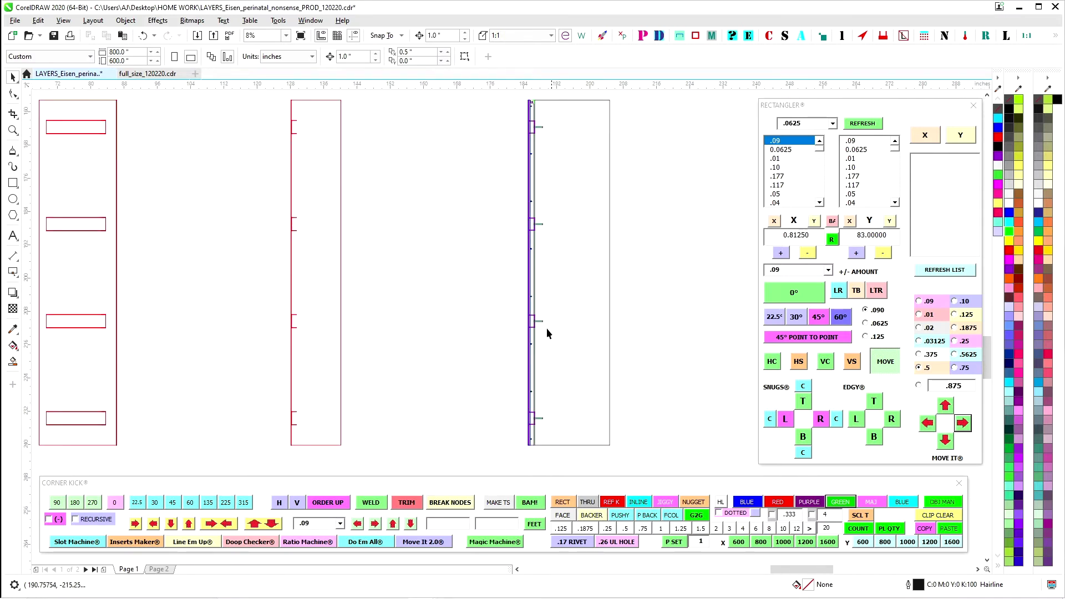
pyautogui.moveTo(480, 238); pyautogui.dragTo(372, 314)
pyautogui.scroll(1, 422, 176)
pyautogui.scroll(-2, 442, 175)
pyautogui.moveTo(391, 215); pyautogui.dragTo(393, 219)
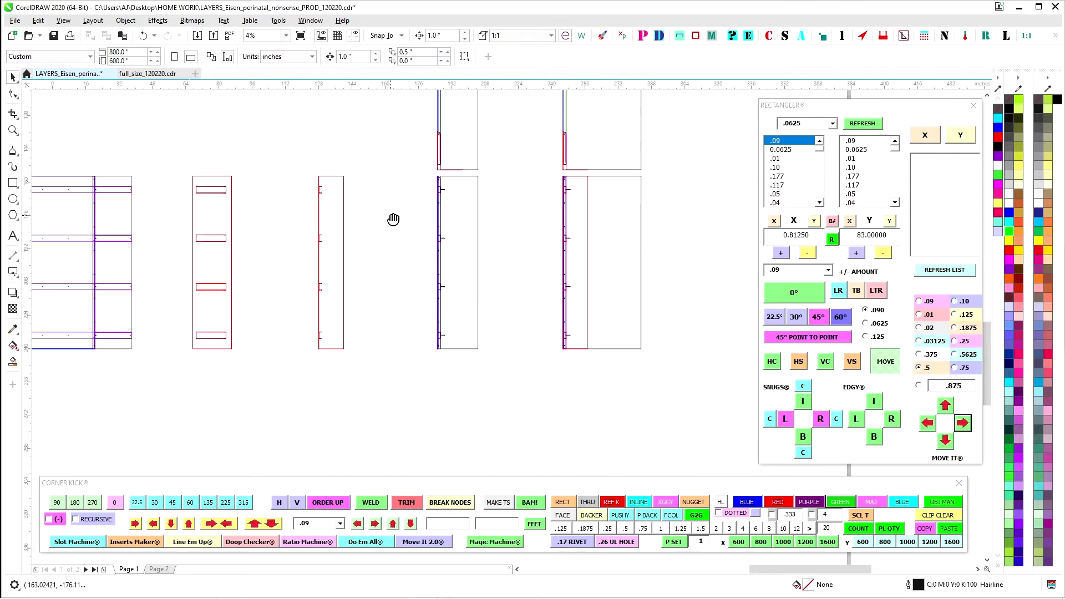
pyautogui.scroll(2, 485, 309)
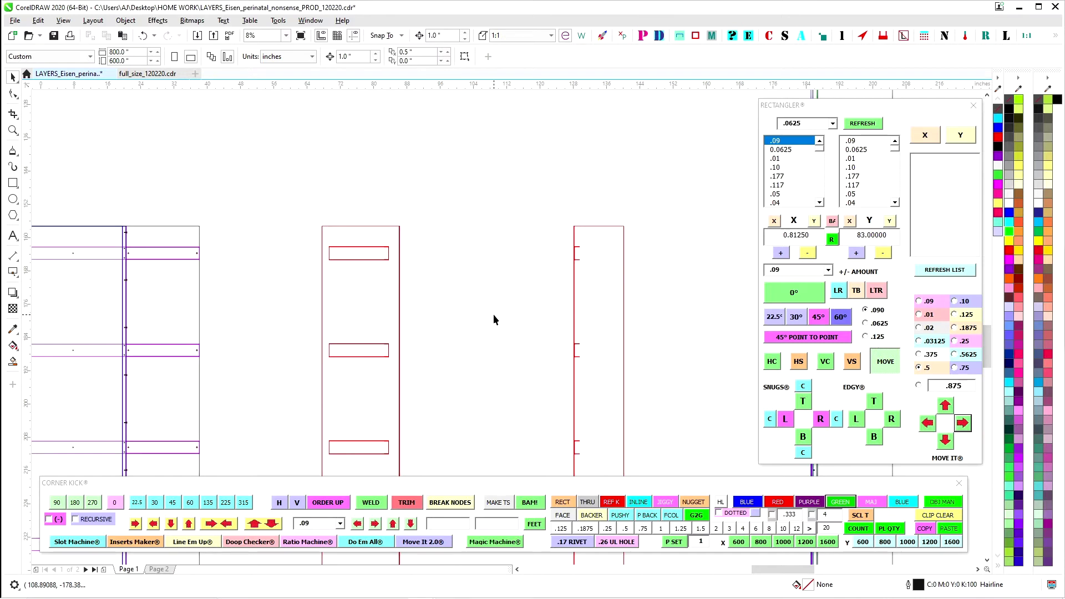
# Check the overall size of the two red panel profiles below the plan section against the base measurements in full_size_120220.cdr
pyautogui.scroll(-2, 494, 316)
pyautogui.moveTo(400, 201); pyautogui.dragTo(400, 201)
pyautogui.scroll(2, 372, 151)
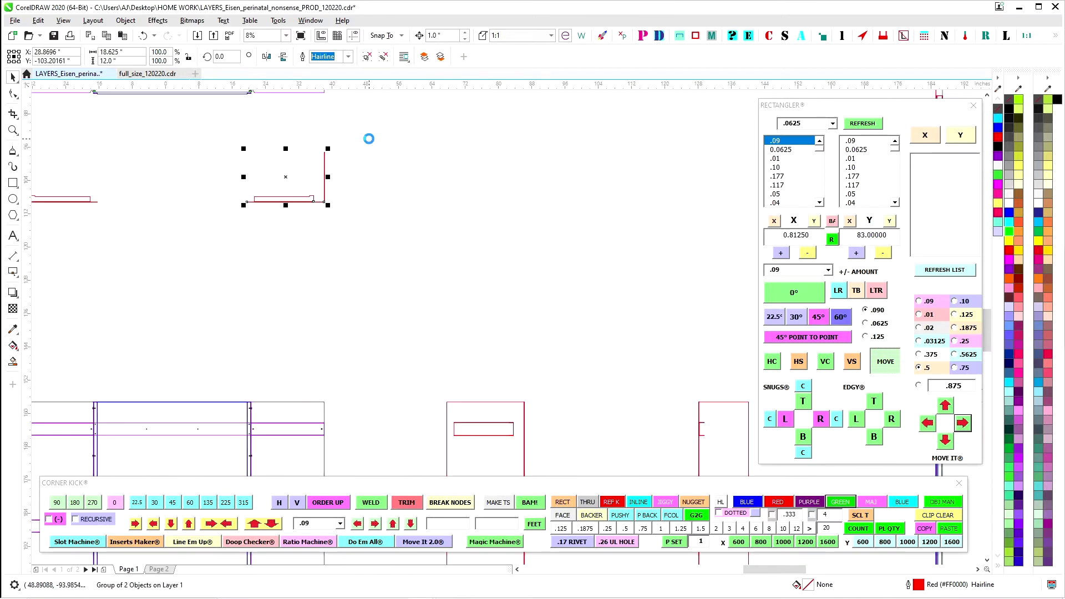
pyautogui.moveTo(378, 155); pyautogui.dragTo(496, 314)
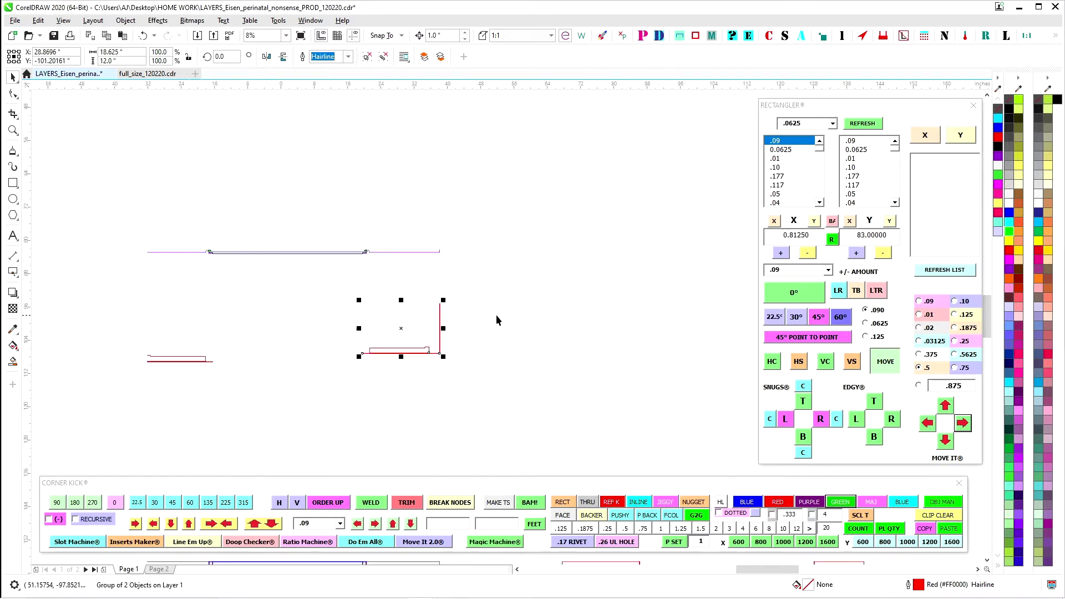
pyautogui.moveTo(117, 292); pyautogui.dragTo(149, 309)
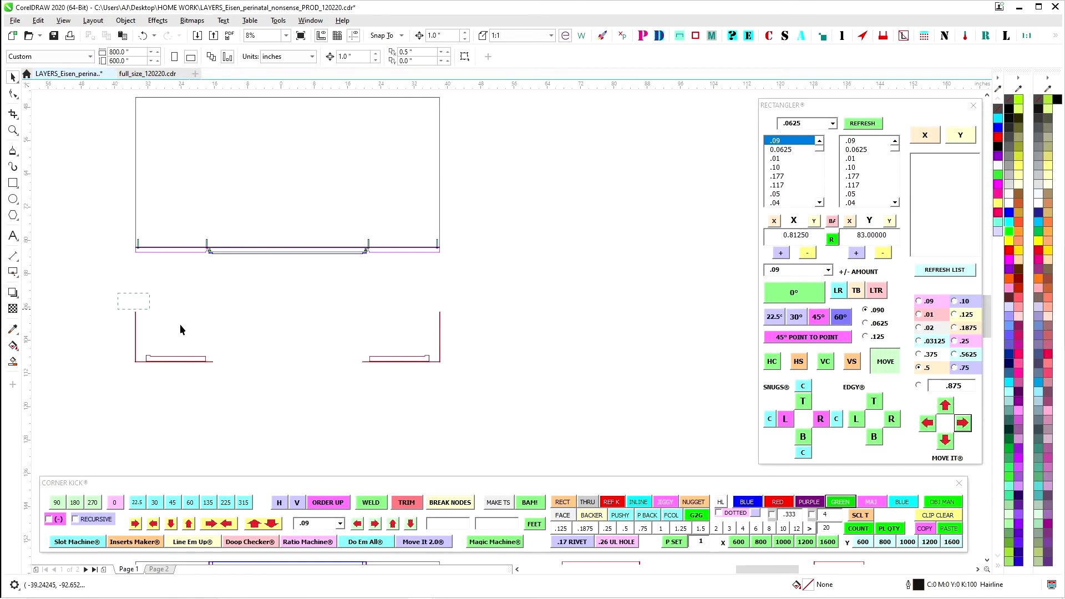
pyautogui.moveTo(474, 384); pyautogui.dragTo(474, 384)
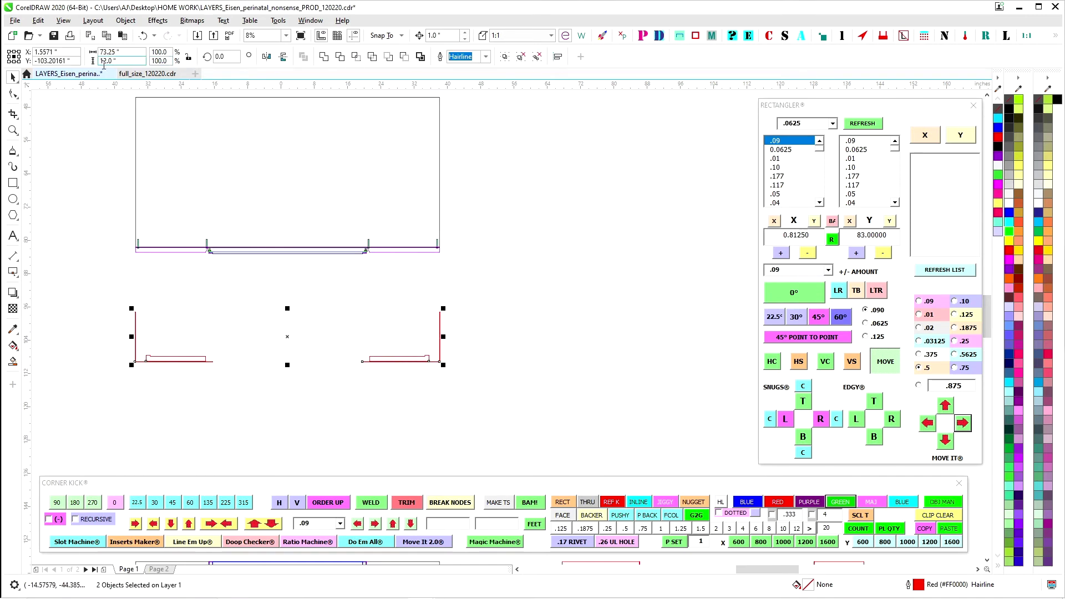
pyautogui.click(155, 77)
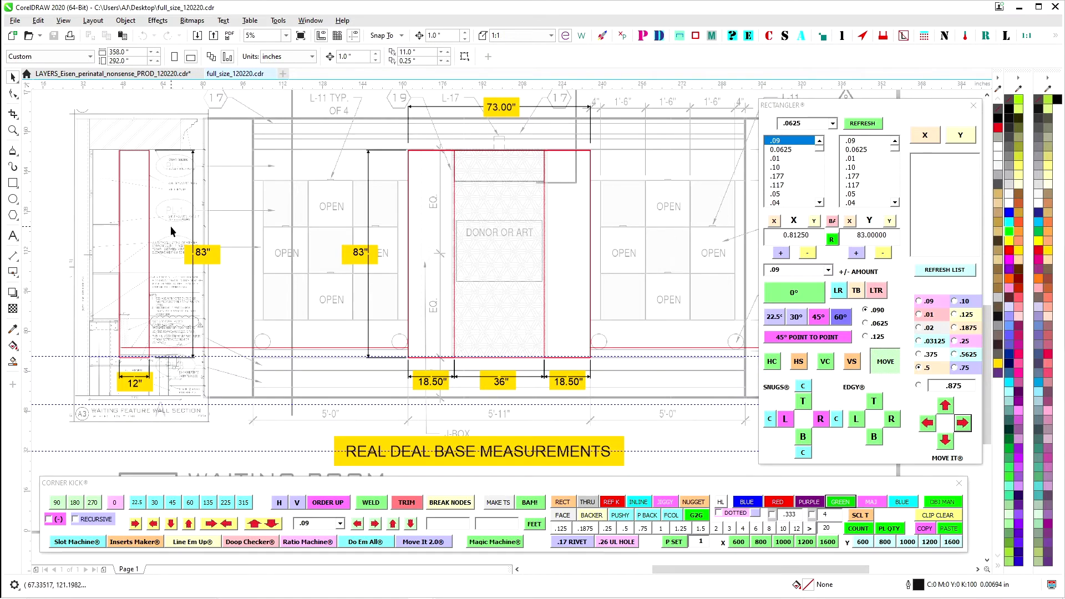
pyautogui.click(146, 75)
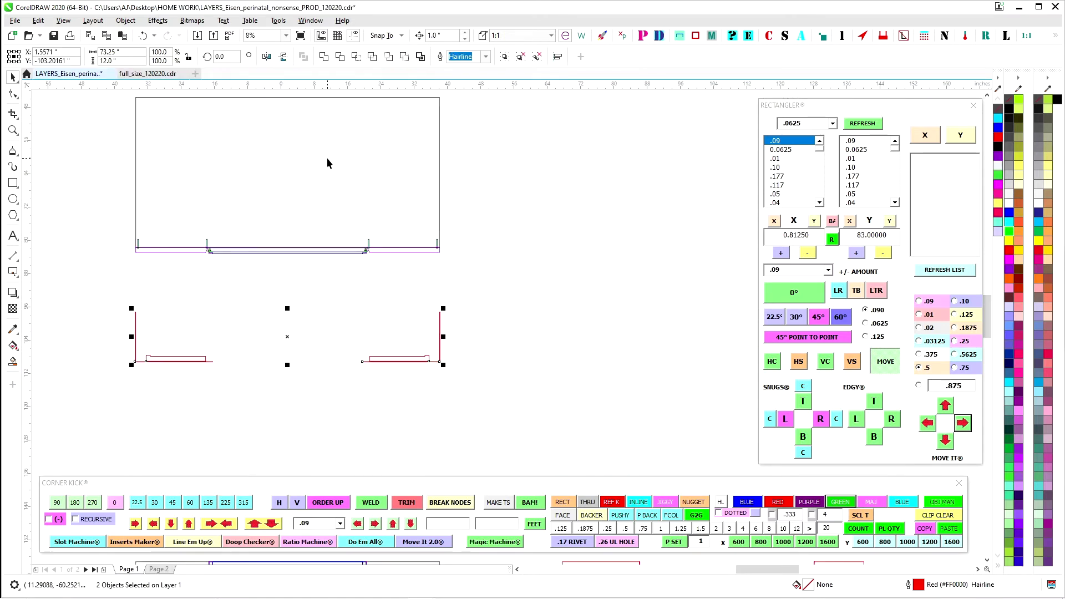
# Move both red panel profiles up 26 inches onto the wall's plan section, centred at Y -77.20161 inches
pyautogui.moveTo(326, 305); pyautogui.dragTo(519, 387)
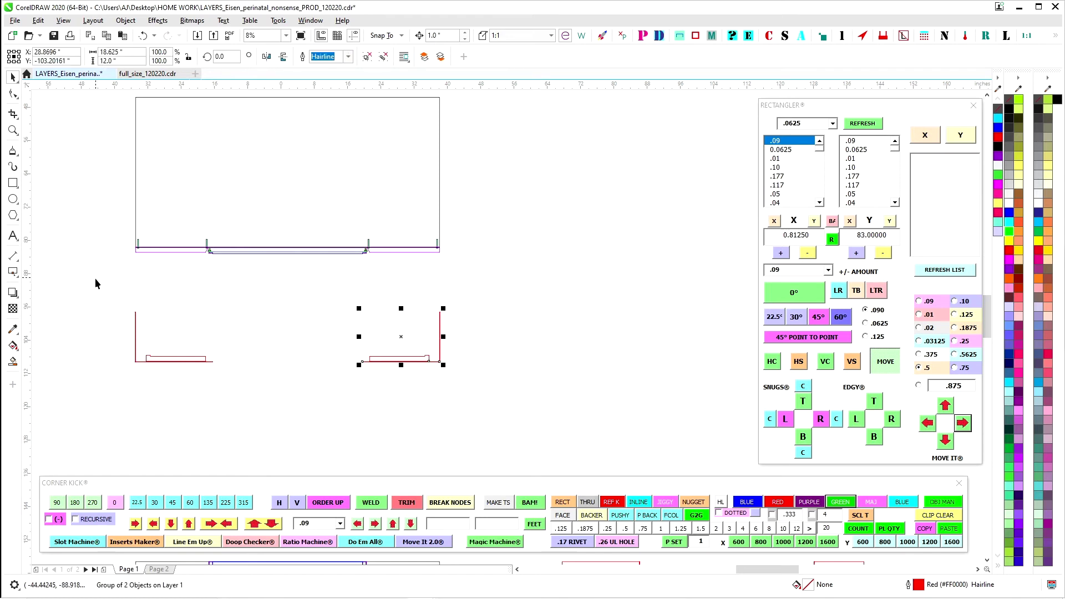
pyautogui.moveTo(96, 278); pyautogui.dragTo(507, 392)
pyautogui.press('Up')
pyautogui.press('Up')
pyautogui.press('Up')
pyautogui.press('Up')
pyautogui.press('Up')
pyautogui.press('Up')
pyautogui.press('Up')
pyautogui.press('Up')
pyautogui.press('Up')
pyautogui.press('Up')
pyautogui.press('Up')
pyautogui.press('Up')
pyautogui.press('Up')
pyautogui.press('Up')
pyautogui.press('Up')
pyautogui.press('Up')
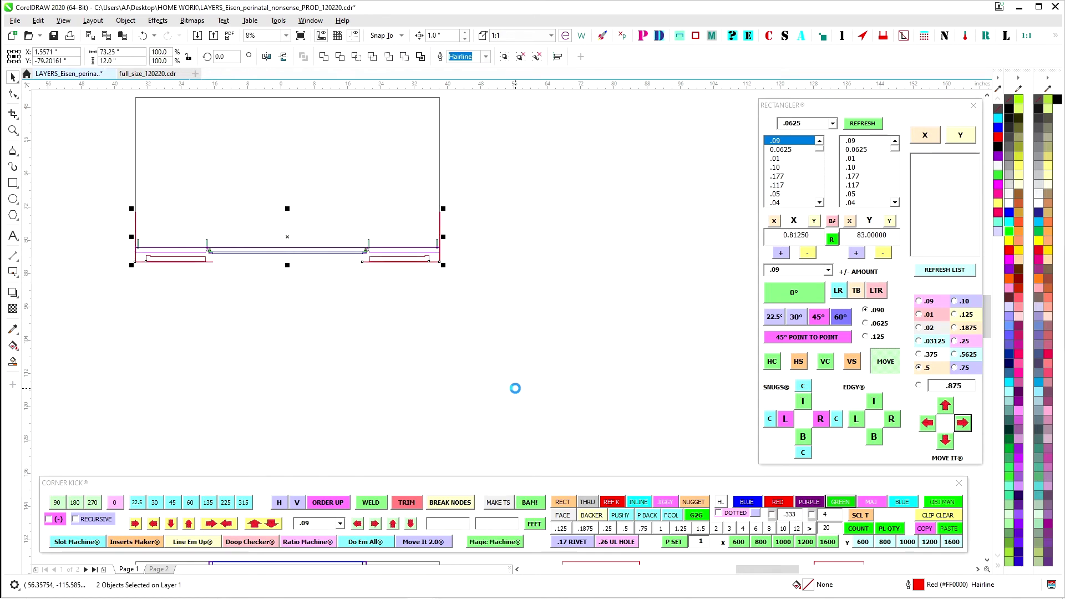
pyautogui.scroll(3, 410, 239)
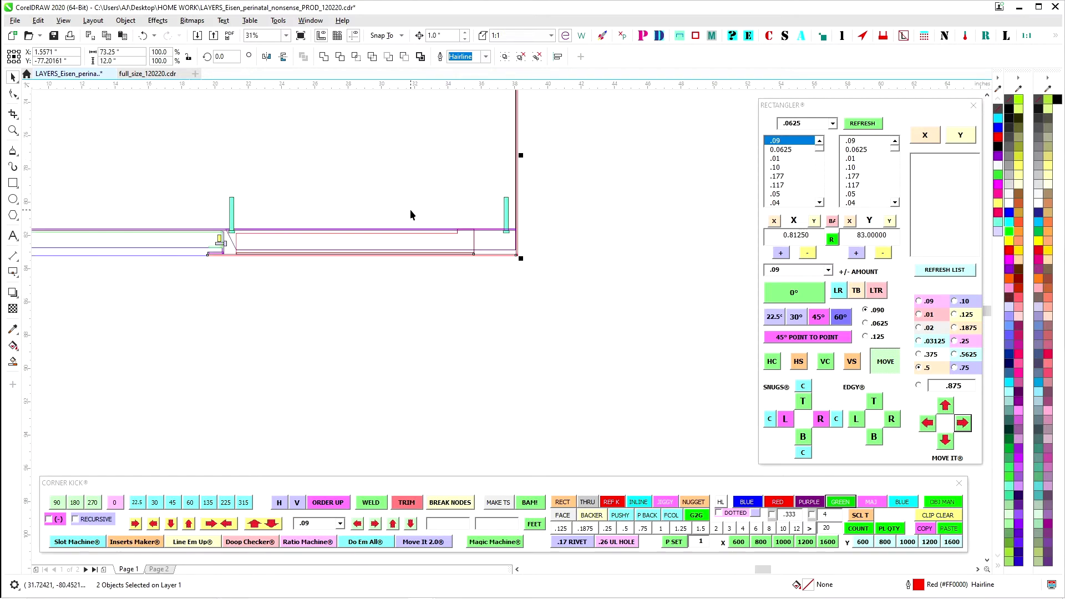
pyautogui.click(469, 365)
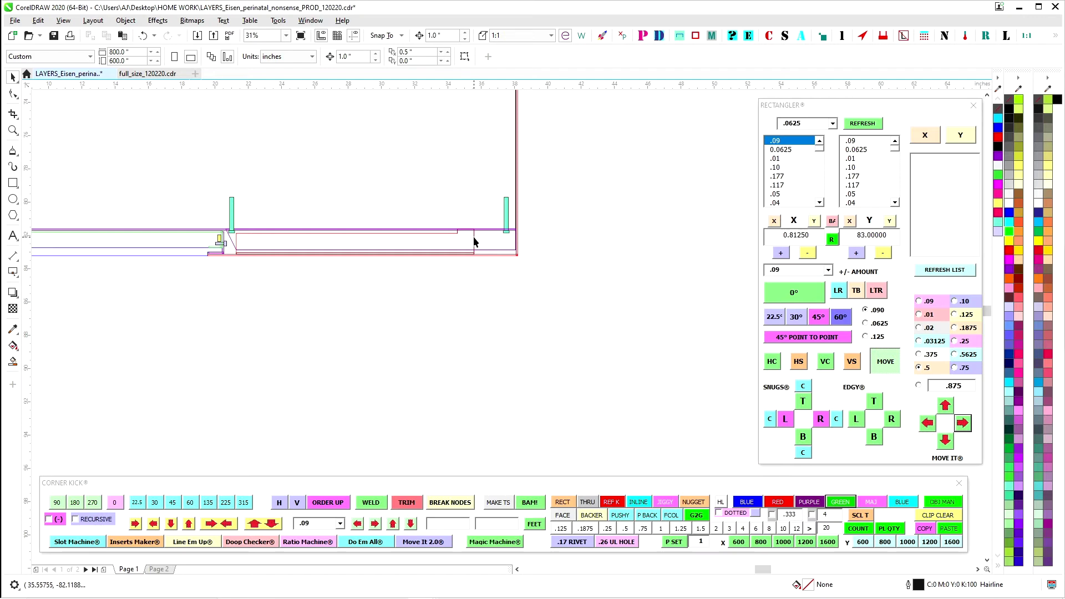
# Pull the right red panel profile 3 inches down out of the plan section and return it to its fitted position
pyautogui.click(514, 256)
pyautogui.scroll(-2, 522, 240)
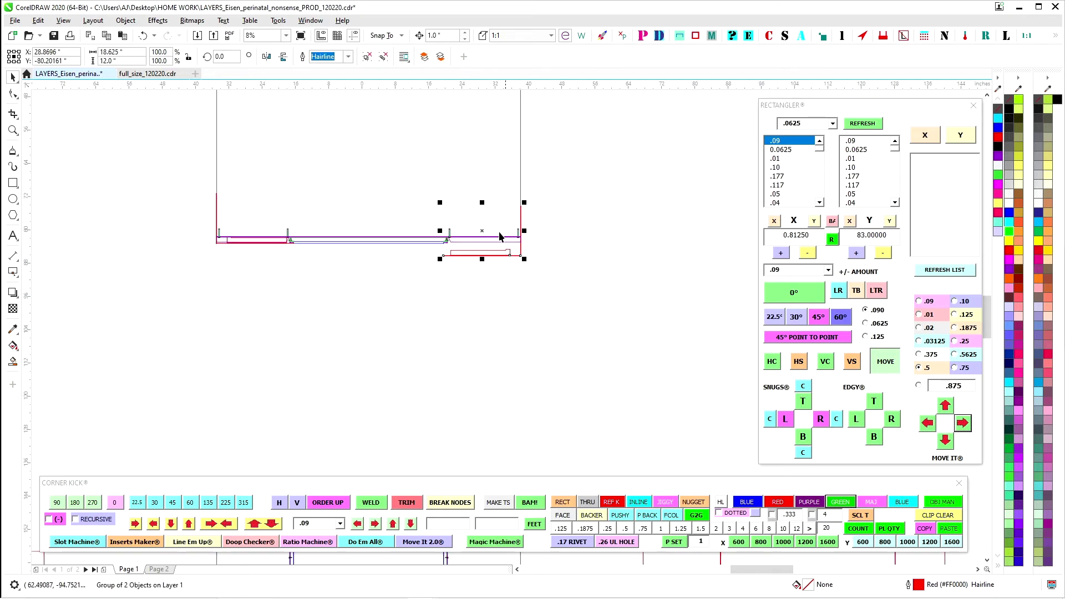
pyautogui.scroll(2, 501, 232)
pyautogui.press('Up')
pyautogui.press('Up')
pyautogui.press('Up')
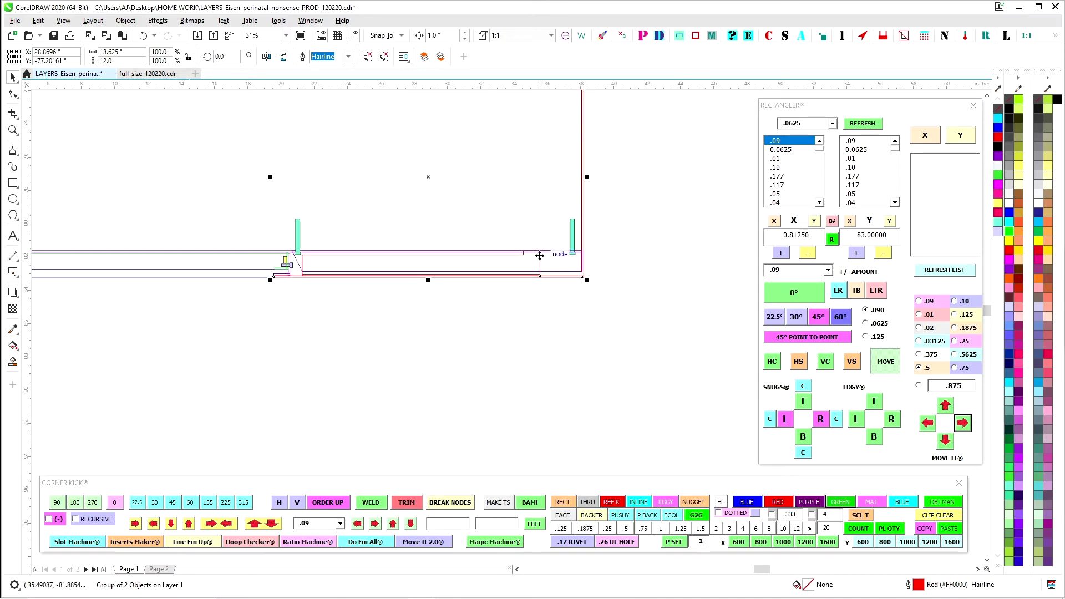
# Move the red panel beside the front elevation 48 inches left onto the wall's right side, centred at X 28.8696 inches
pyautogui.scroll(-2, 535, 272)
pyautogui.moveTo(541, 308); pyautogui.dragTo(471, 186)
pyautogui.scroll(-2, 484, 336)
pyautogui.scroll(2, 479, 280)
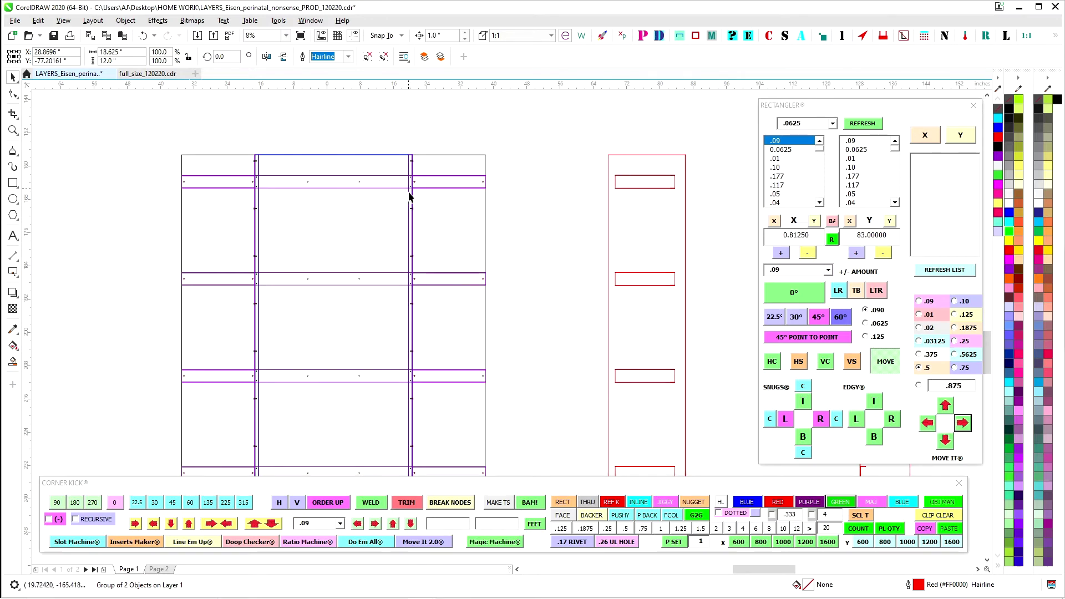
pyautogui.scroll(-1, 547, 136)
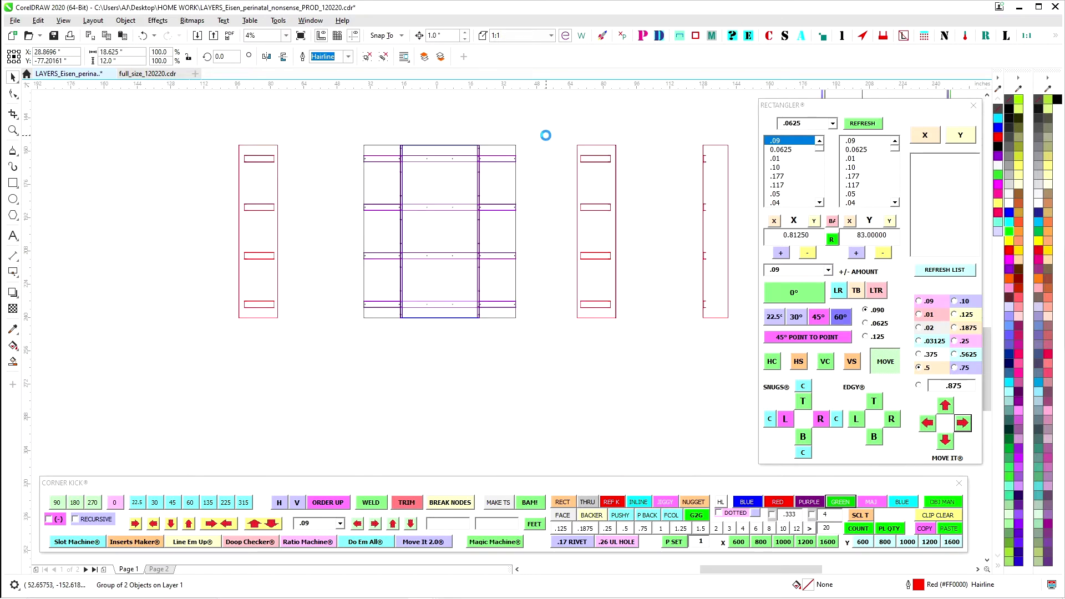
pyautogui.moveTo(546, 136); pyautogui.dragTo(639, 337)
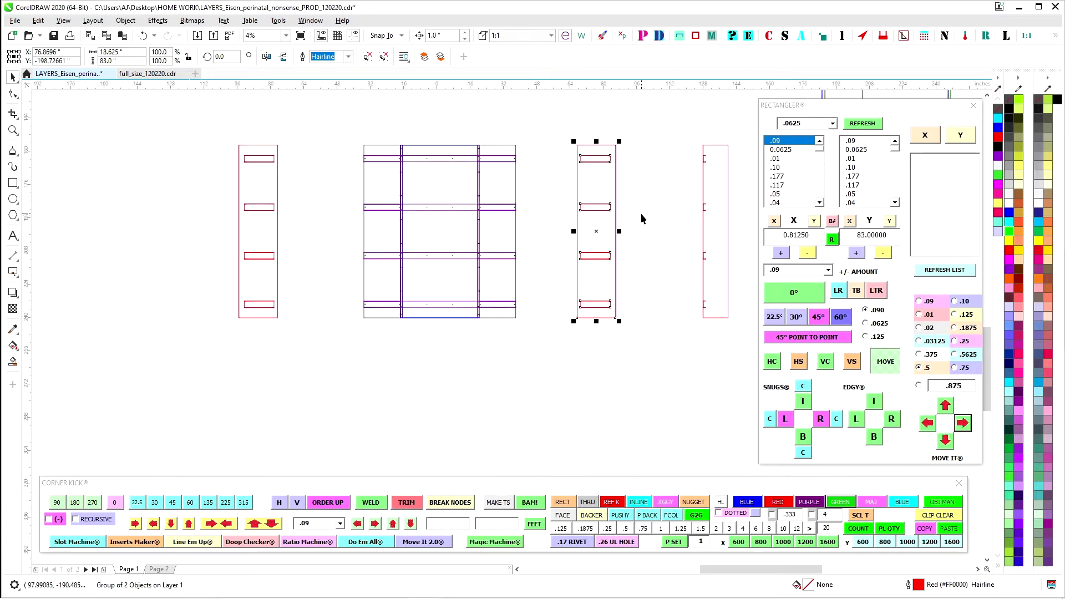
pyautogui.press('Left')
pyautogui.press('Left')
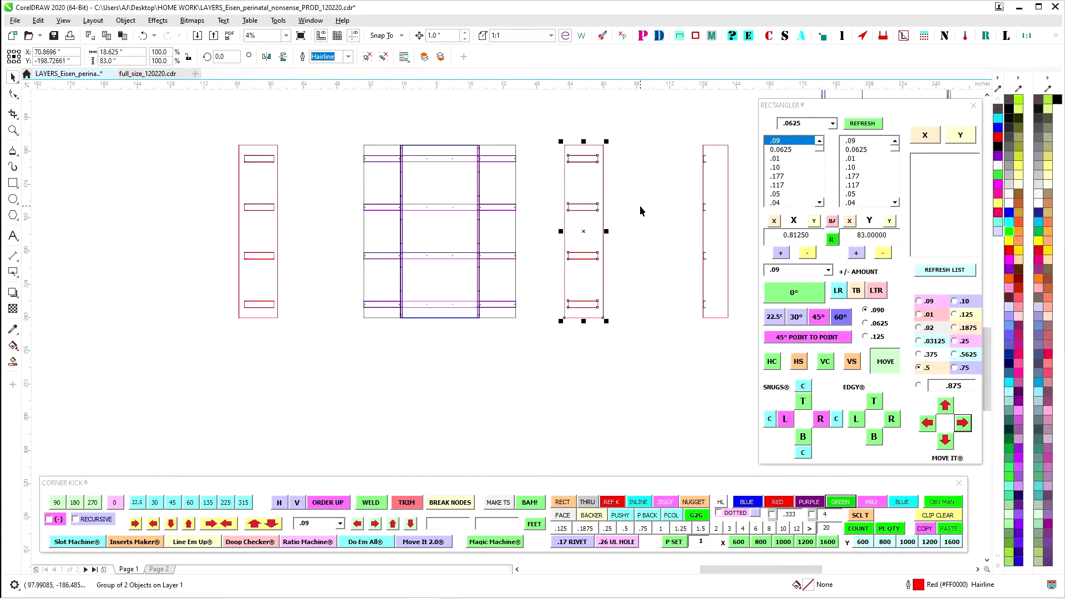
pyautogui.press('Left')
pyautogui.press('Left')
pyautogui.press('Left')
pyautogui.press('Left')
pyautogui.press('Left')
pyautogui.press('Left')
pyautogui.press('Left')
pyautogui.press('Left')
pyautogui.press('Left')
pyautogui.press('Left')
pyautogui.press('Left')
pyautogui.press('Left')
pyautogui.press('Left')
pyautogui.press('Left')
pyautogui.press('Left')
pyautogui.press('Left')
pyautogui.press('Left')
pyautogui.press('Left')
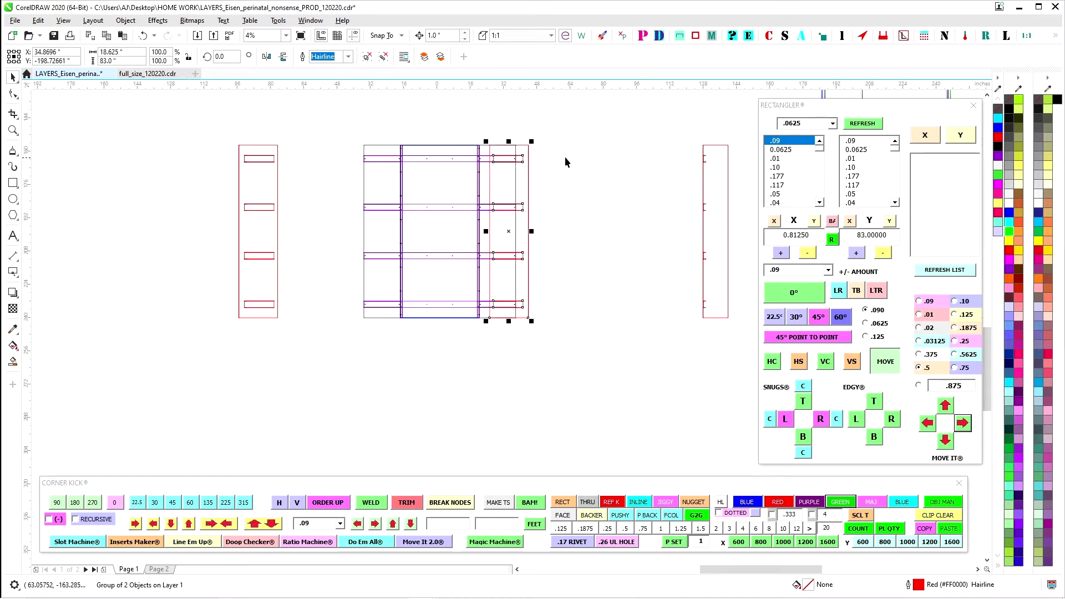
pyautogui.scroll(2, 564, 158)
pyautogui.press('Left')
pyautogui.press('Left')
pyautogui.press('Left')
pyautogui.press('Left')
pyautogui.press('Left')
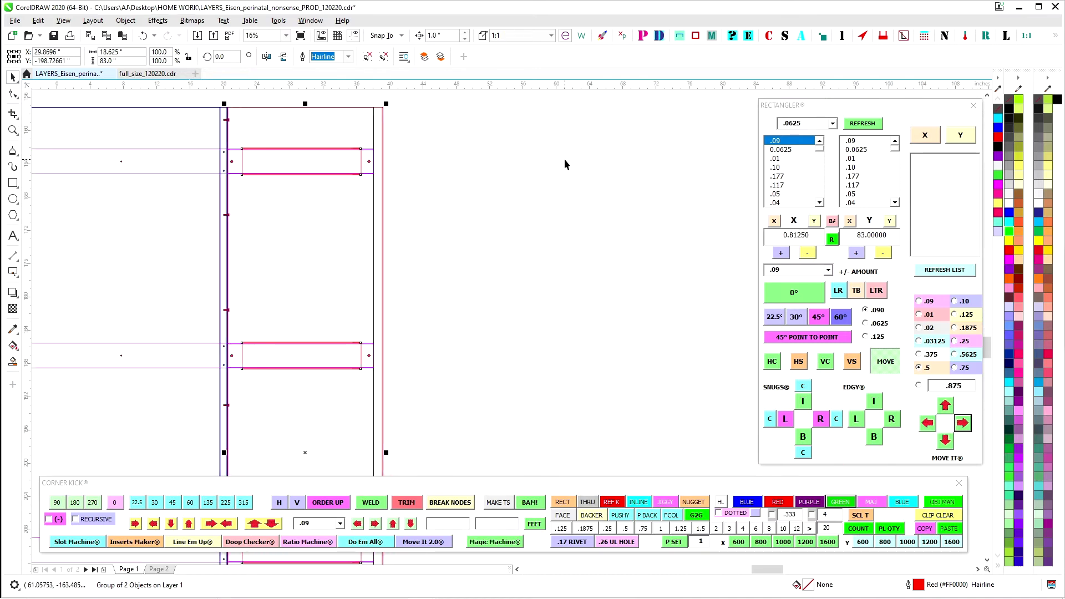
pyautogui.press('Left')
pyautogui.scroll(-1, 438, 205)
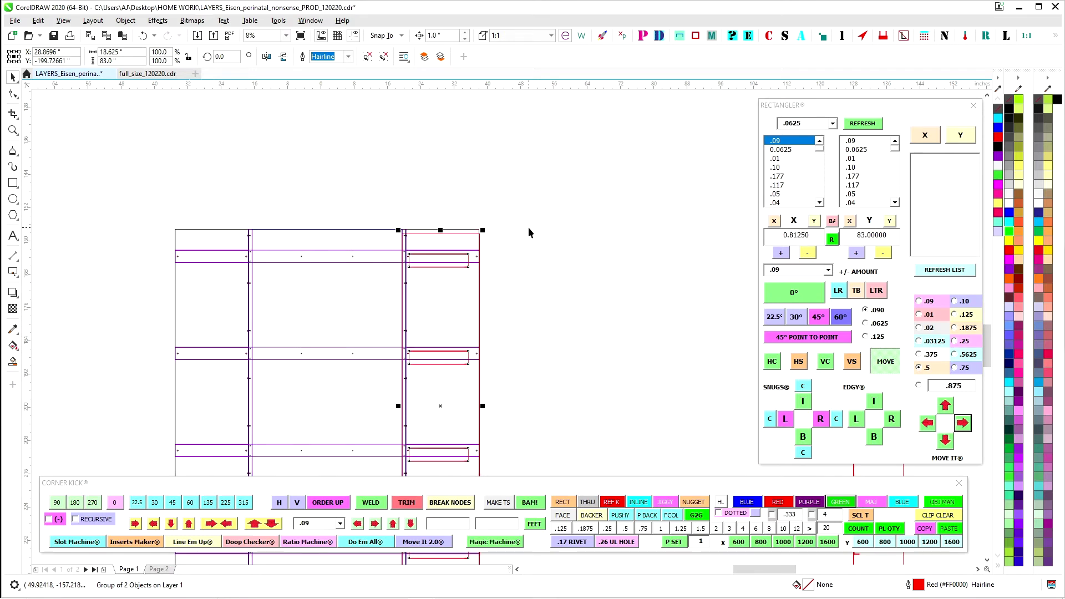
# Inspect how the red panel's upper bracket lines up with the purple bracket and its fasteners in the front elevation
pyautogui.scroll(1, 469, 259)
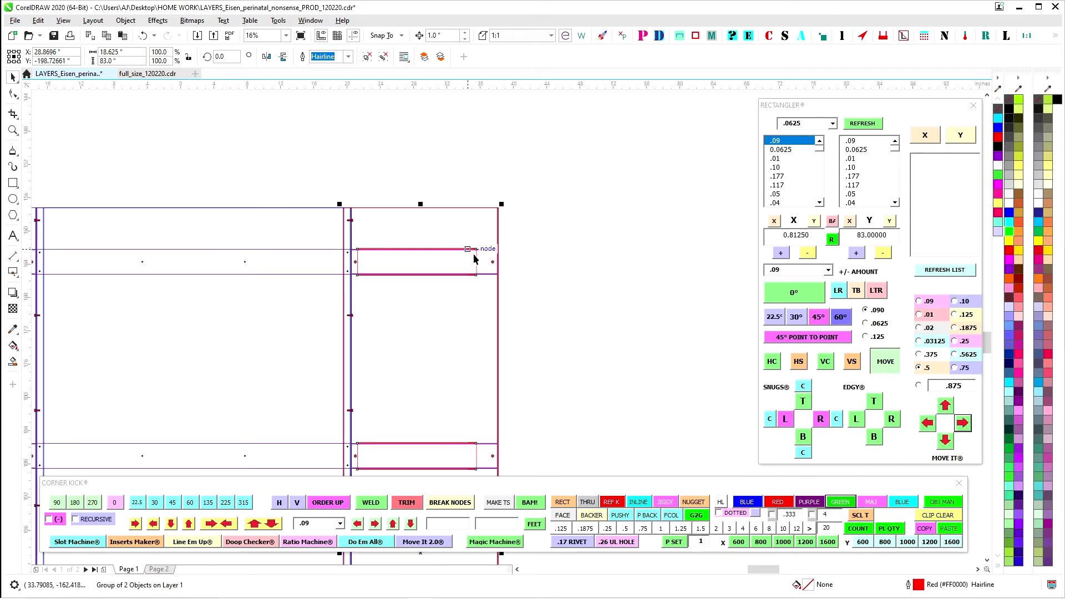
pyautogui.scroll(5, 474, 258)
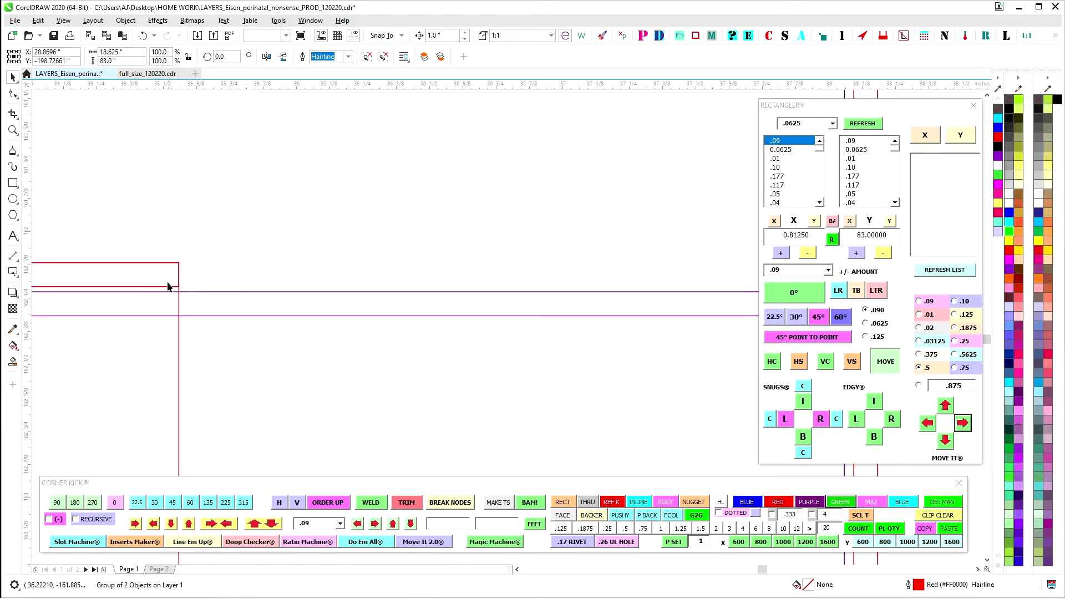
pyautogui.press('Escape')
pyautogui.moveTo(304, 249); pyautogui.dragTo(614, 202)
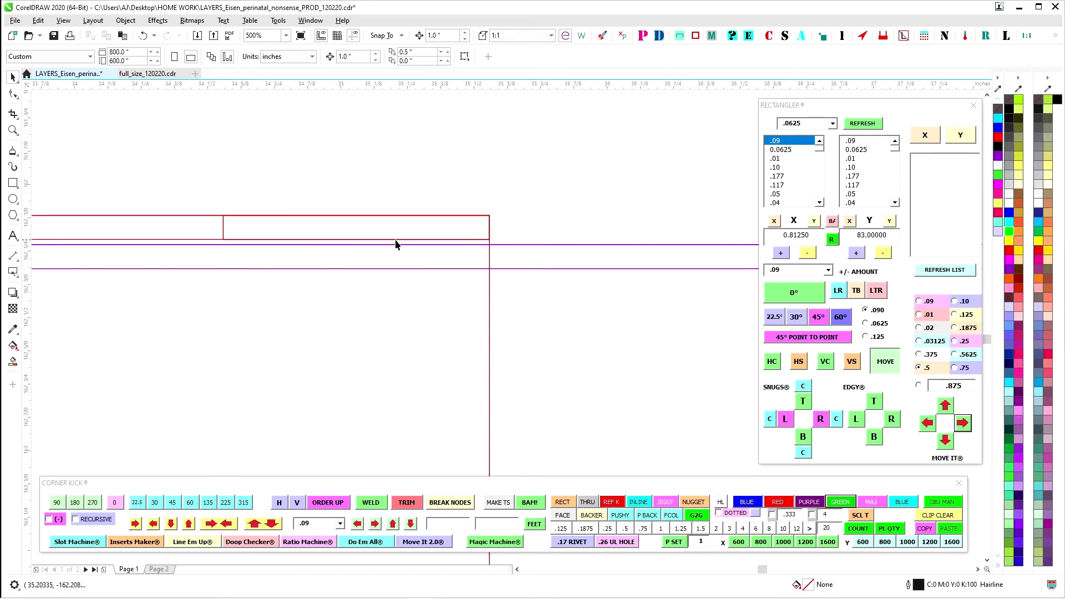
pyautogui.scroll(-3, 396, 244)
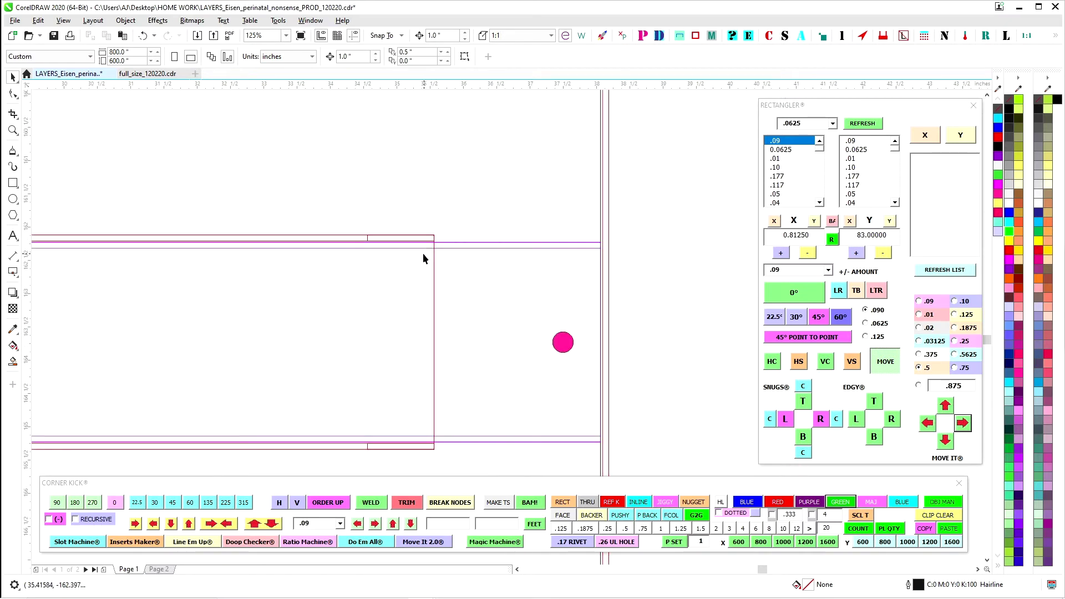
pyautogui.scroll(-1, 398, 245)
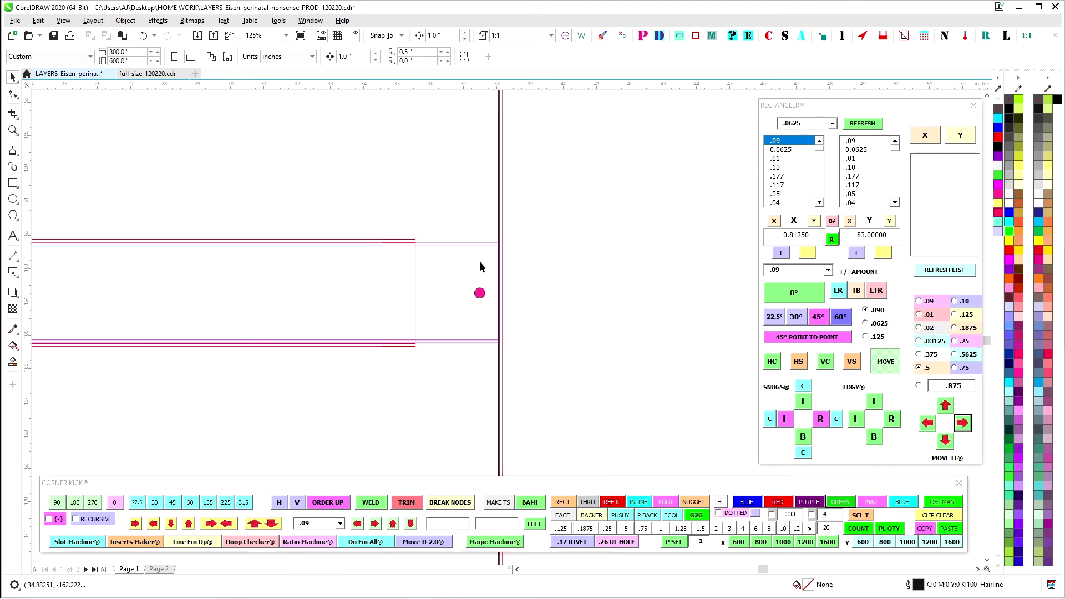
pyautogui.scroll(-1, 461, 253)
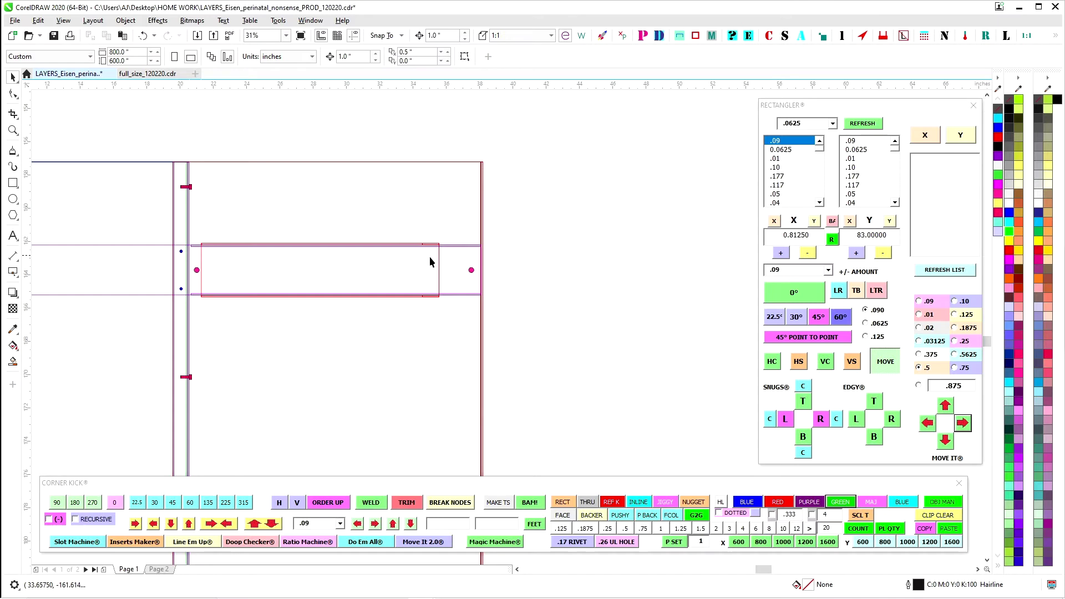
pyautogui.scroll(1, 433, 255)
pyautogui.scroll(-2, 437, 244)
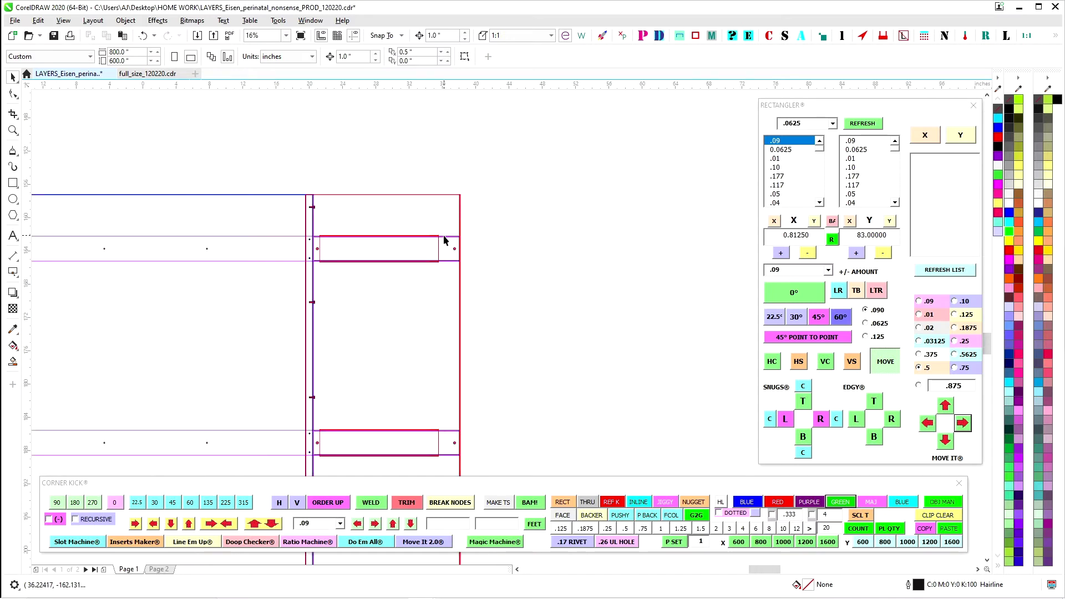
# Shift the red panel 1 inch down in the front elevation and return it to its aligned position
pyautogui.click(459, 213)
pyautogui.press('Down')
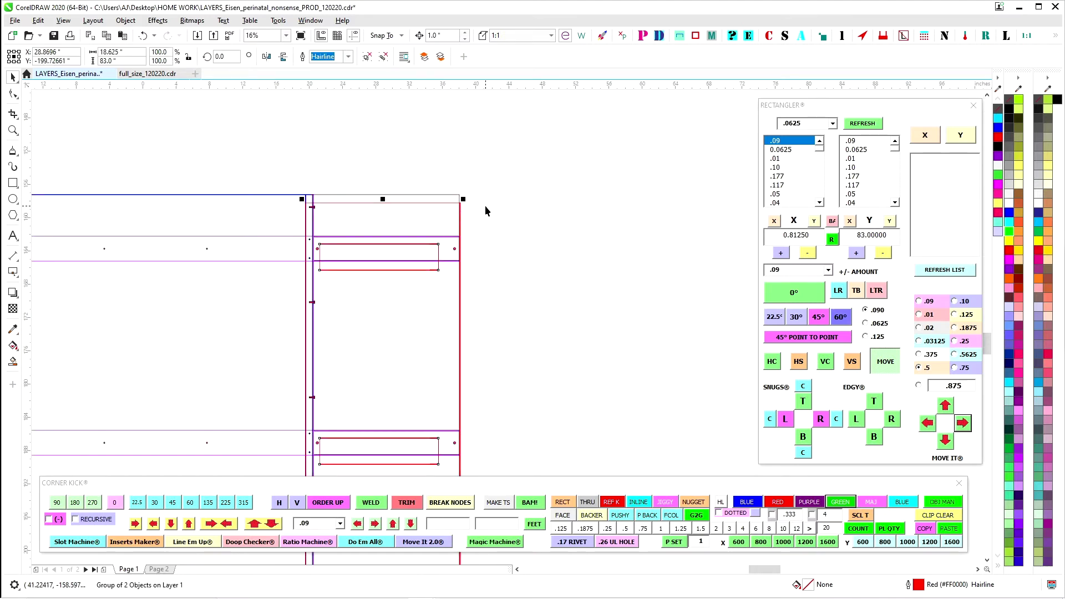
pyautogui.press('Up')
# Measure the gap between the wall outline and the red panel's inner edge line with a temporary rectangle, and delete it
pyautogui.scroll(-1, 487, 205)
pyautogui.scroll(1, 466, 204)
pyautogui.scroll(8, 541, 170)
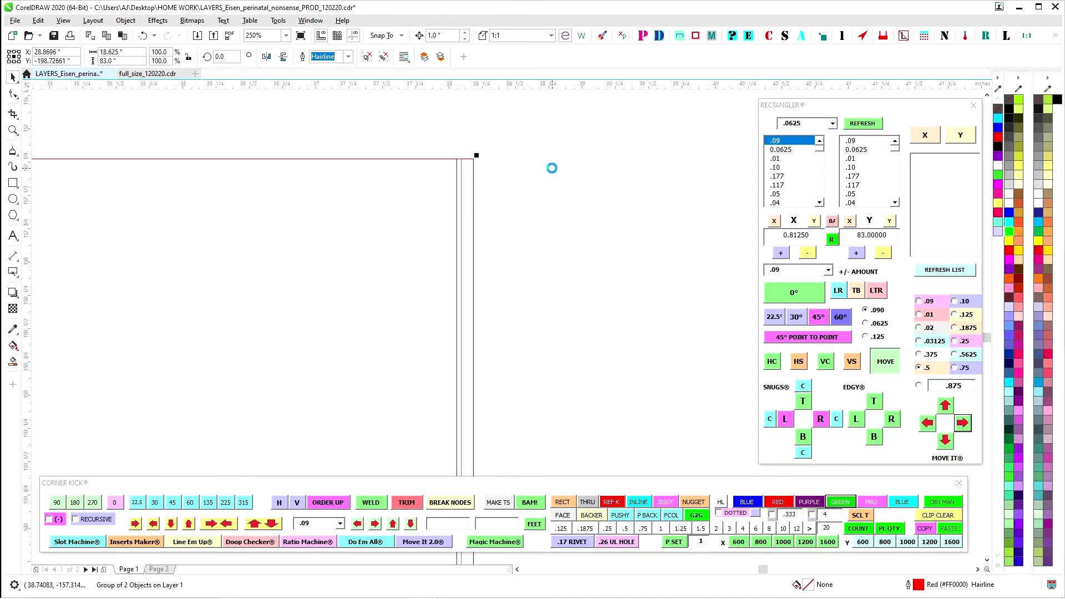
pyautogui.press('F6')
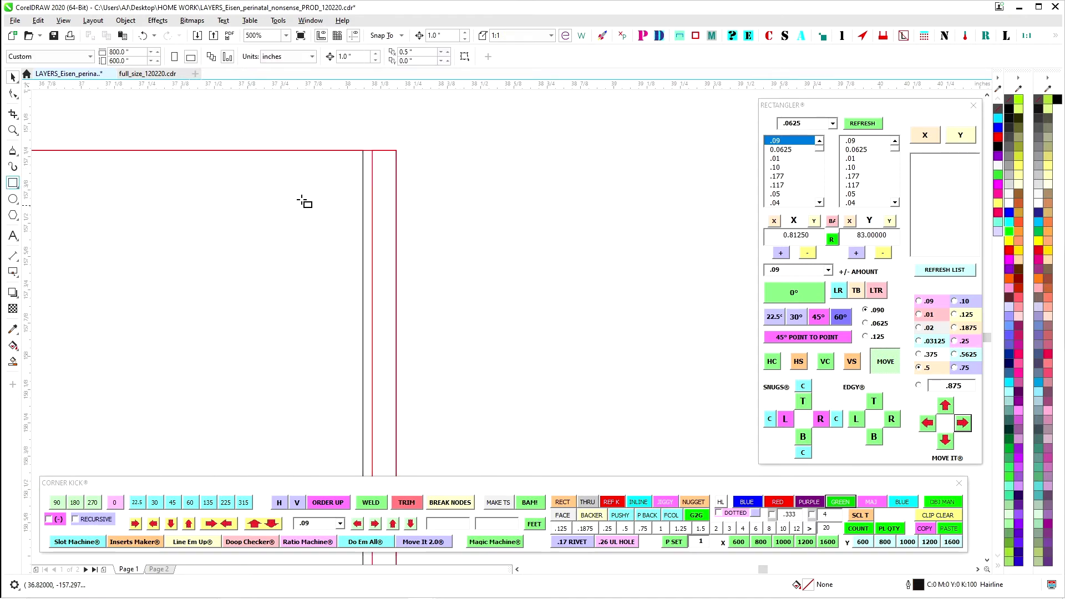
pyautogui.moveTo(363, 172); pyautogui.dragTo(372, 207)
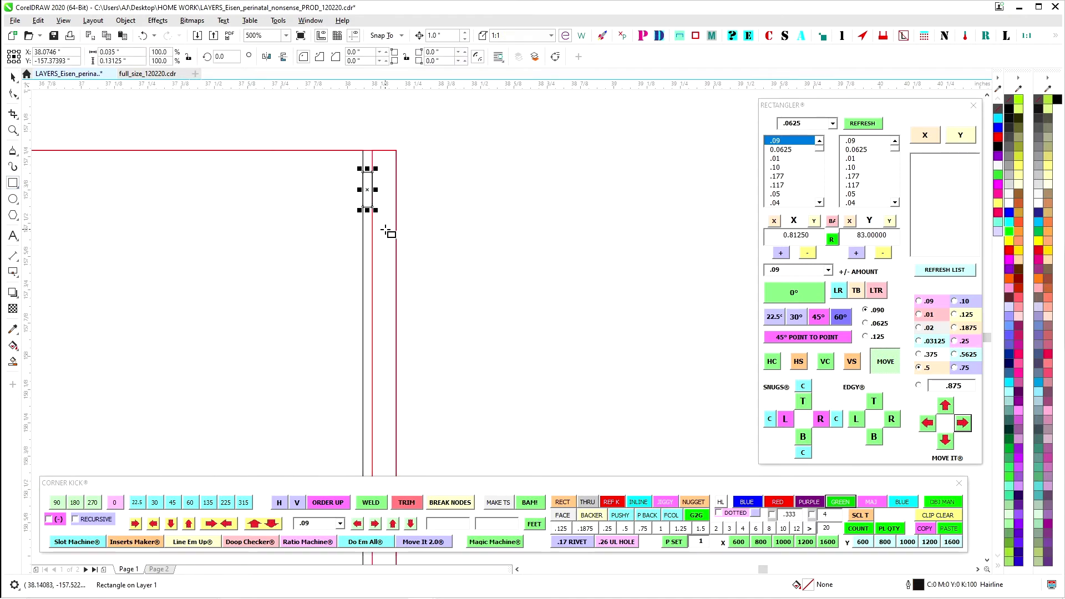
pyautogui.press('space')
pyautogui.moveTo(335, 137); pyautogui.dragTo(387, 216)
pyautogui.scroll(-2, 389, 169)
pyautogui.click(367, 186)
pyautogui.press('Delete')
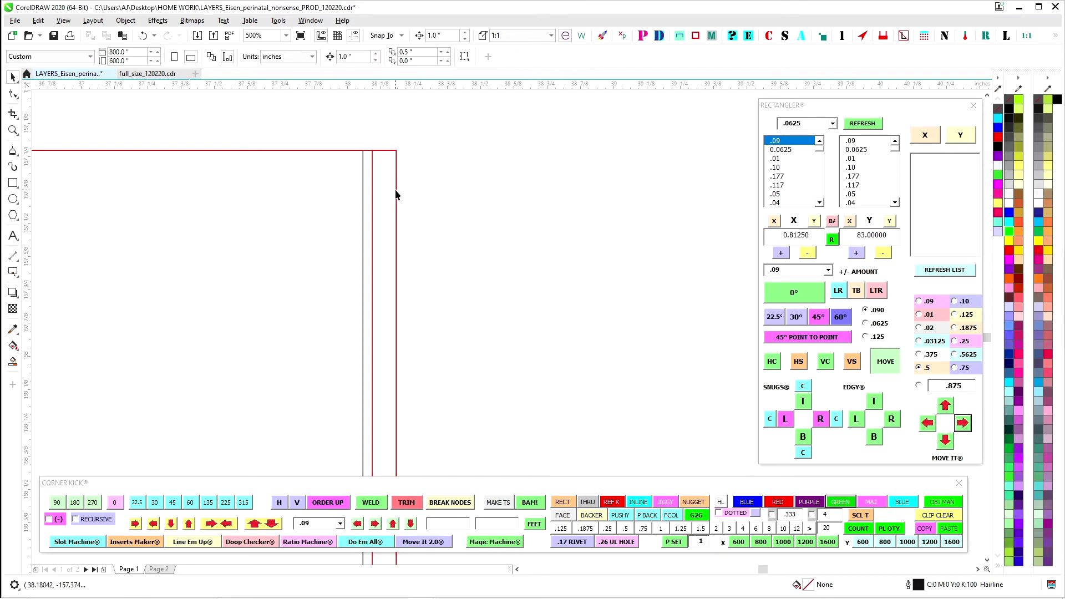
# Nudge the red panel 0.0625 inch right in the front elevation, centring it at X 28.9321 inches
pyautogui.hotkey('ctrl', 'Right')
pyautogui.hotkey('ctrl', 'Left')
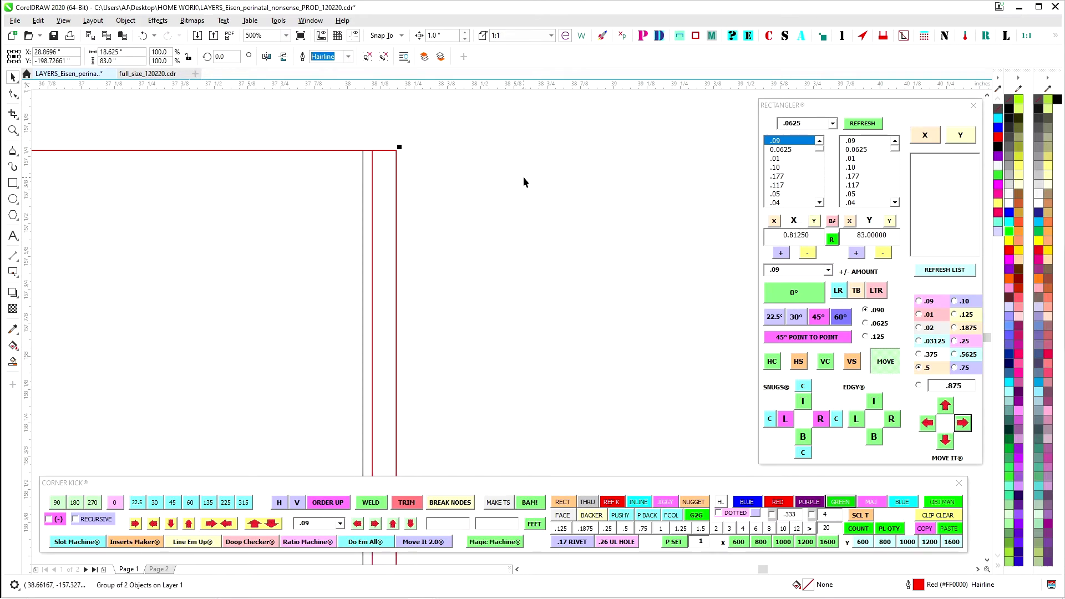
pyautogui.hotkey('ctrl', 'Right')
pyautogui.scroll(-5, 523, 182)
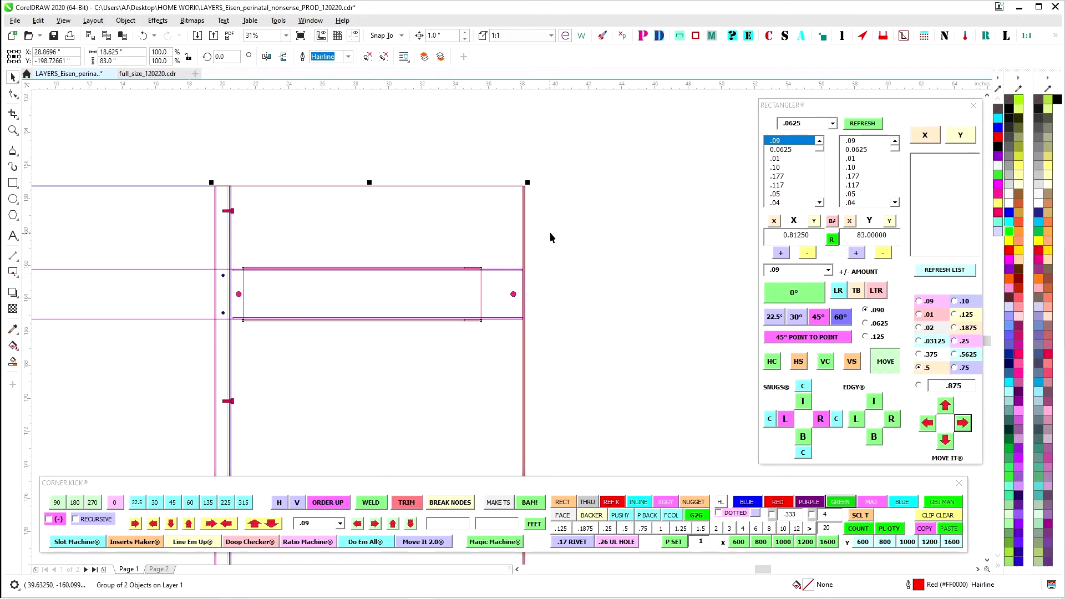
pyautogui.scroll(2, 251, 152)
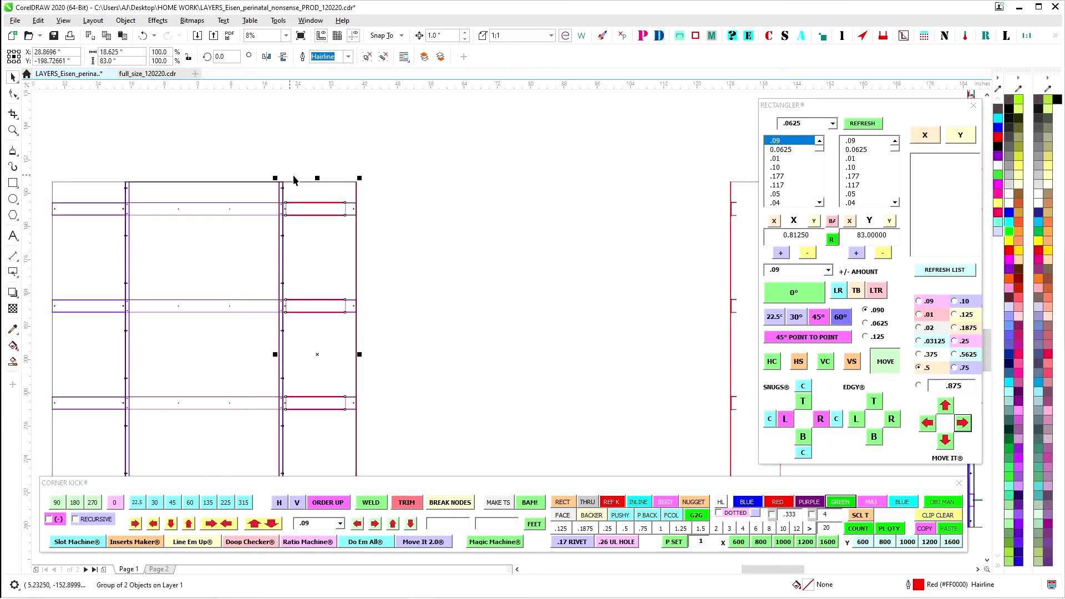
pyautogui.scroll(1, 236, 188)
pyautogui.moveTo(202, 194); pyautogui.dragTo(405, 160)
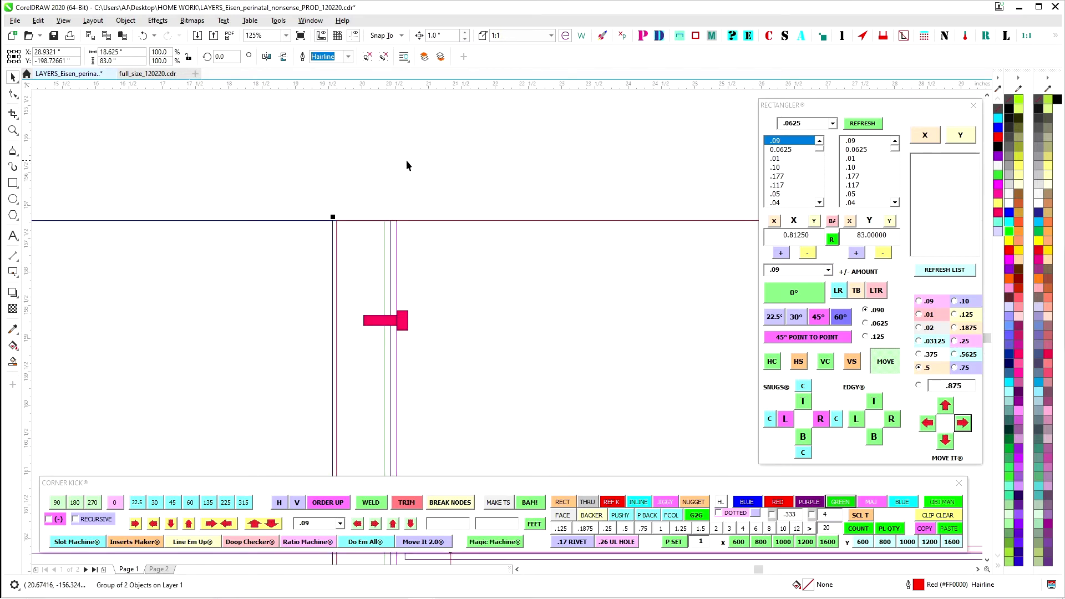
# Nudge the red panel sideways in 0.0625-inch increments in the front elevation, centring it at X 28.8696 inches
pyautogui.hscroll(-1, 344, 198)
pyautogui.scroll(2, 353, 208)
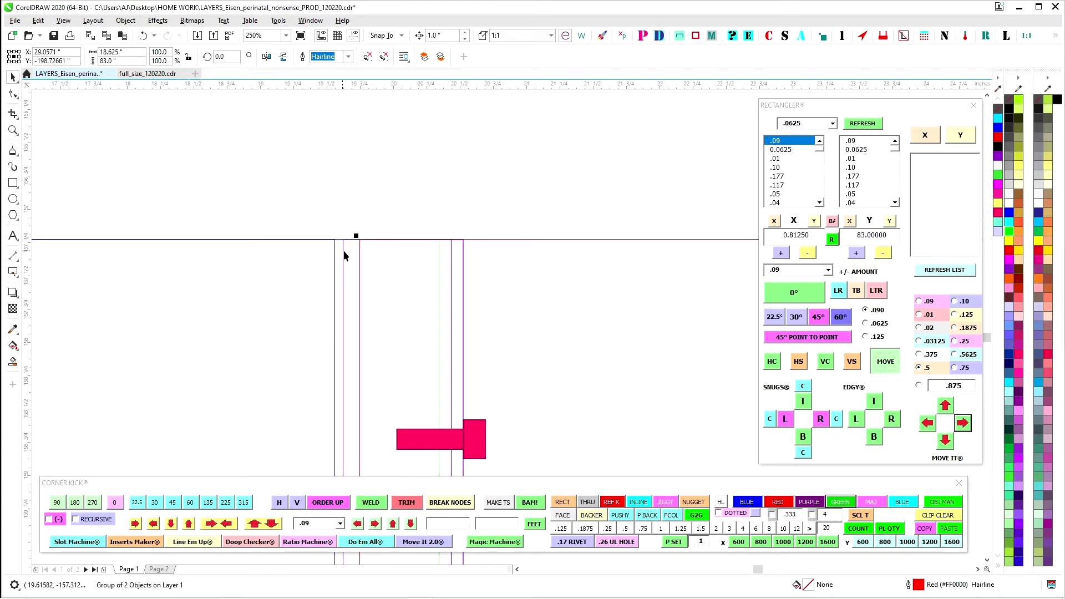
pyautogui.hotkey('ctrl', 'Left')
pyautogui.hotkey('ctrl', 'Left')
pyautogui.hotkey('ctrl', 'Left')
pyautogui.hotkey('ctrl', 'Right')
pyautogui.hotkey('ctrl', 'Right')
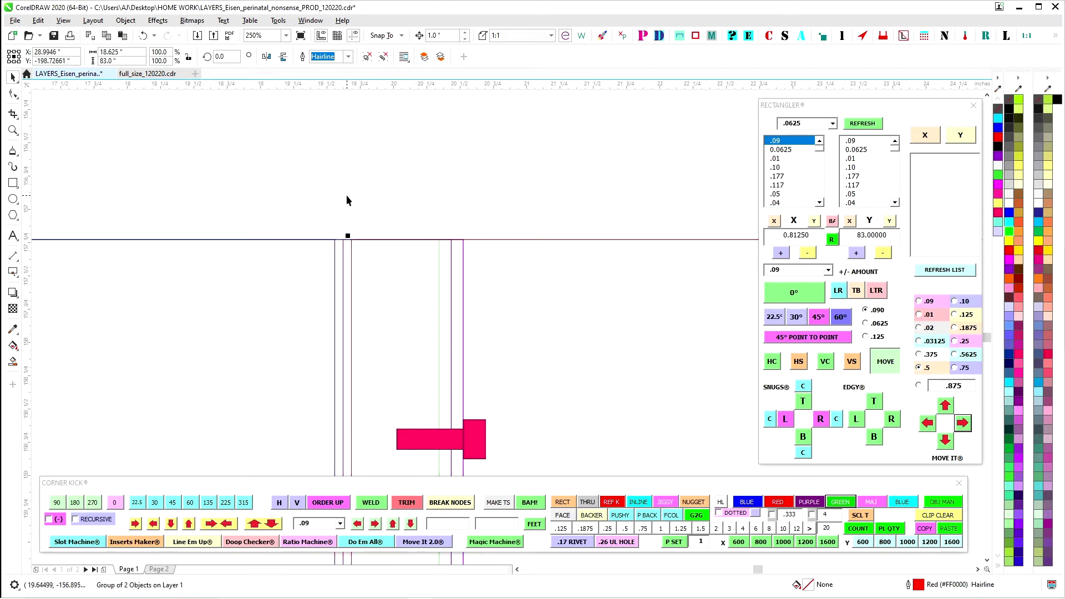
pyautogui.hotkey('ctrl', 'Left')
pyautogui.hotkey('ctrl', 'Left')
pyautogui.scroll(-5, 371, 198)
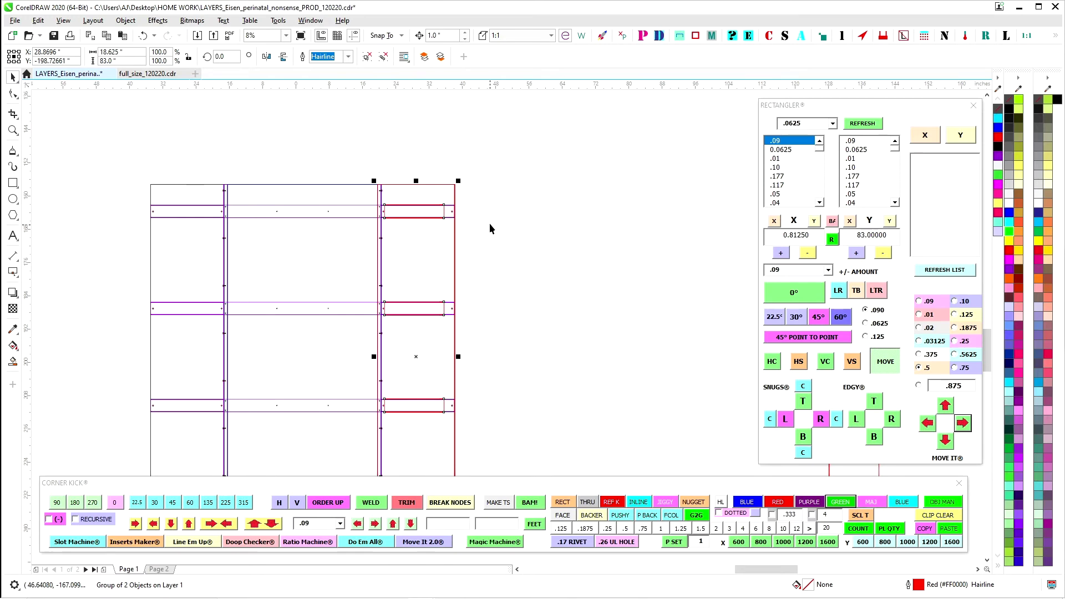
pyautogui.press('Escape')
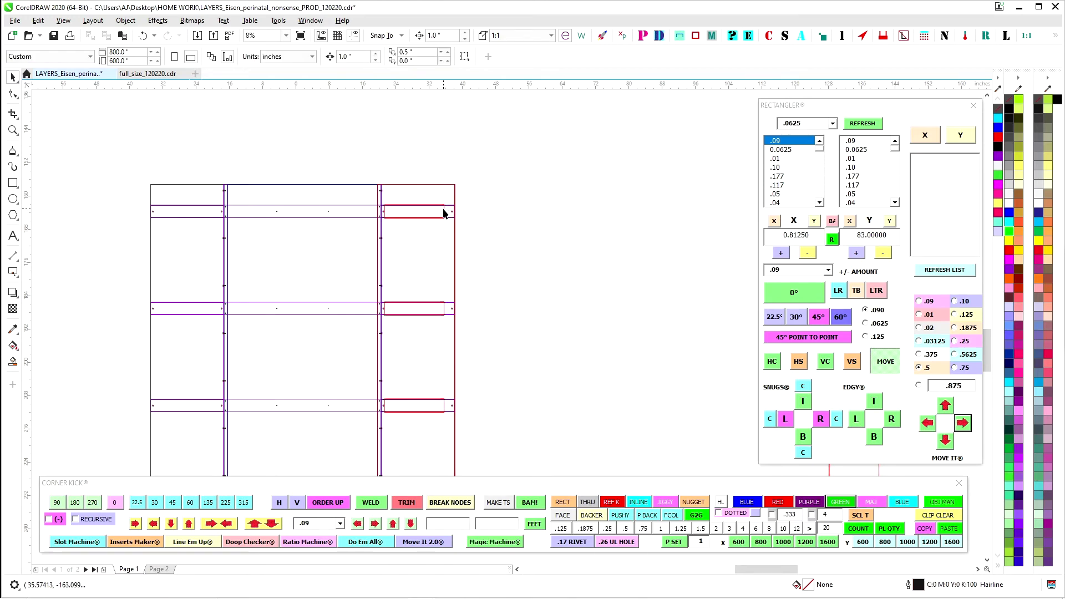
# Move the mirrored red panel from beside the wall into the front elevation, centring it at X -25.7554 inches
pyautogui.scroll(-1, 538, 226)
pyautogui.click(246, 333)
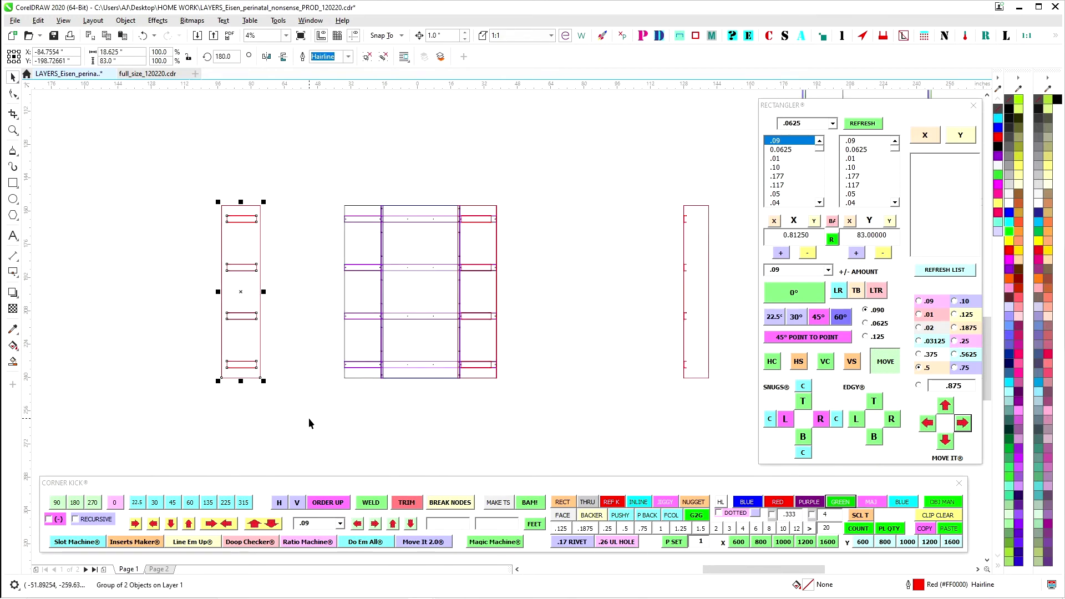
pyautogui.press('Right')
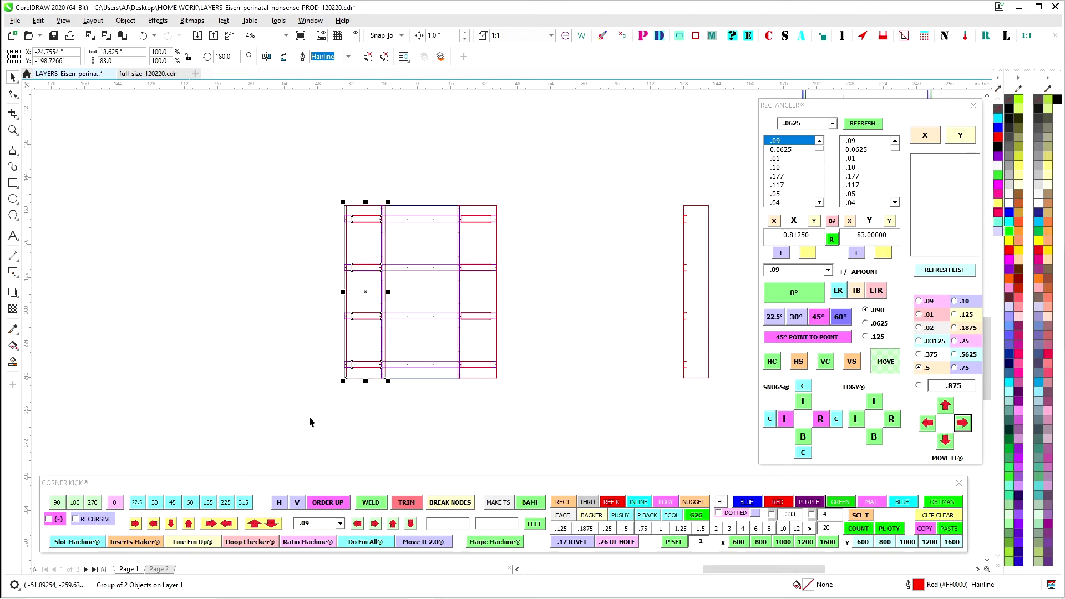
pyautogui.scroll(5, 369, 186)
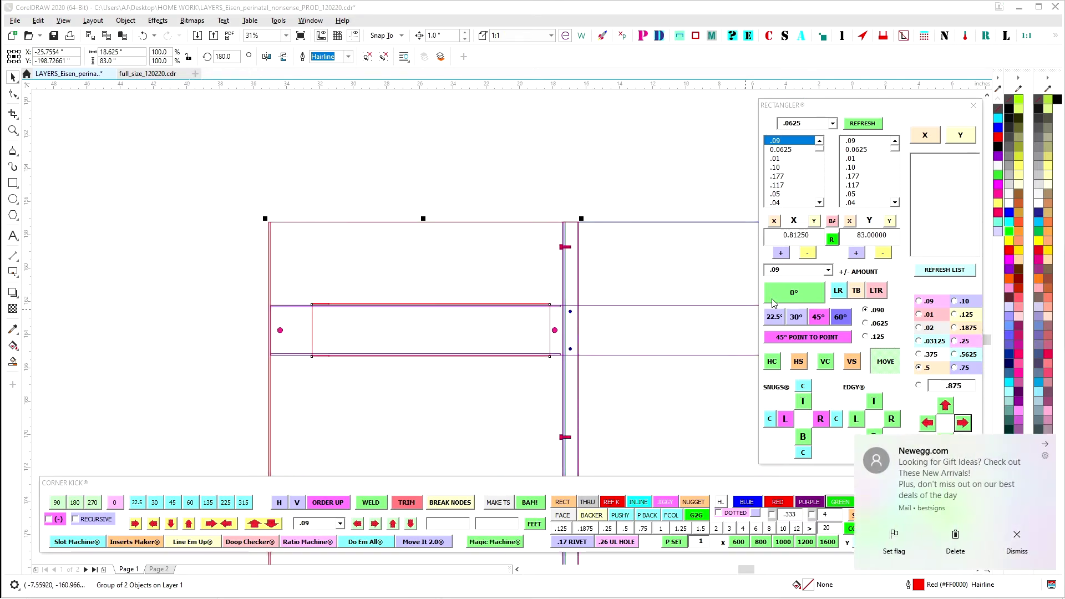
pyautogui.scroll(4, 325, 201)
pyautogui.scroll(-5, 285, 262)
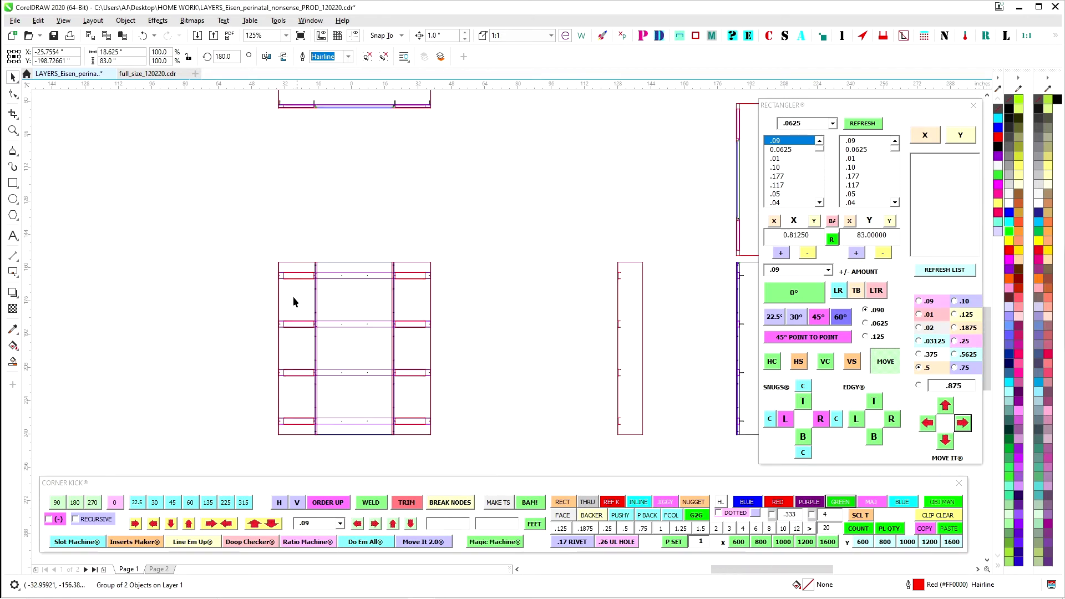
pyautogui.scroll(1, 298, 276)
pyautogui.click(300, 275)
pyautogui.scroll(2, 297, 269)
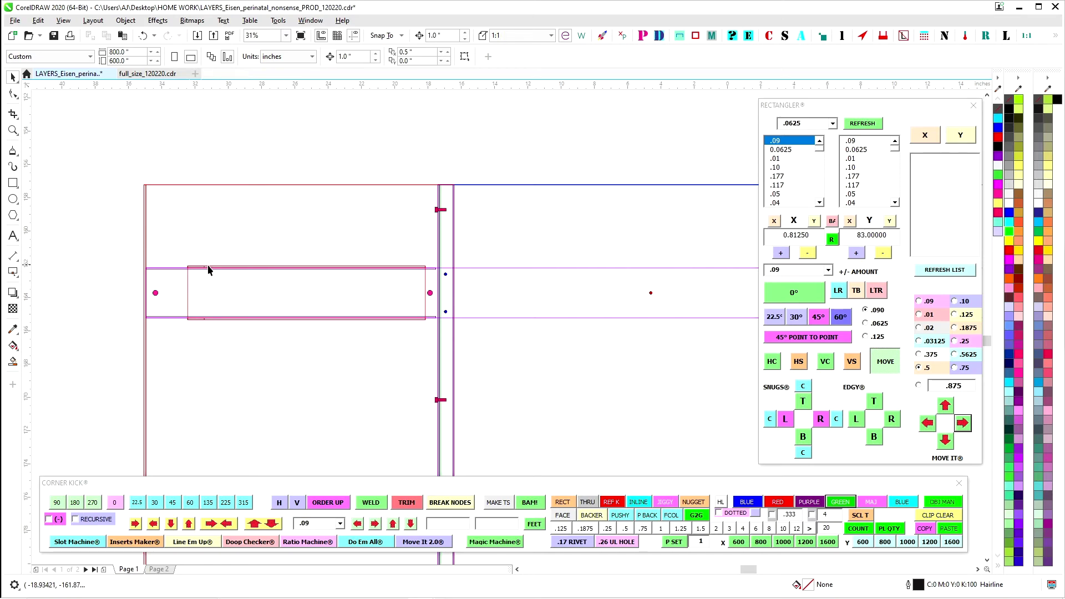
# Move the red panel's side profile onto the wall's side elevation, centring it at X 191.0921 inches
pyautogui.scroll(-2, 178, 280)
pyautogui.scroll(-4, 560, 289)
pyautogui.scroll(2, 235, 297)
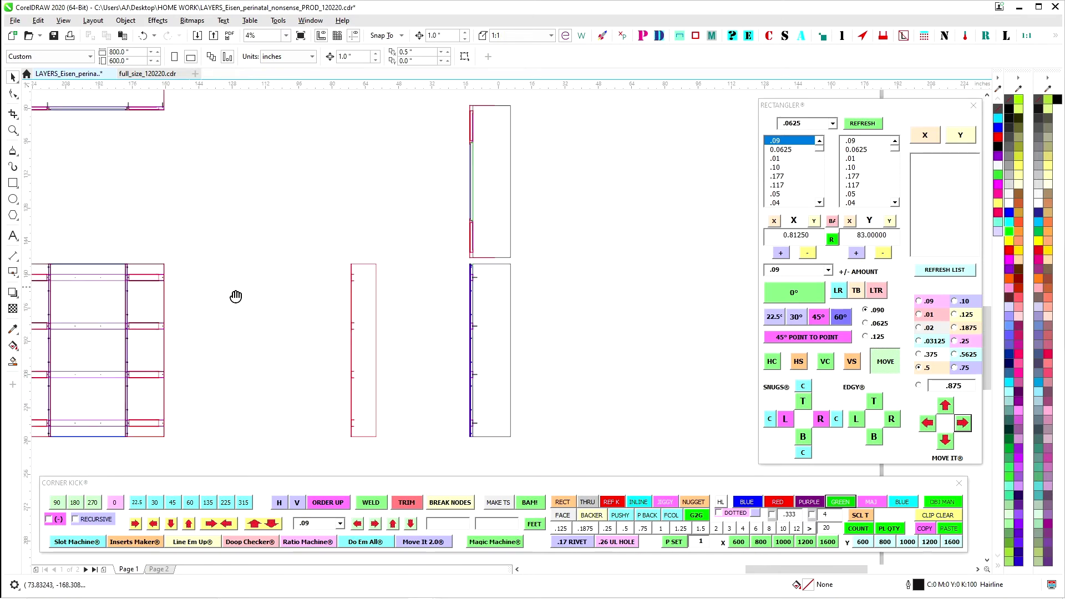
pyautogui.scroll(2, 345, 292)
pyautogui.scroll(2, 312, 207)
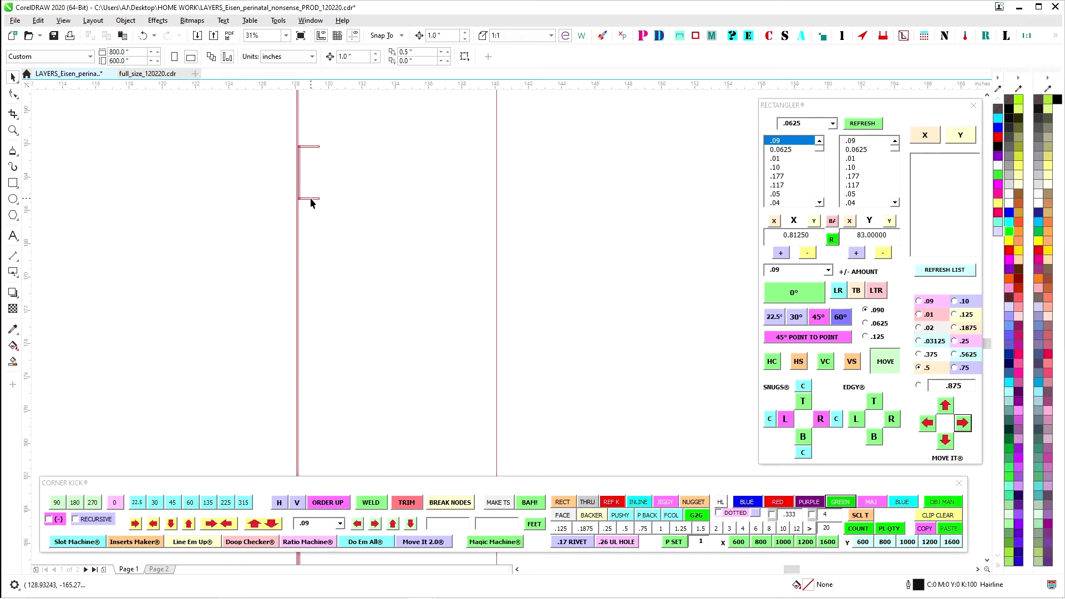
pyautogui.scroll(-3, 311, 202)
pyautogui.click(321, 206)
pyautogui.hotkey('shift', 'Right')
pyautogui.hotkey('shift', 'Right')
pyautogui.hotkey('shift', 'Right')
pyautogui.hotkey('shift', 'Right')
pyautogui.hotkey('shift', 'Right')
pyautogui.hotkey('shift', 'Right')
pyautogui.hotkey('shift', 'Right')
pyautogui.hotkey('shift', 'Right')
pyautogui.hotkey('shift', 'Right')
pyautogui.hotkey('shift', 'Right')
pyautogui.hotkey('shift', 'Right')
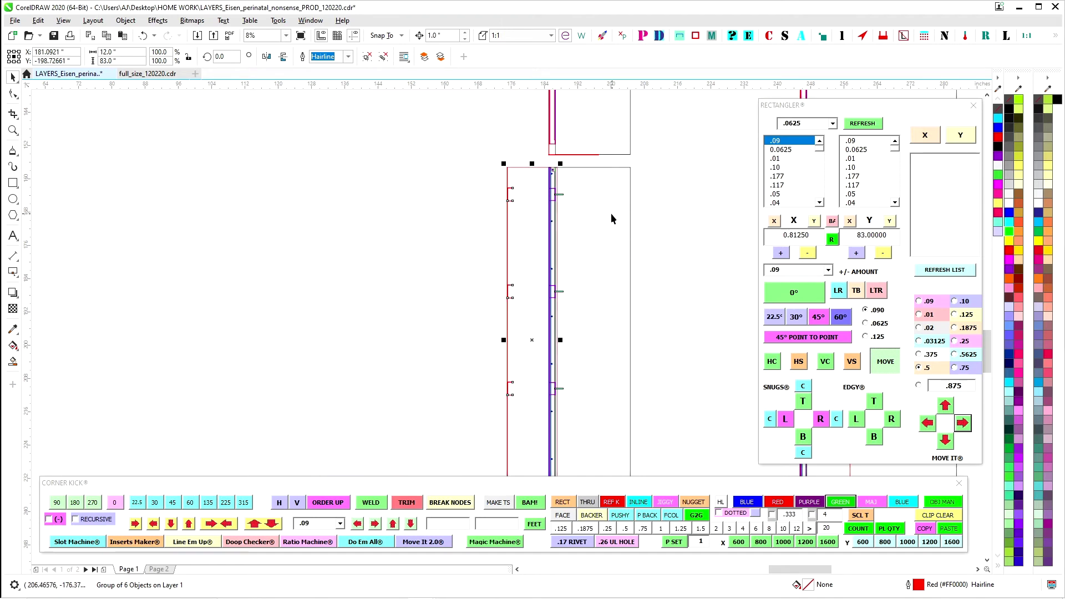
pyautogui.scroll(3, 554, 200)
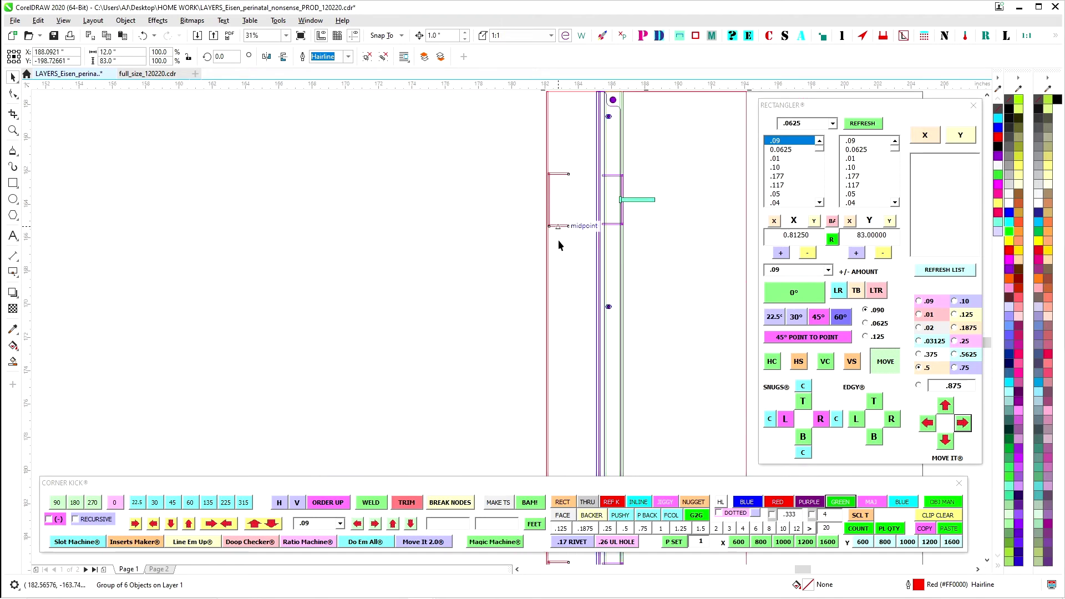
pyautogui.scroll(1, 564, 170)
pyautogui.scroll(2, 613, 182)
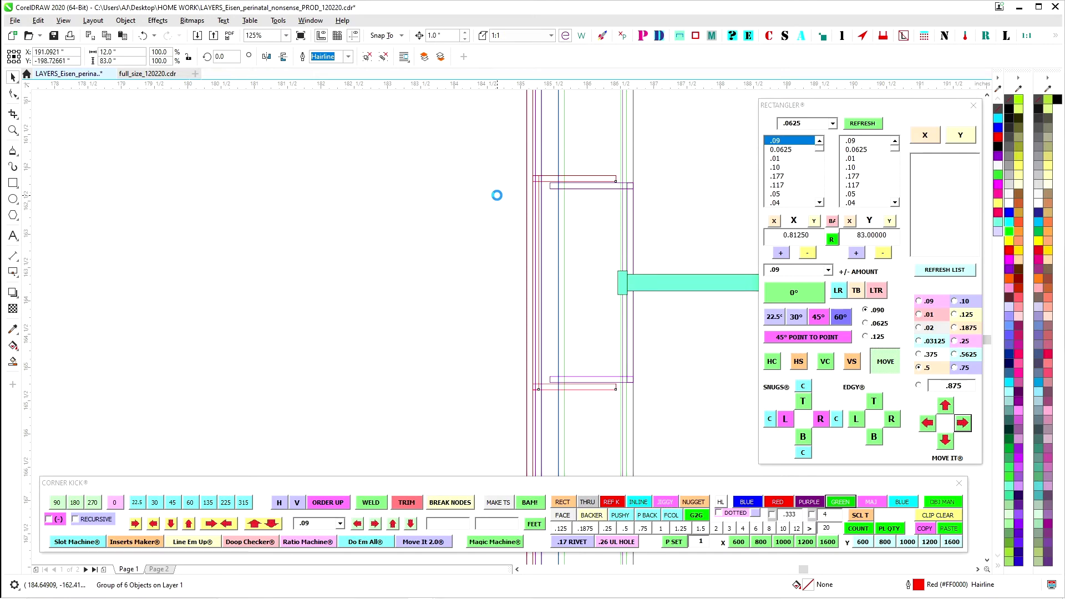
# Shift the red side profile 0.125 inch left in the side elevation and return it to its aligned position
pyautogui.hotkey('ctrl', 'Right')
pyautogui.hotkey('ctrl', 'Left')
pyautogui.hotkey('ctrl', 'Left')
pyautogui.hotkey('ctrl', 'Left')
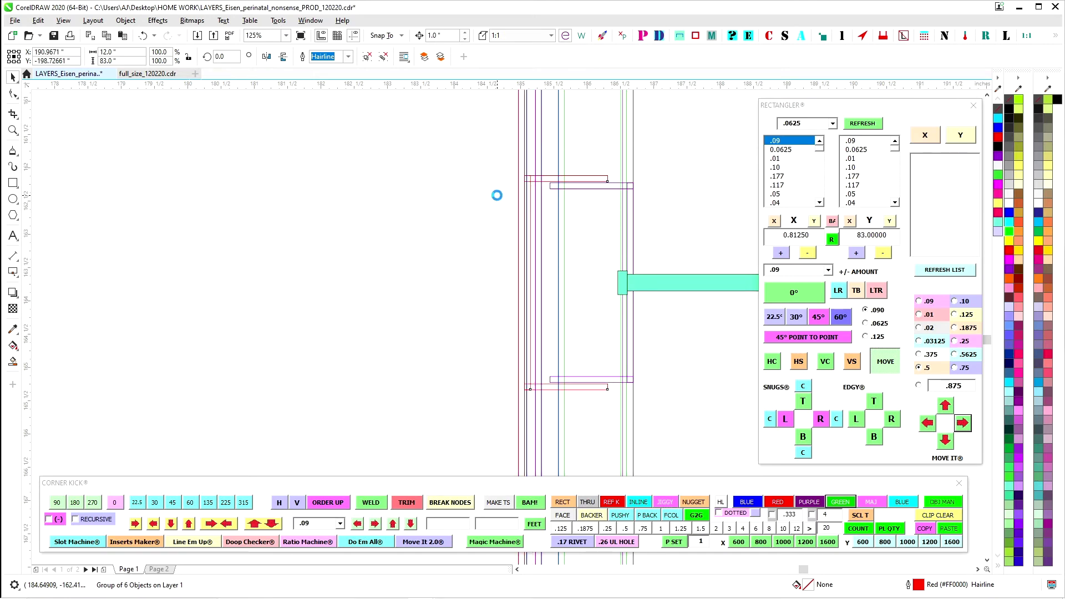
pyautogui.scroll(-4, 419, 302)
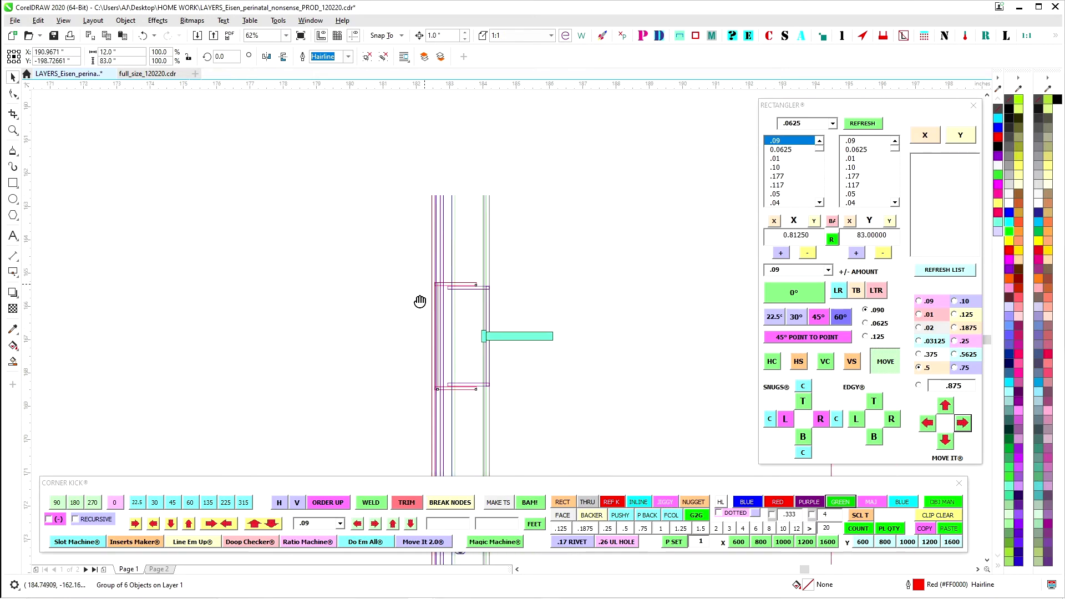
pyautogui.scroll(4, 411, 143)
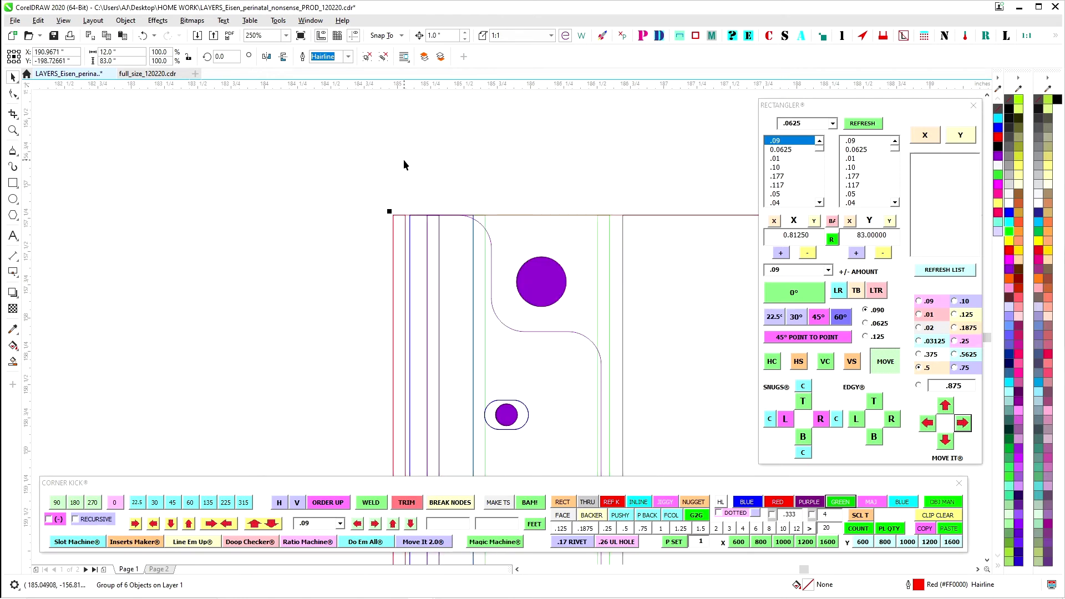
pyautogui.hotkey('ctrl', 'Right')
pyautogui.hotkey('ctrl', 'Right')
pyautogui.click(368, 165)
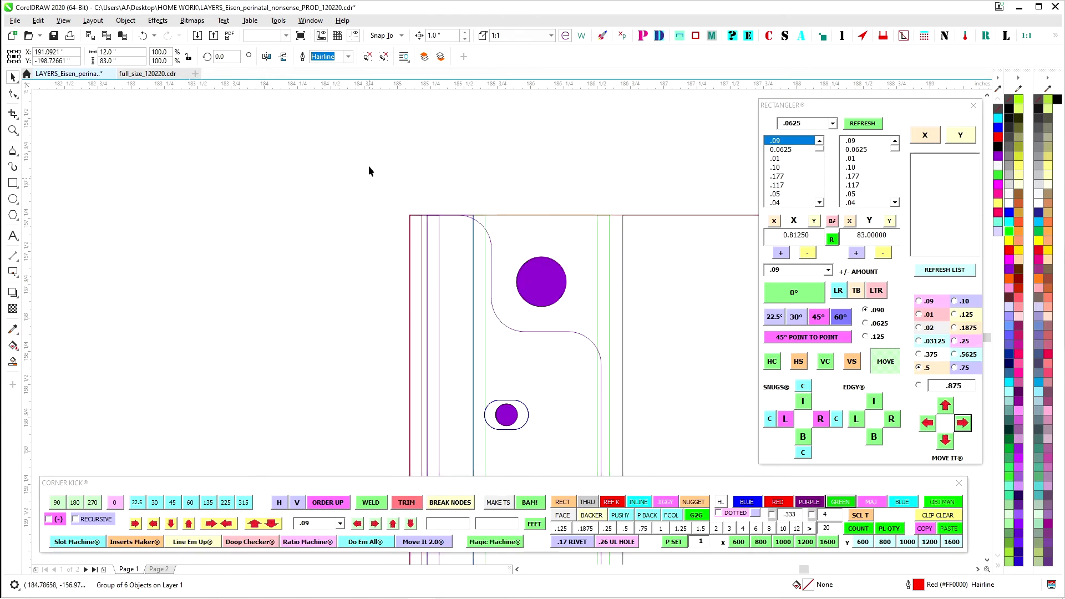
# Examine how the red side profile's brackets fit around the purple brackets and fasteners along the whole side elevation
pyautogui.scroll(-3, 391, 184)
pyautogui.scroll(3, 400, 277)
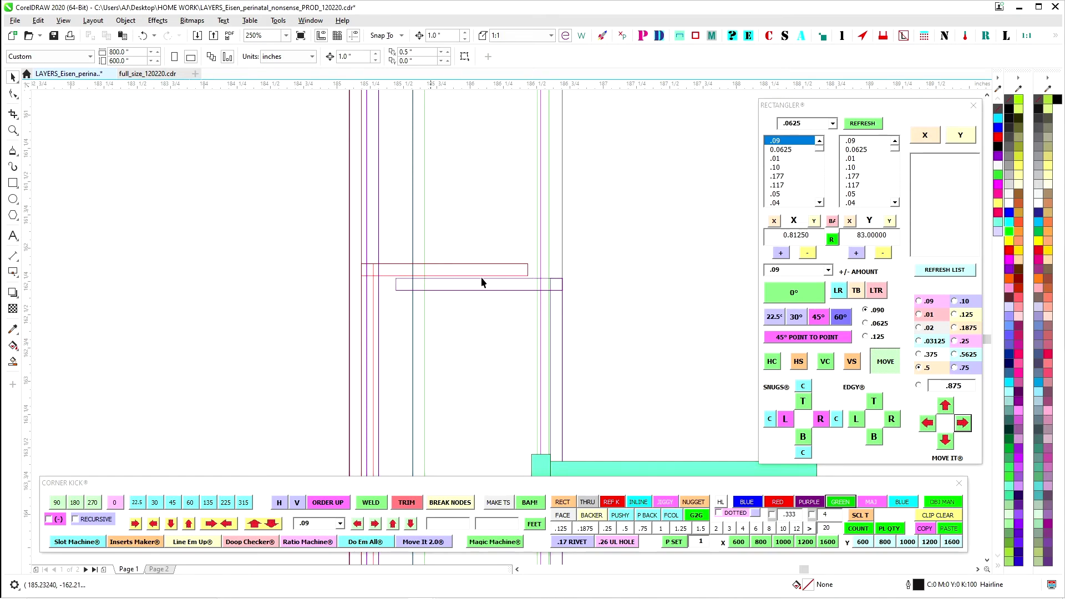
pyautogui.scroll(-3, 429, 281)
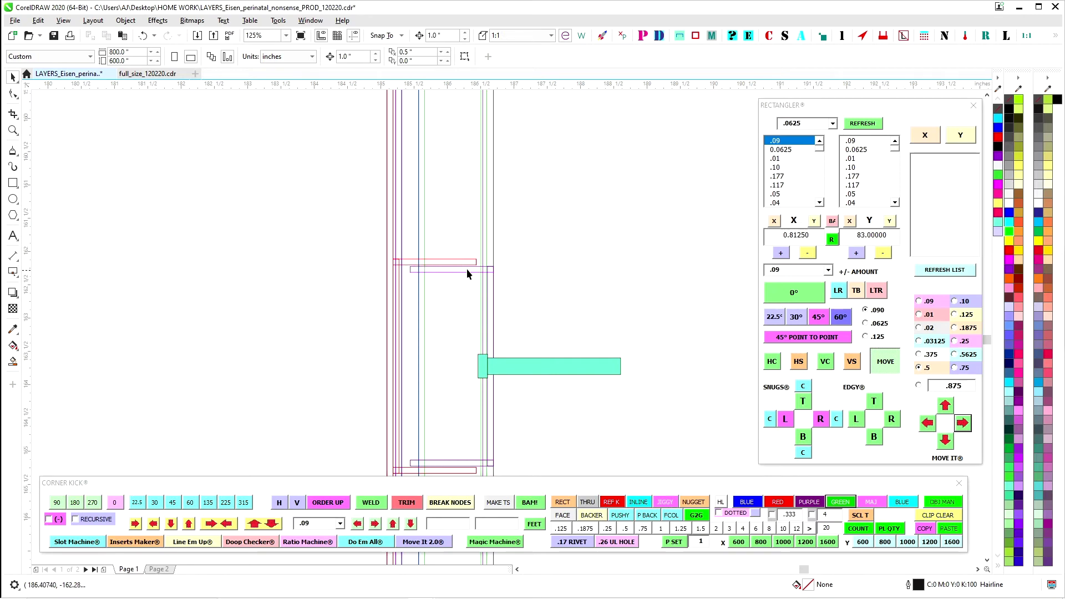
pyautogui.scroll(-6, 455, 309)
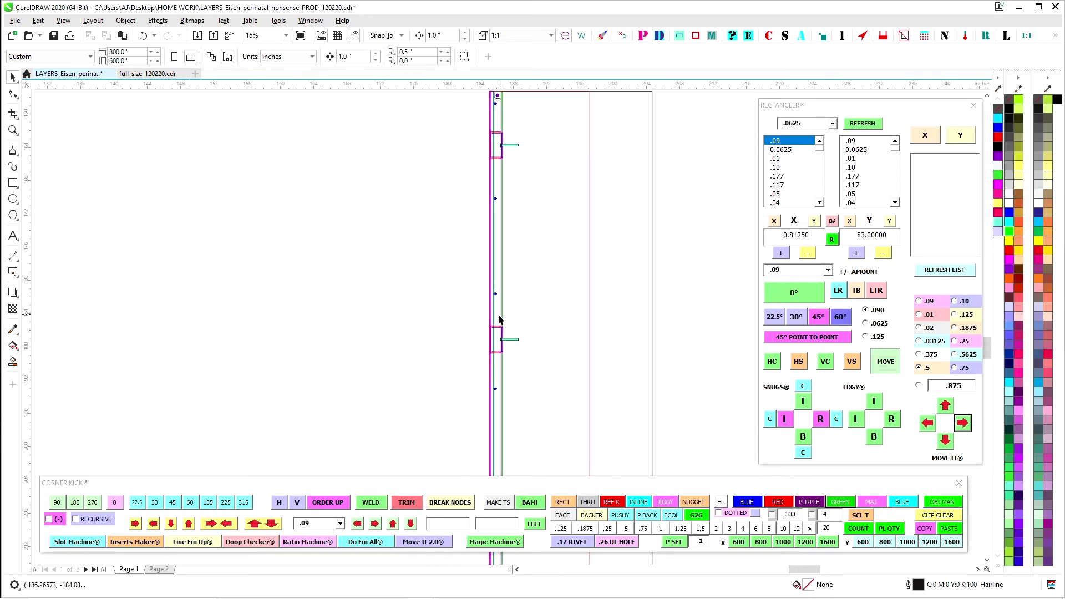
pyautogui.scroll(1, 486, 266)
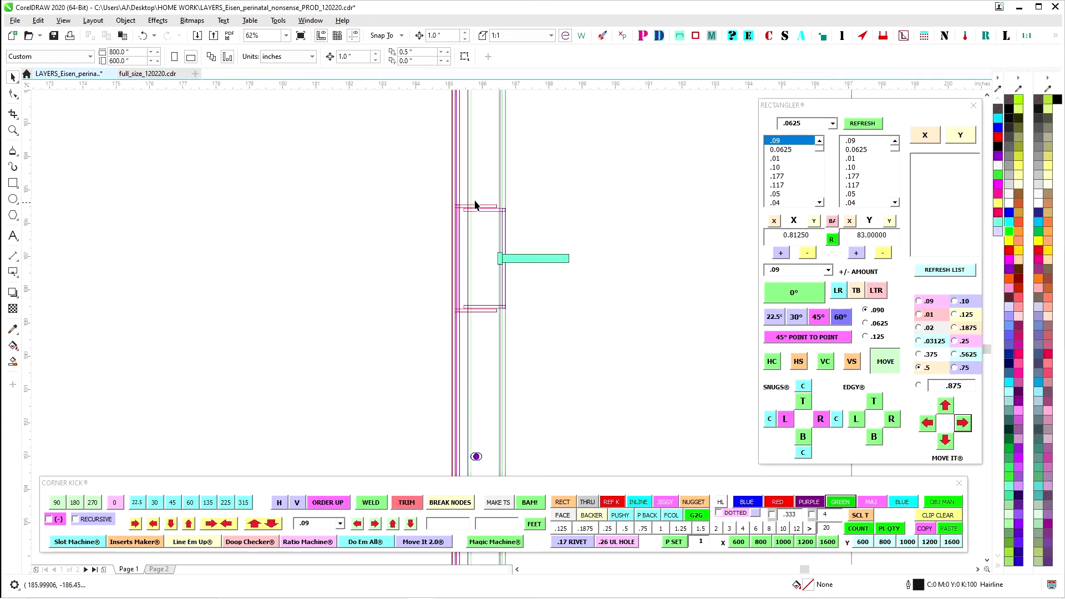
pyautogui.scroll(-1, 481, 267)
pyautogui.scroll(-1, 506, 300)
pyautogui.moveTo(508, 315); pyautogui.dragTo(509, 170)
pyautogui.scroll(2, 491, 320)
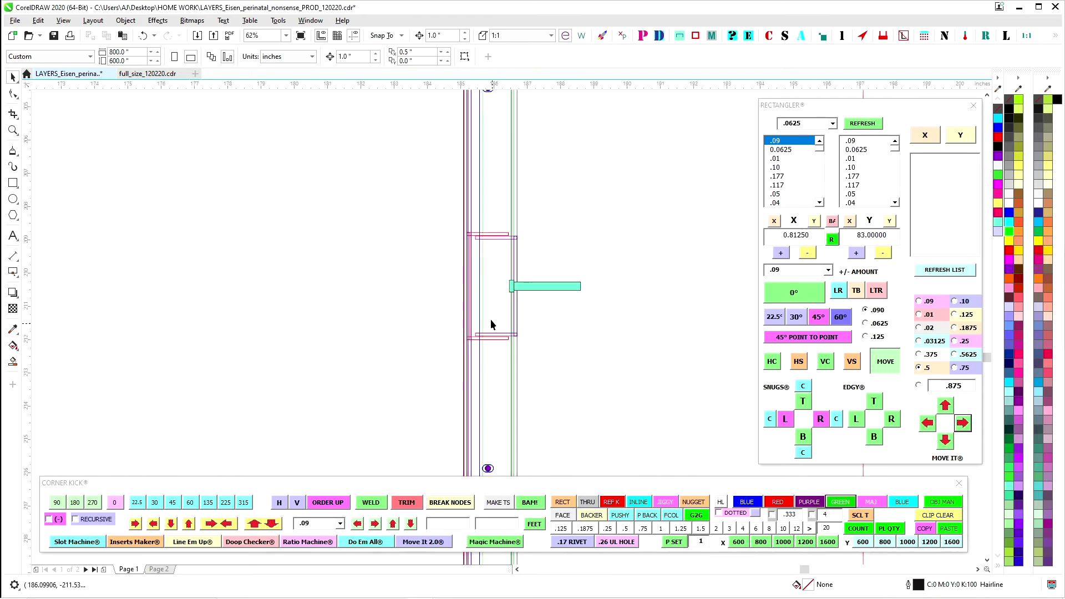
pyautogui.scroll(-3, 491, 275)
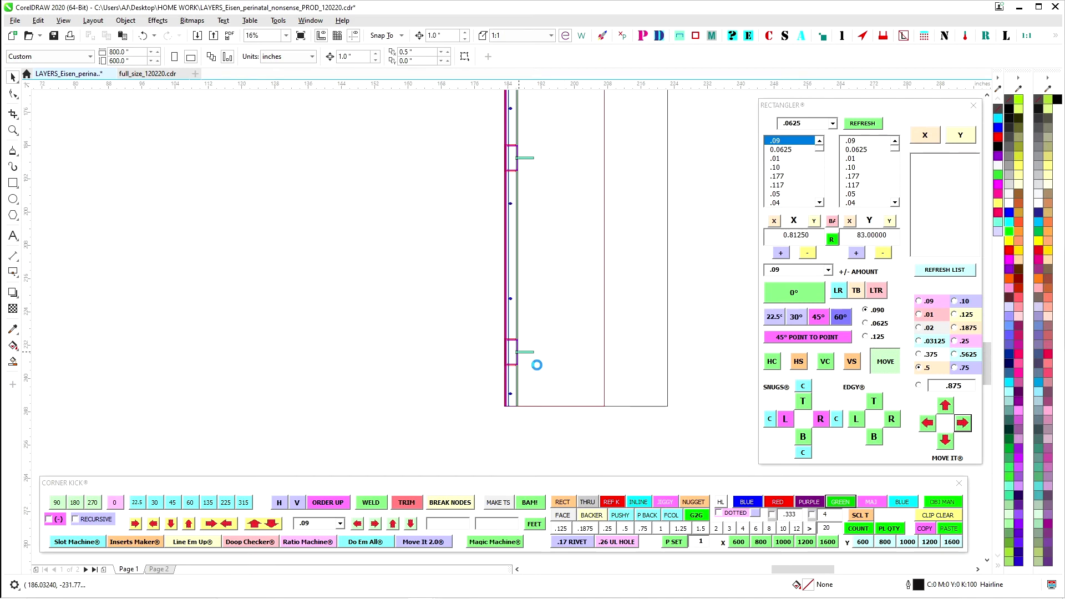
pyautogui.scroll(-1, 554, 257)
pyautogui.scroll(2, 556, 204)
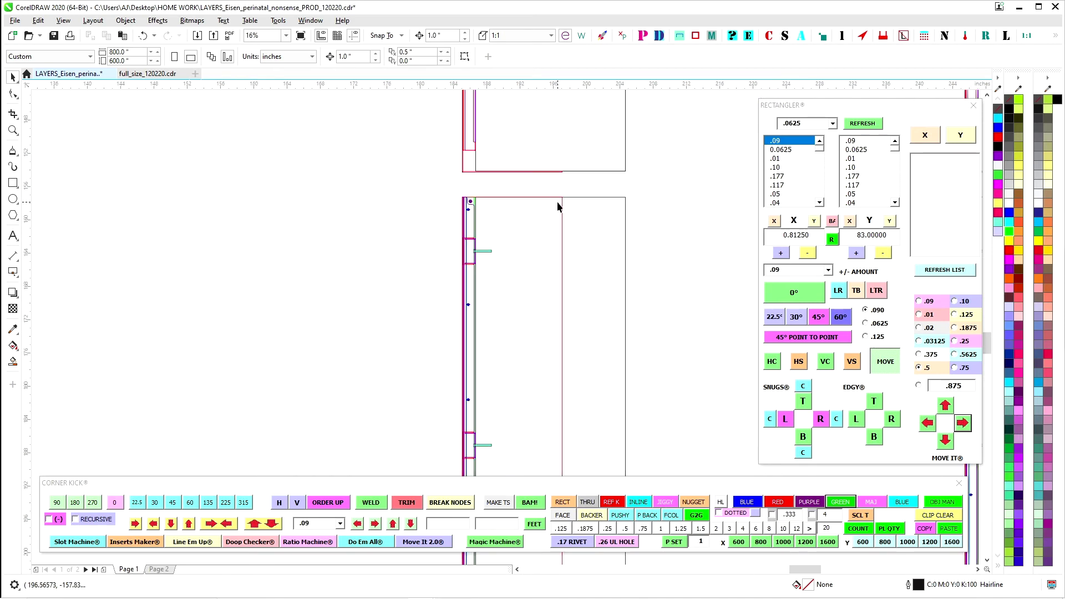
pyautogui.click(563, 203)
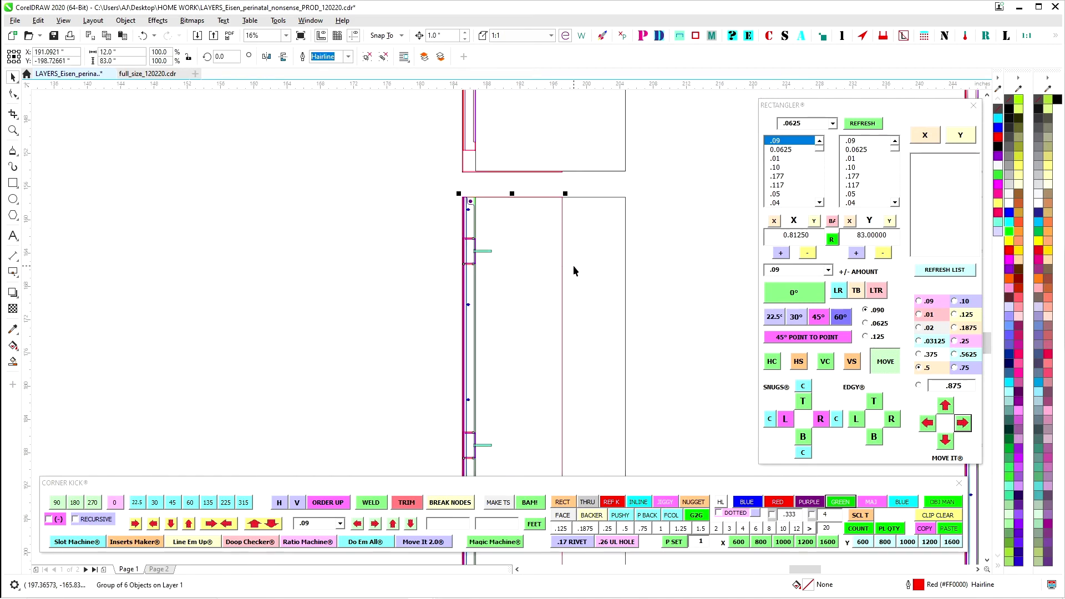
pyautogui.scroll(-1, 573, 265)
# Shift the red panel 0.5 inch down in the plan view and return it to its aligned position
pyautogui.moveTo(479, 294); pyautogui.dragTo(669, 297)
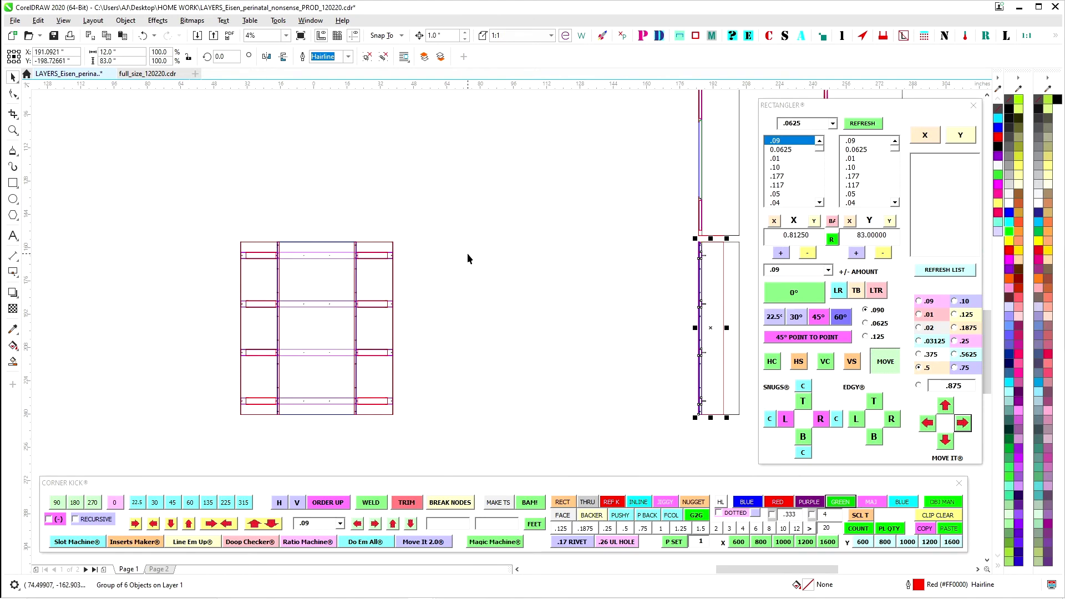
pyautogui.scroll(2, 469, 283)
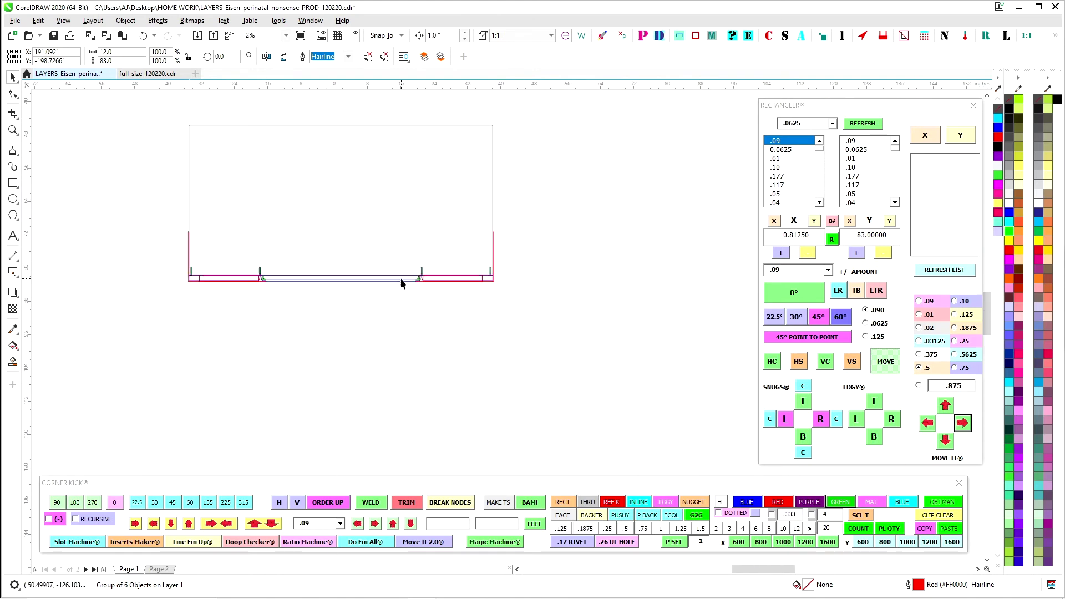
pyautogui.scroll(1, 438, 285)
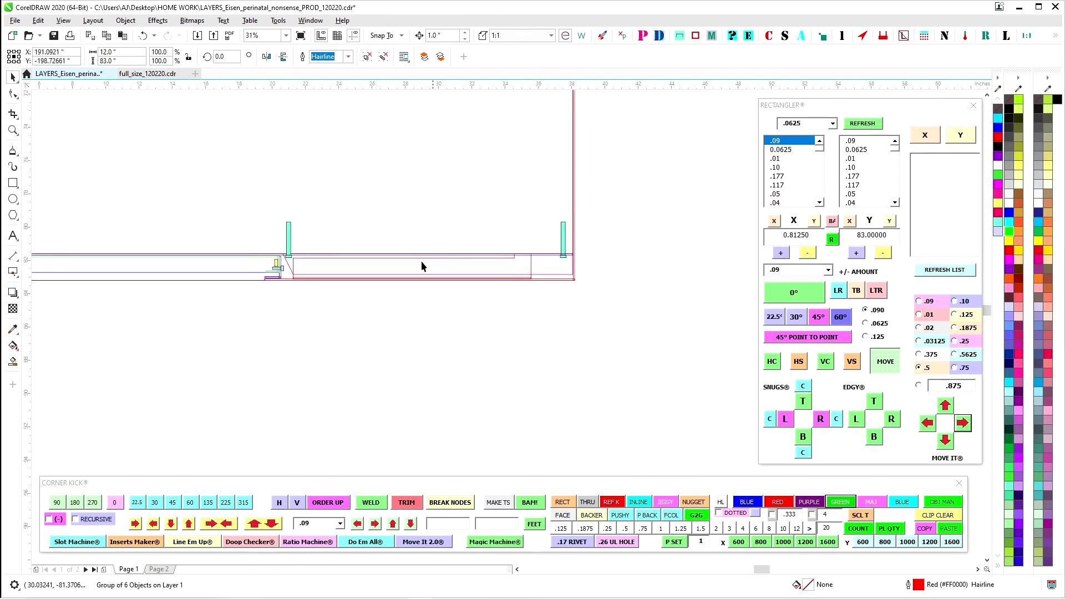
pyautogui.scroll(1, 364, 263)
pyautogui.click(365, 258)
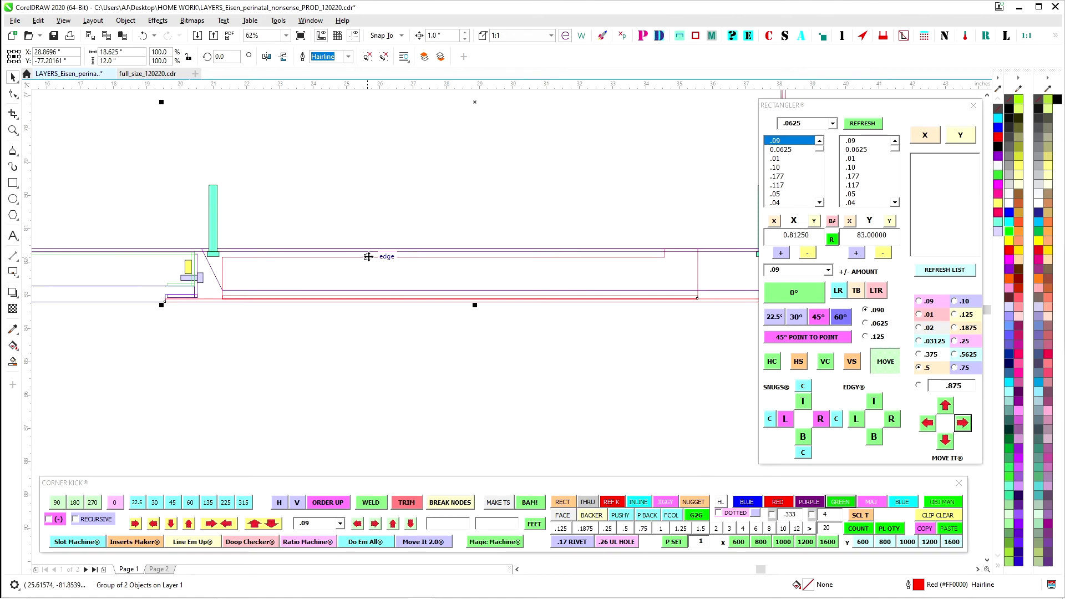
pyautogui.hotkey('ctrl', 'Down')
pyautogui.hotkey('ctrl', 'Down')
pyautogui.hotkey('ctrl', 'Down')
pyautogui.hotkey('ctrl', 'Down')
pyautogui.hotkey('ctrl', 'Down')
pyautogui.hotkey('ctrl', 'Down')
pyautogui.hotkey('ctrl', 'Down')
pyautogui.hotkey('ctrl', 'Down')
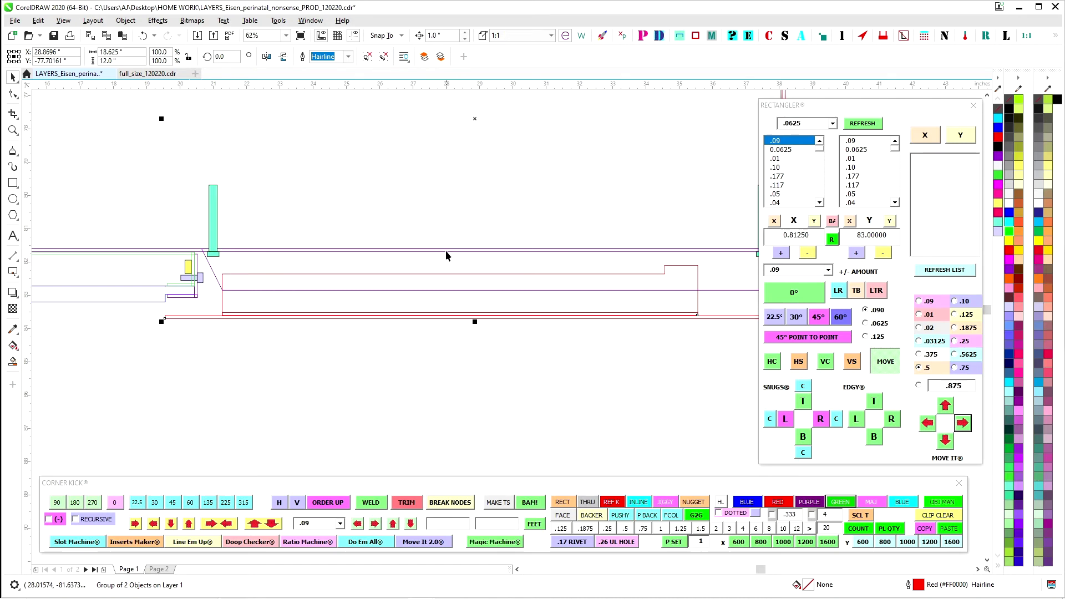
pyautogui.press('Up')
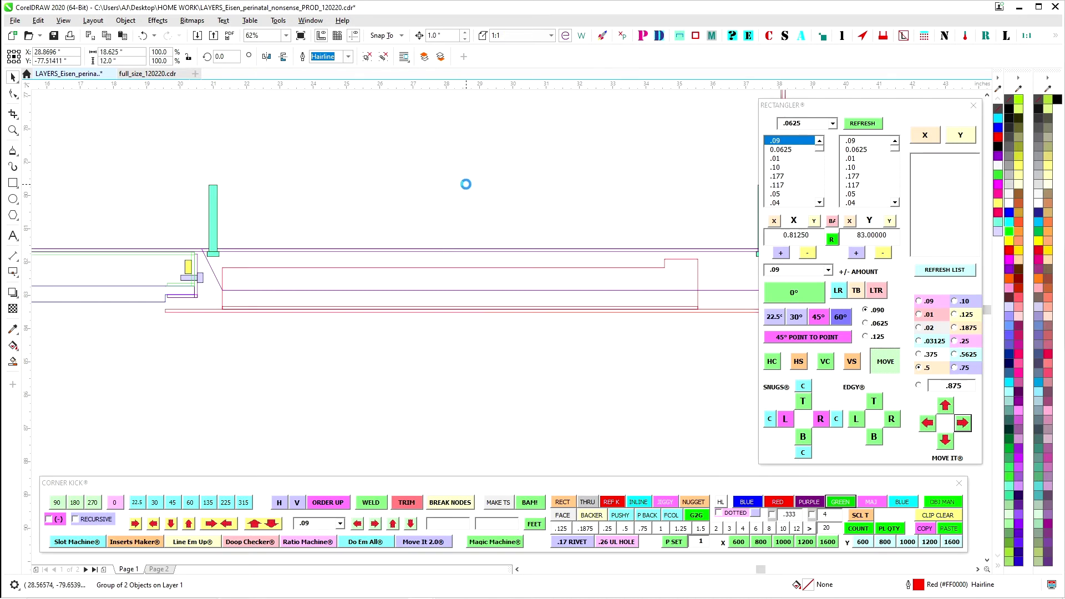
pyautogui.scroll(3, 193, 343)
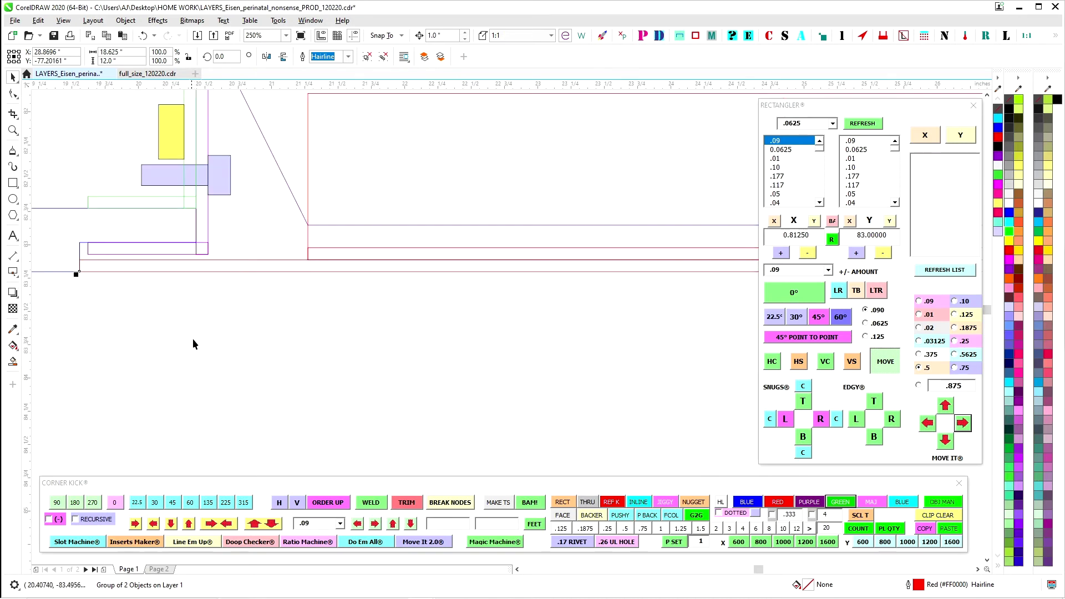
pyautogui.click(138, 252)
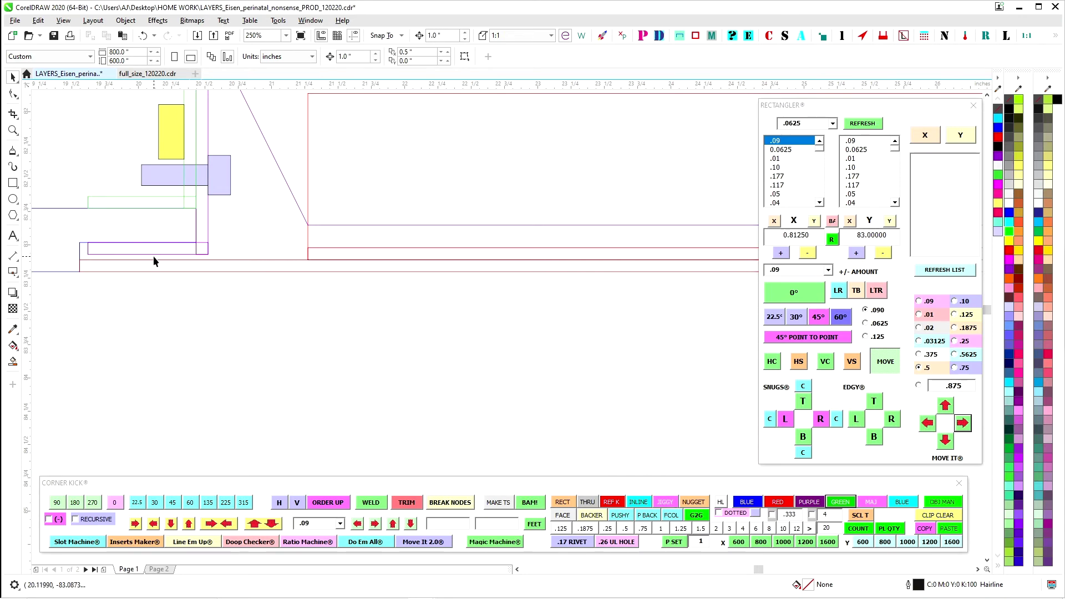
pyautogui.scroll(-3, 153, 255)
pyautogui.scroll(2, 670, 210)
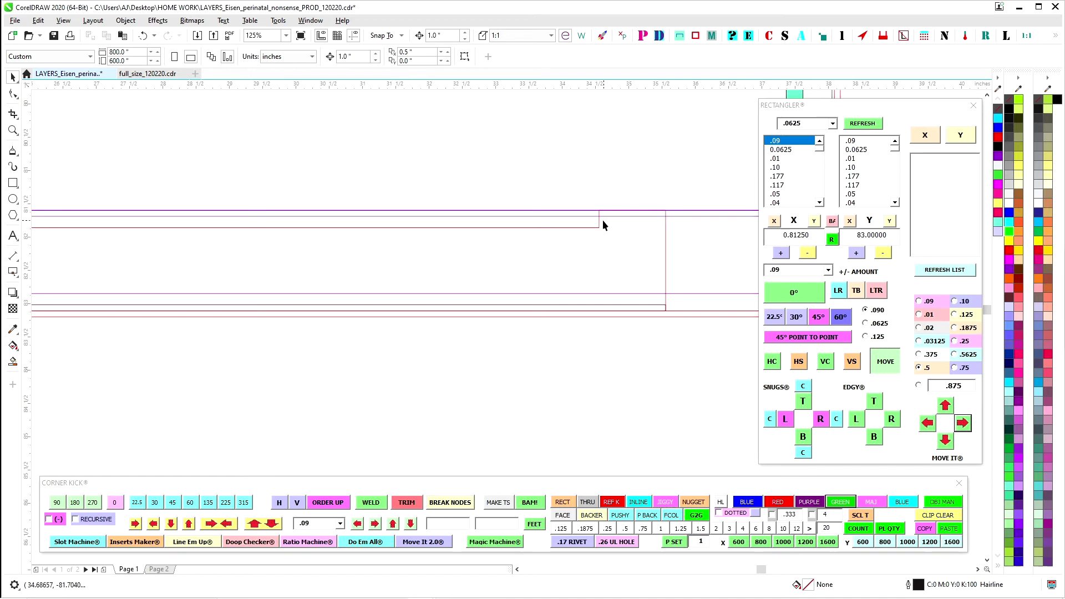
# Place the red panel's rotation centre on the upper corner of its notch in the plan view
pyautogui.scroll(-2, 666, 250)
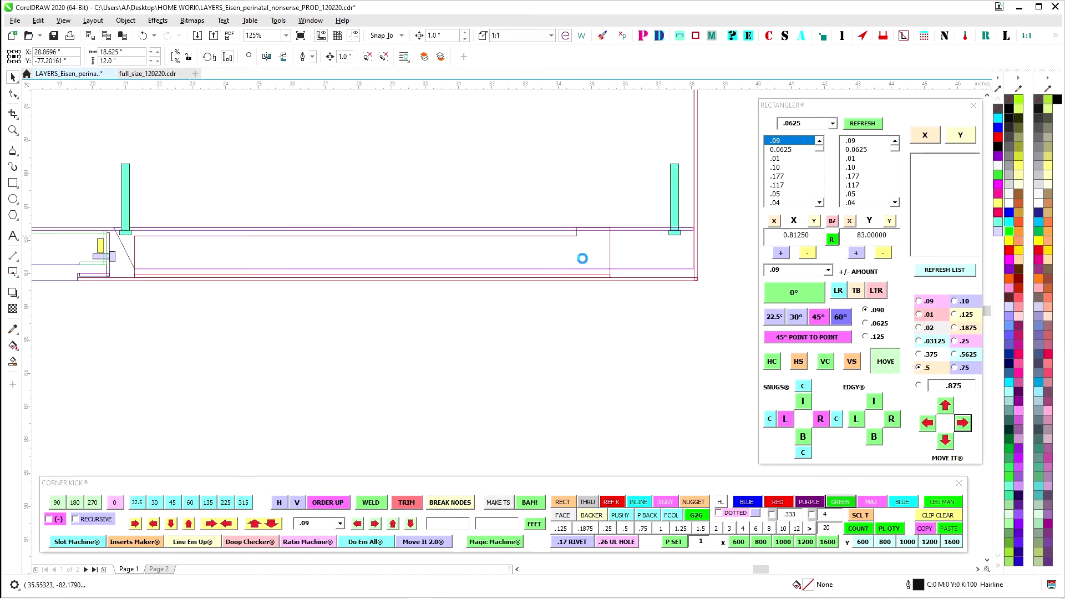
pyautogui.click(599, 262)
pyautogui.click(607, 260)
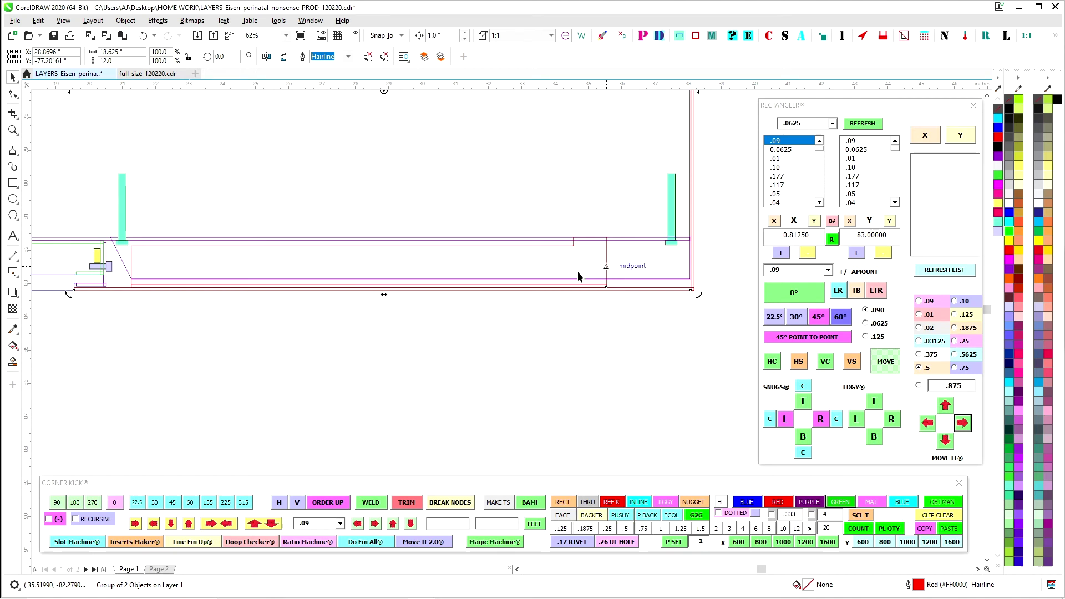
pyautogui.scroll(2, 540, 236)
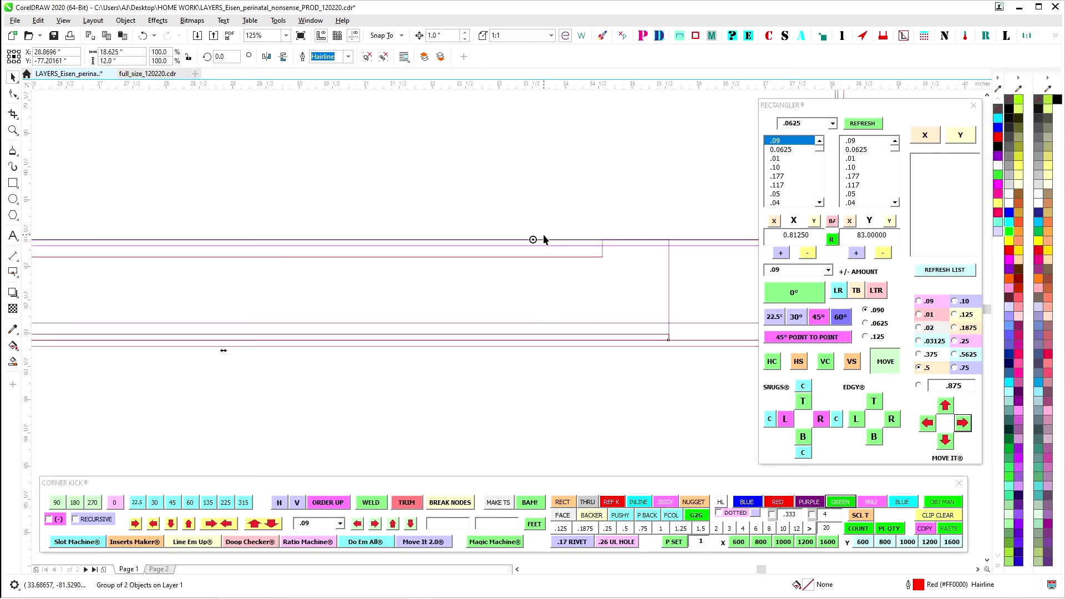
pyautogui.moveTo(573, 263)
pyautogui.mouseDown()
pyautogui.moveTo(642, 237)
pyautogui.moveTo(602, 239)
pyautogui.mouseUp()
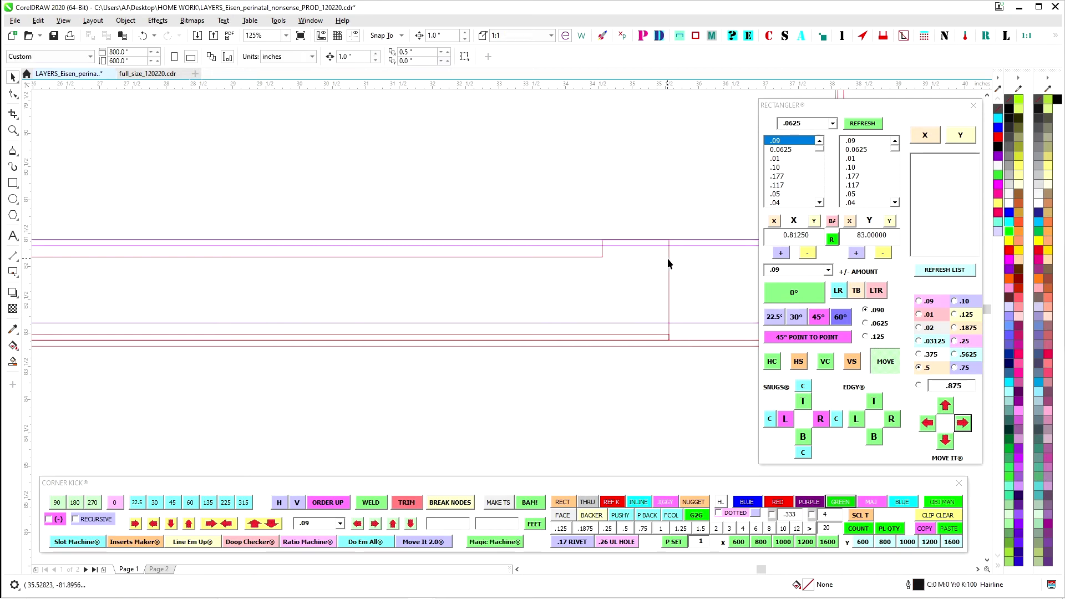
# Tilt the red panel about 2.2° around its notch corner, and rotate it back close to level
pyautogui.click(611, 257)
pyautogui.scroll(-2, 612, 258)
pyautogui.scroll(1, 383, 260)
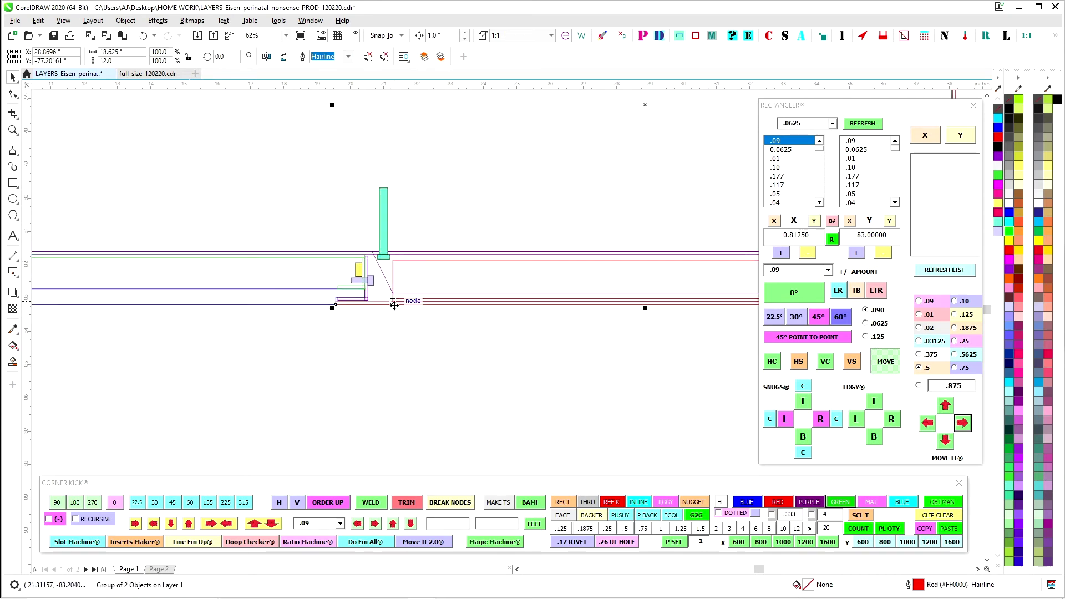
pyautogui.click(393, 303)
pyautogui.moveTo(332, 309); pyautogui.dragTo(390, 365)
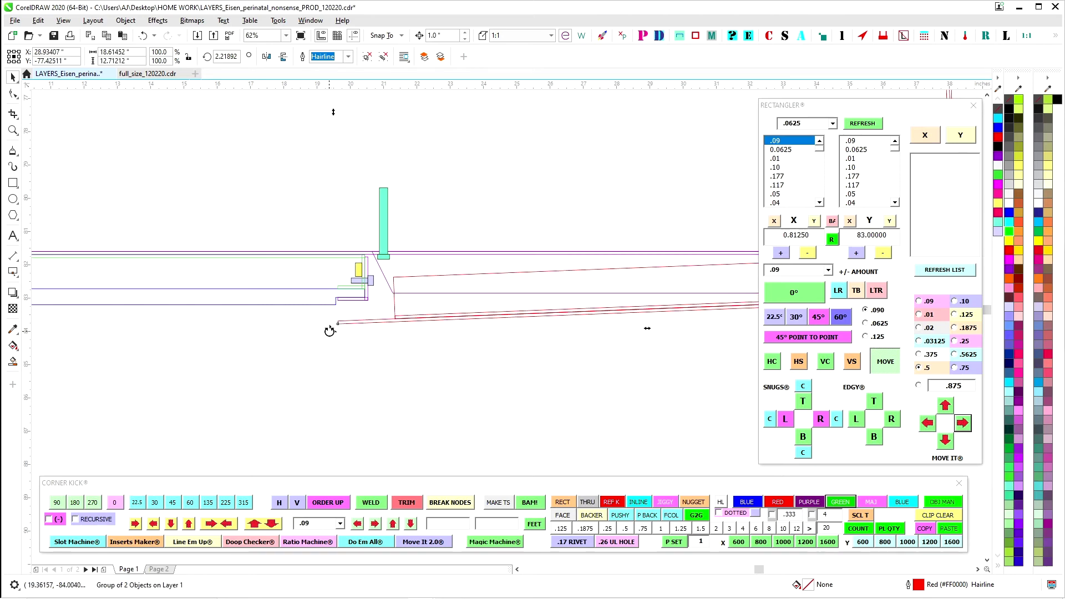
pyautogui.moveTo(331, 330); pyautogui.dragTo(348, 307)
# Examine how the slightly tilted red panel fits the purple bracket and wall outlines along the plan view
pyautogui.scroll(2, 324, 313)
pyautogui.scroll(-1, 594, 385)
pyautogui.moveTo(595, 385); pyautogui.dragTo(38, 350)
pyautogui.scroll(2, 548, 254)
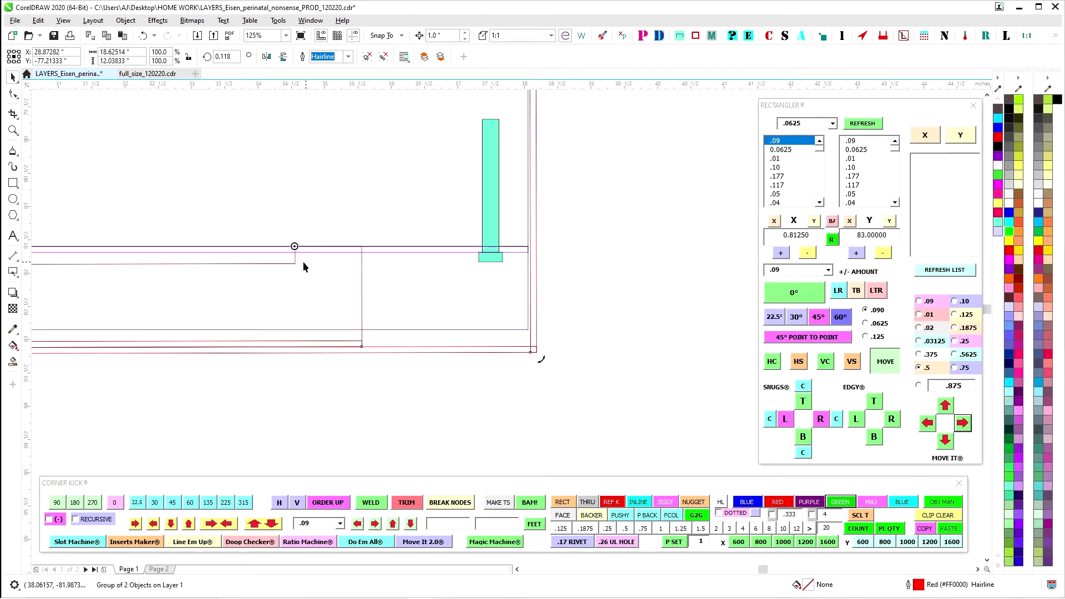
pyautogui.scroll(2, 295, 246)
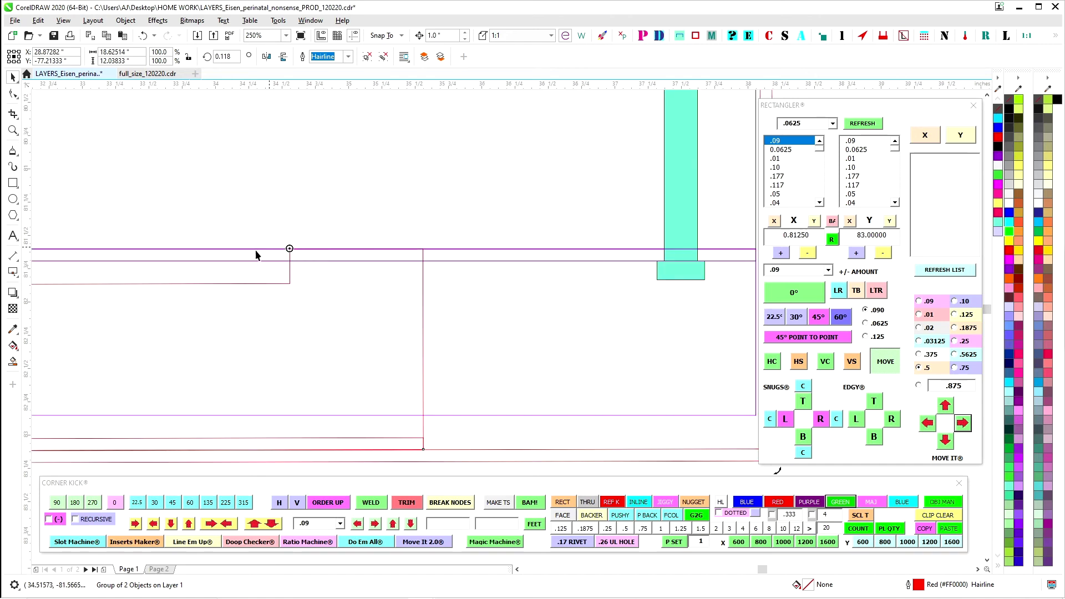
pyautogui.scroll(-2, 511, 281)
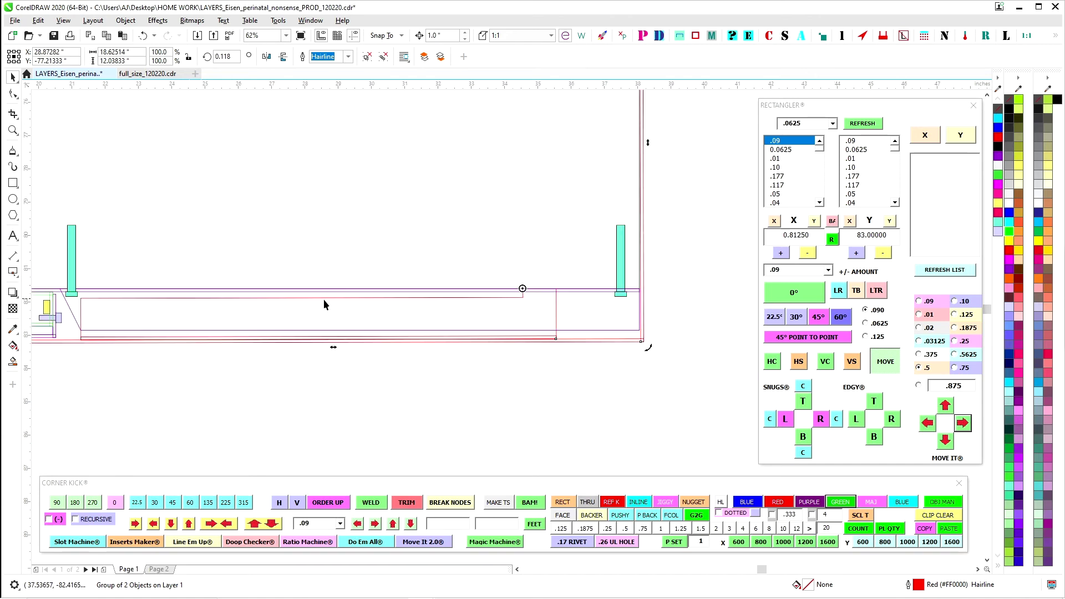
pyautogui.moveTo(57, 324); pyautogui.dragTo(247, 348)
pyautogui.scroll(-1, 291, 352)
pyautogui.moveTo(642, 366); pyautogui.dragTo(505, 358)
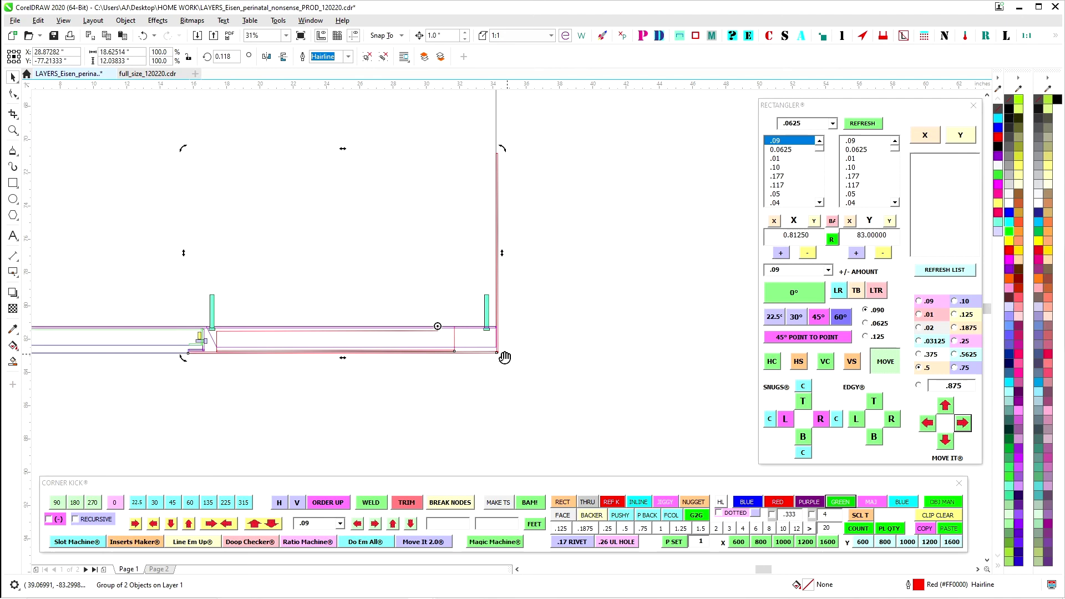
pyautogui.scroll(2, 473, 336)
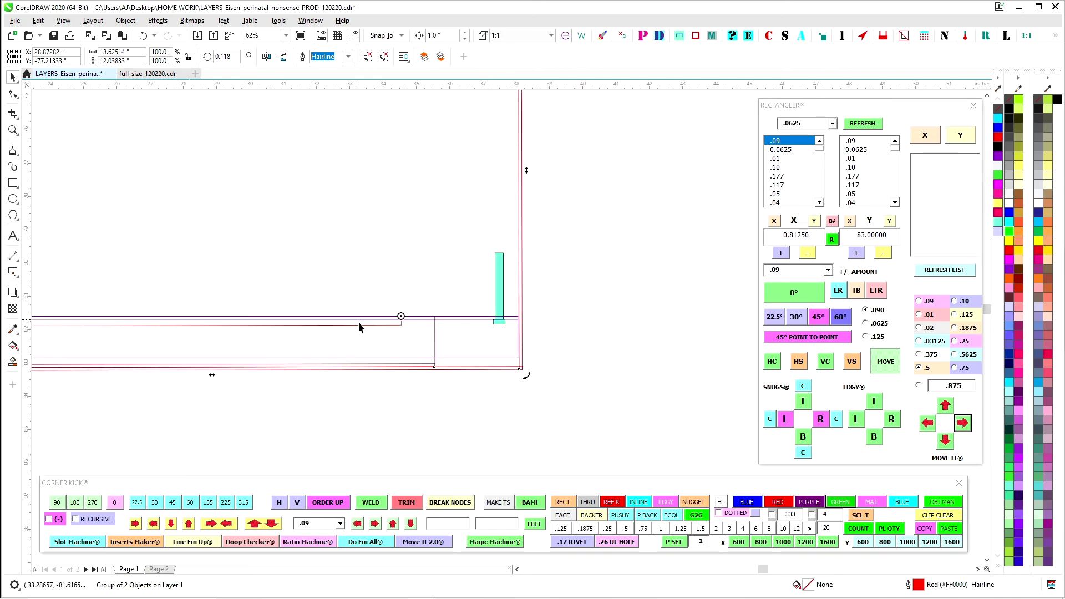
# Try to shift the tilted red panel 0.25 inch up and 0.0625 inch to the right in the plan view
pyautogui.click(524, 362)
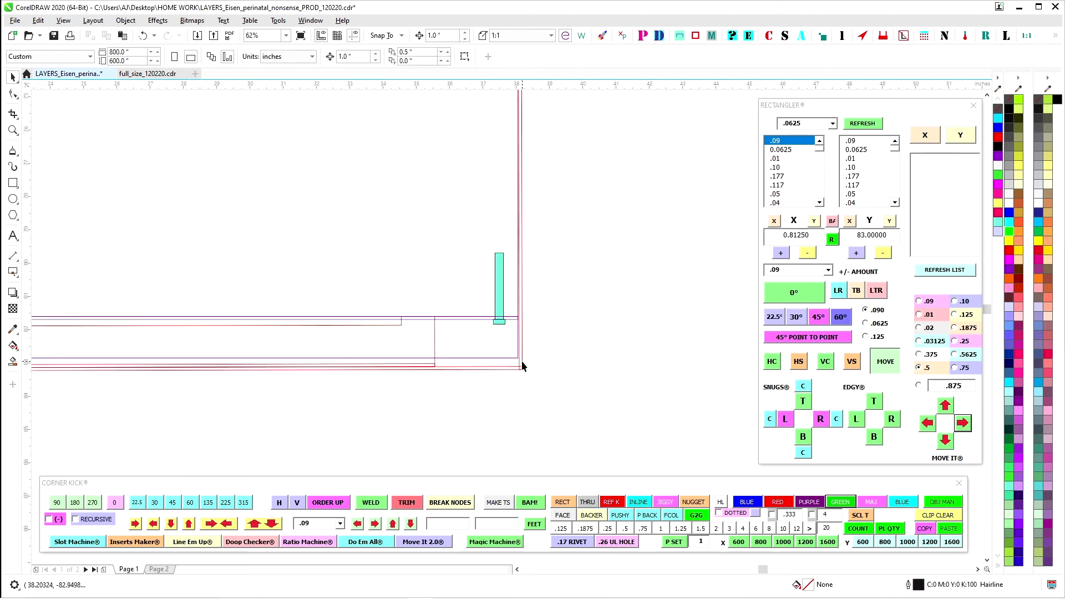
pyautogui.click(529, 378)
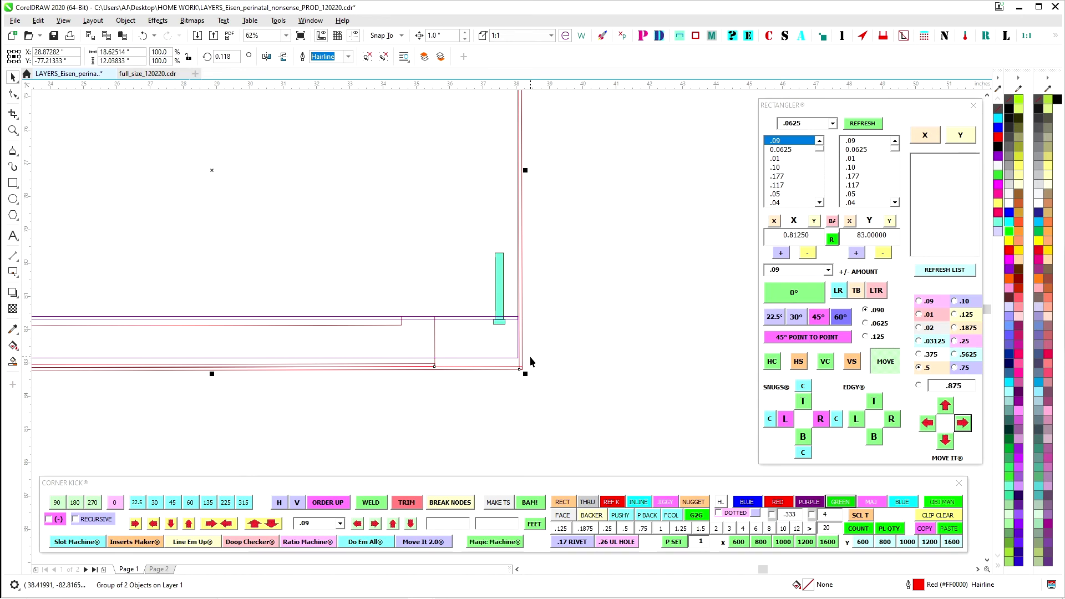
pyautogui.press('Up')
pyautogui.press('Up')
pyautogui.press('Up')
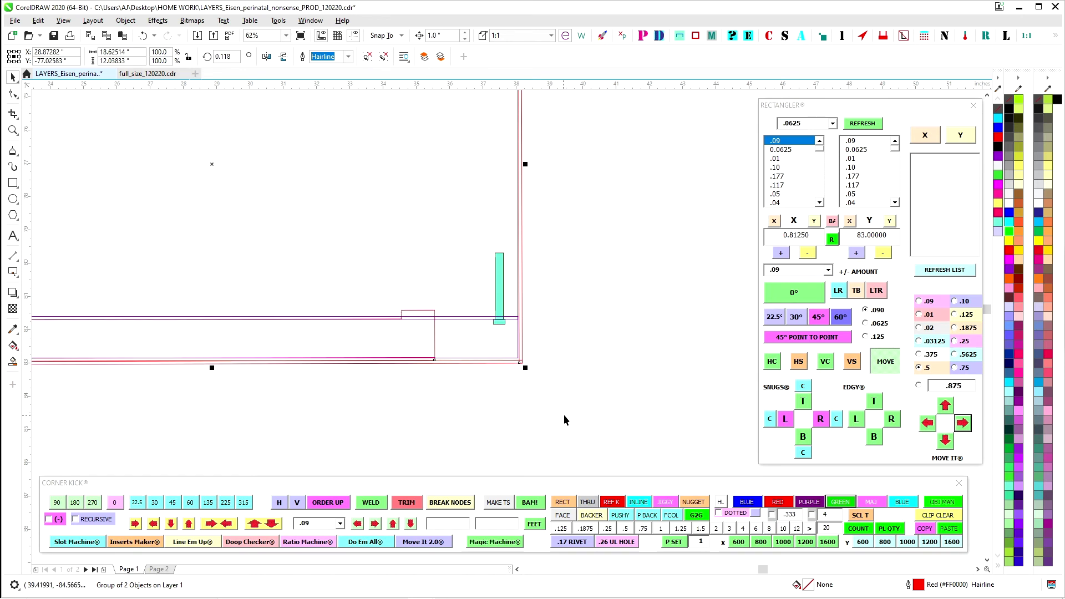
pyautogui.press('Down')
pyautogui.press('Down')
pyautogui.press('Up')
pyautogui.press('Up')
pyautogui.press('Up')
pyautogui.scroll(-2, 385, 399)
pyautogui.scroll(4, 288, 404)
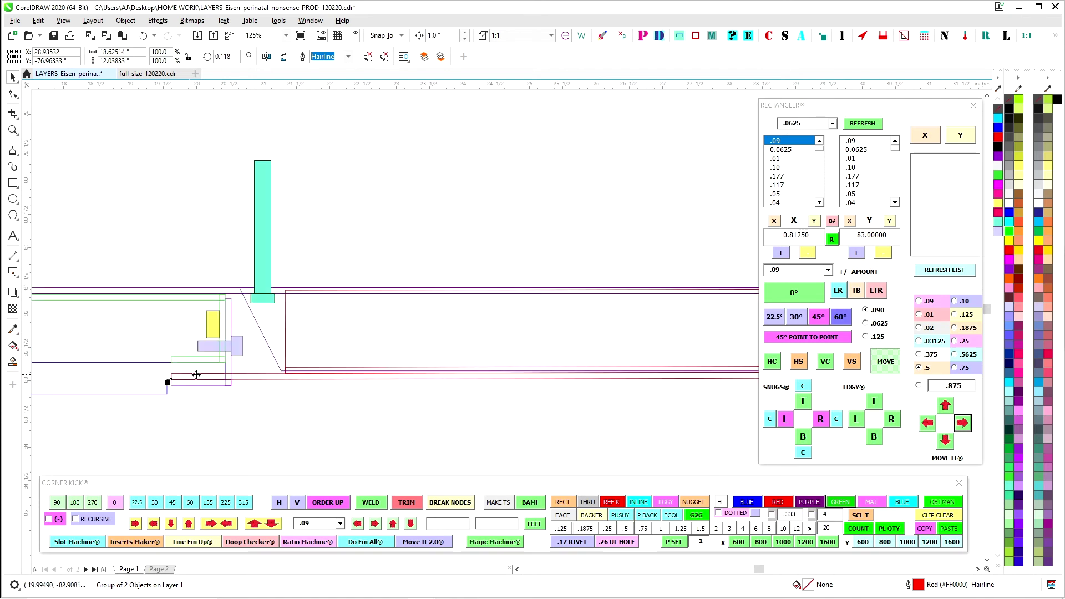
# Undo the red panel's shifts and all of its rotations around the notch corner
pyautogui.scroll(-6, 178, 372)
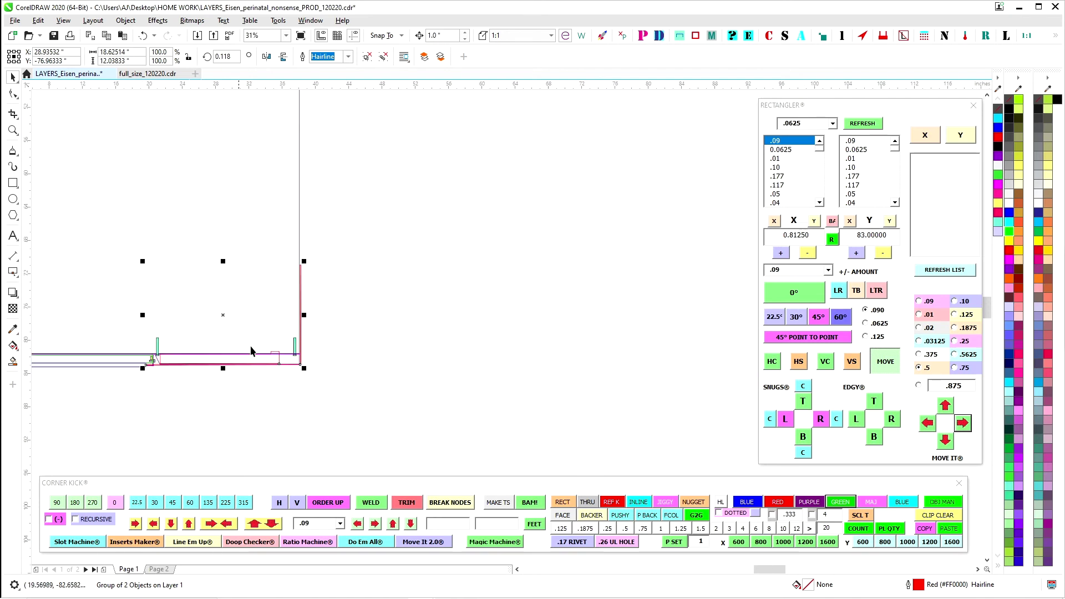
pyautogui.scroll(5, 200, 347)
pyautogui.hotkey('ctrl', 'z')
pyautogui.hotkey('ctrl', 'z')
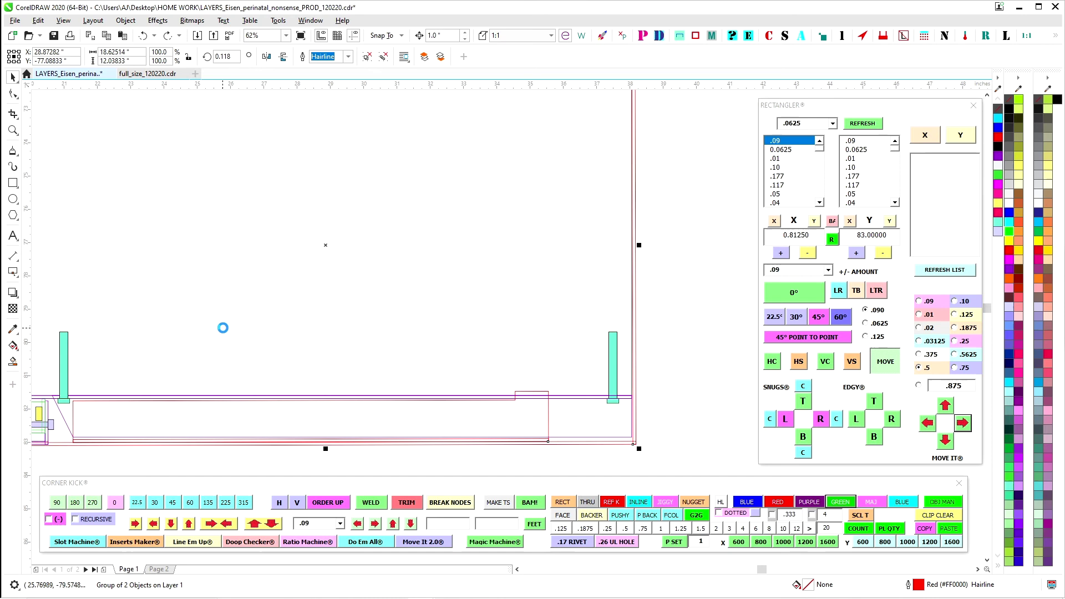
pyautogui.hotkey('ctrl', 'z')
pyautogui.hotkey('ctrl', 'z')
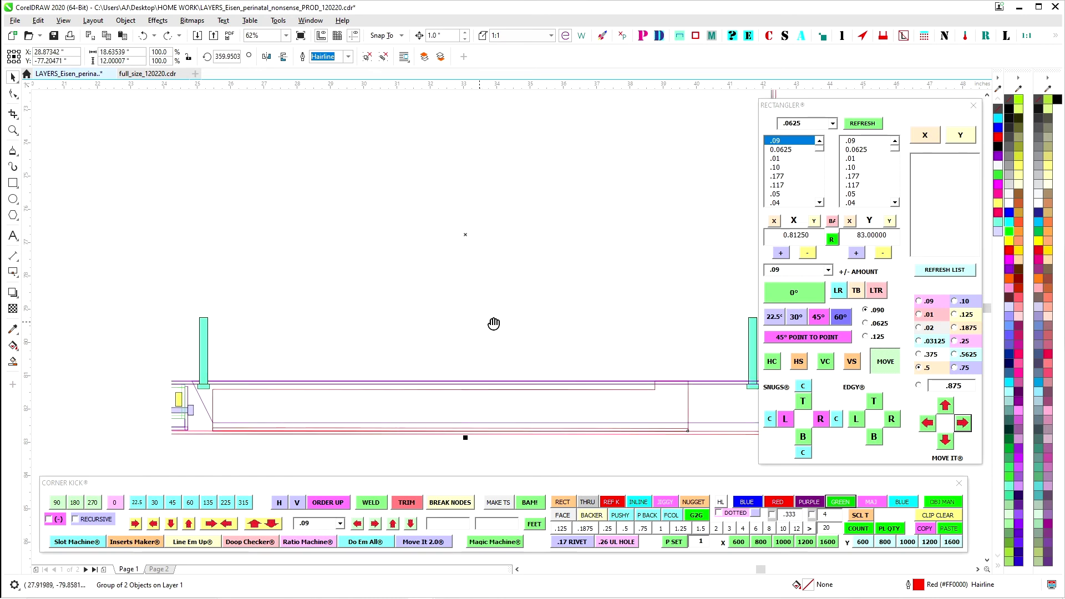
pyautogui.scroll(2, 259, 349)
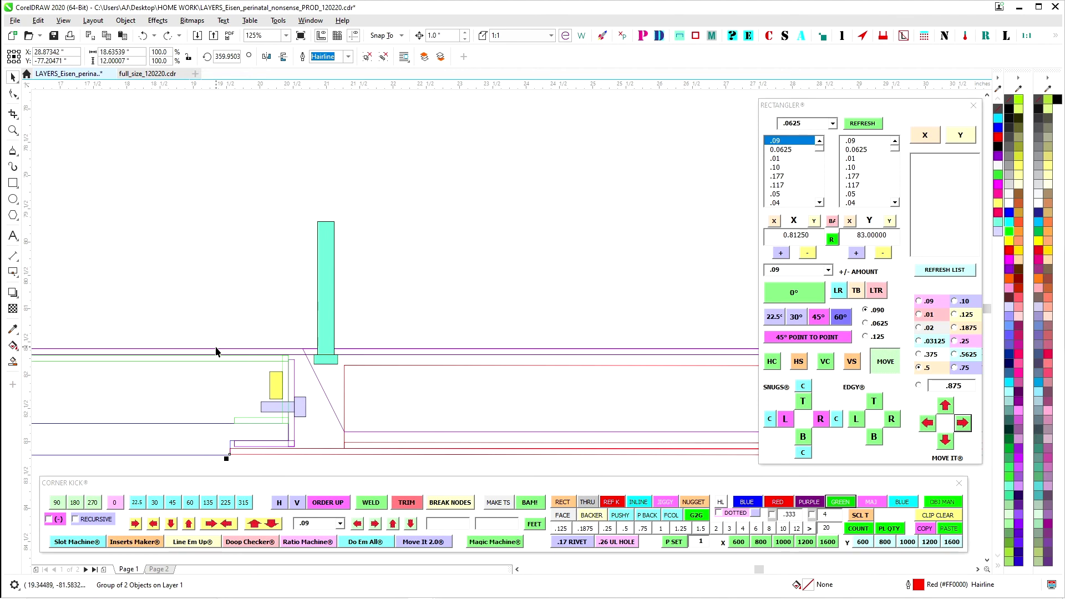
pyautogui.hotkey('ctrl', 'z')
pyautogui.scroll(-2, 186, 278)
pyautogui.hotkey('ctrl', 'z')
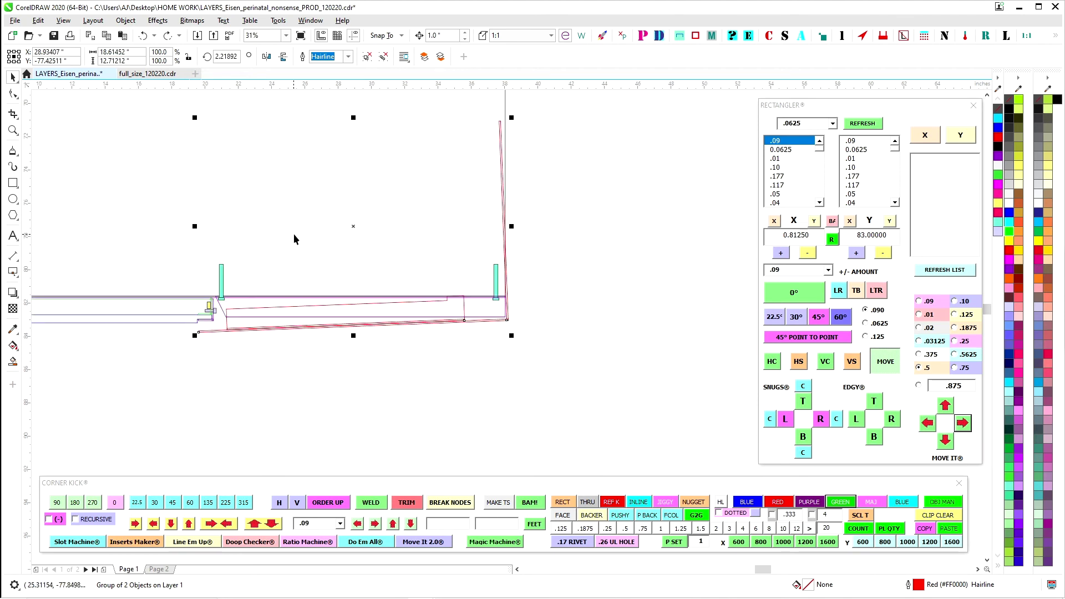
pyautogui.hotkey('ctrl', 'z')
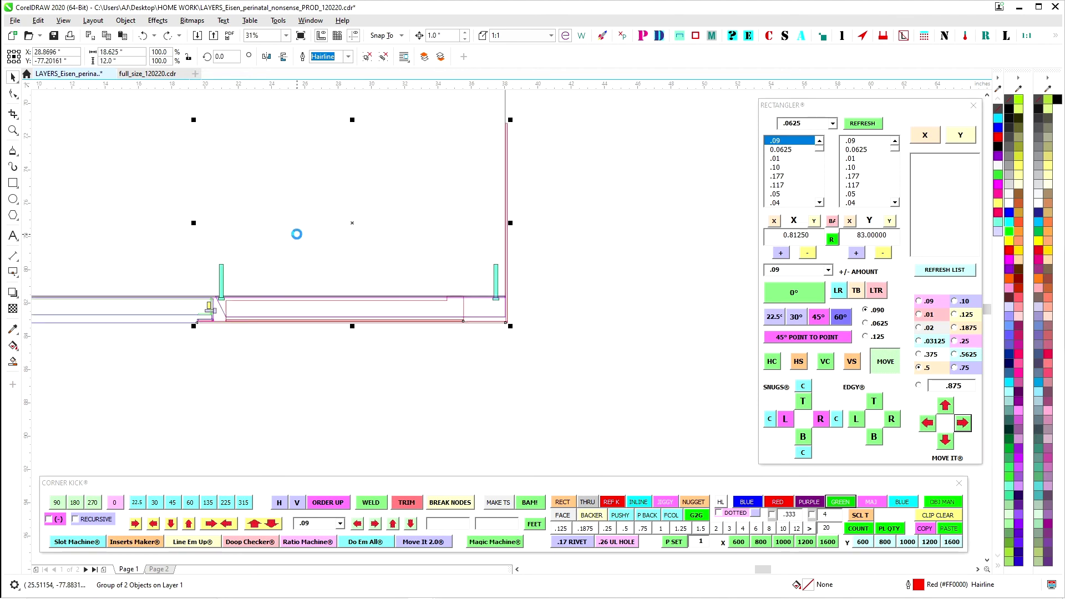
# Try to rotate the red panel about 0.042° around the upper outer corner of its return leg
pyautogui.scroll(4, 185, 331)
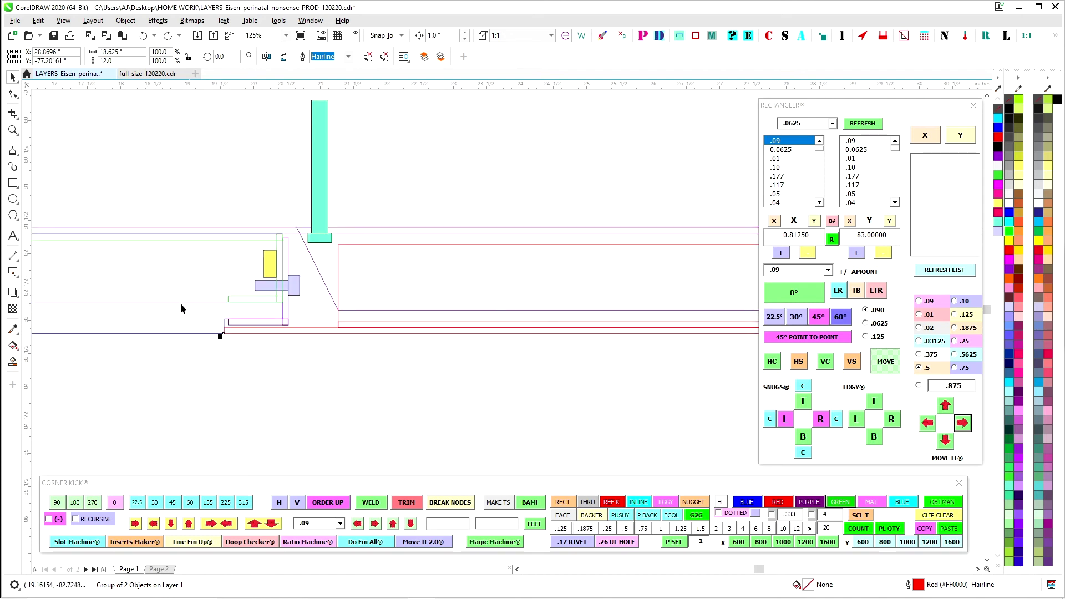
pyautogui.scroll(2, 216, 327)
pyautogui.scroll(-3, 265, 346)
pyautogui.moveTo(423, 267); pyautogui.dragTo(214, 264)
pyautogui.scroll(1, 429, 287)
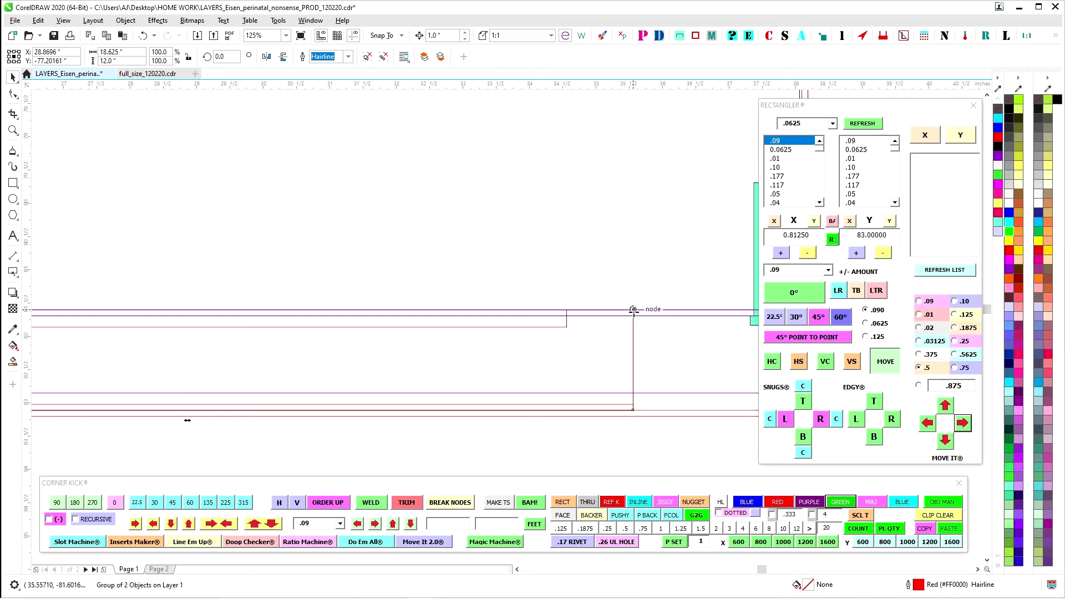
pyautogui.scroll(-2, 578, 263)
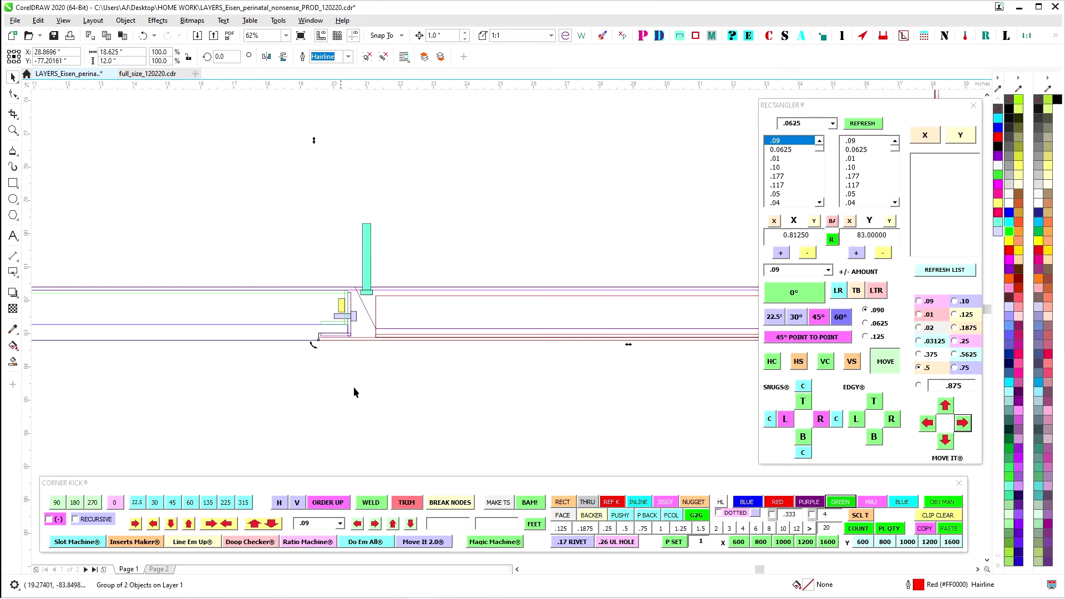
pyautogui.moveTo(311, 342); pyautogui.dragTo(348, 338)
pyautogui.scroll(2, 317, 343)
pyautogui.scroll(-2, 142, 304)
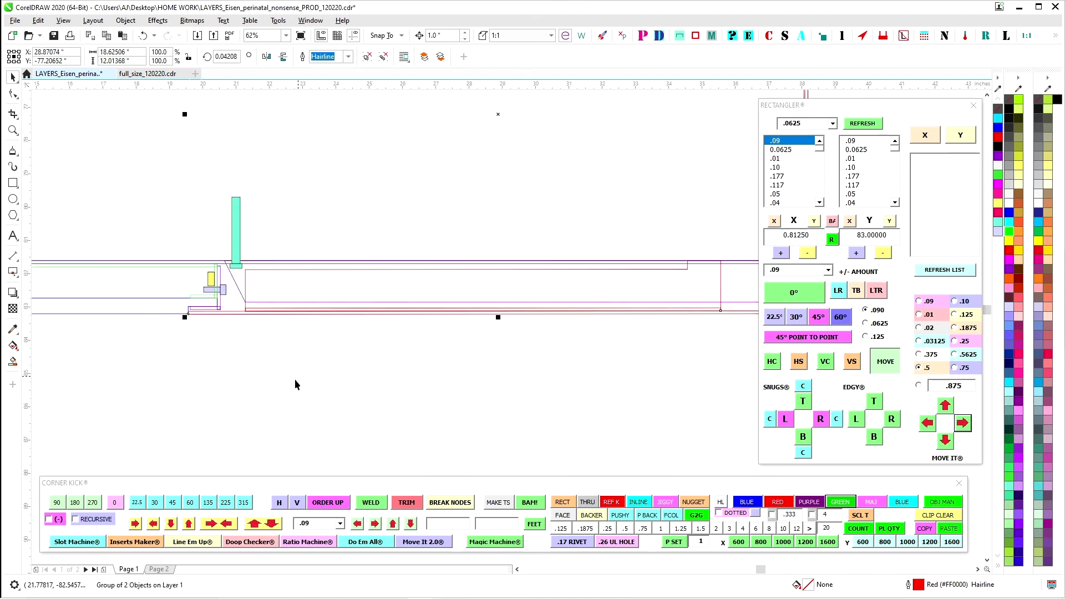
pyautogui.scroll(1, 205, 311)
pyautogui.scroll(1, 203, 311)
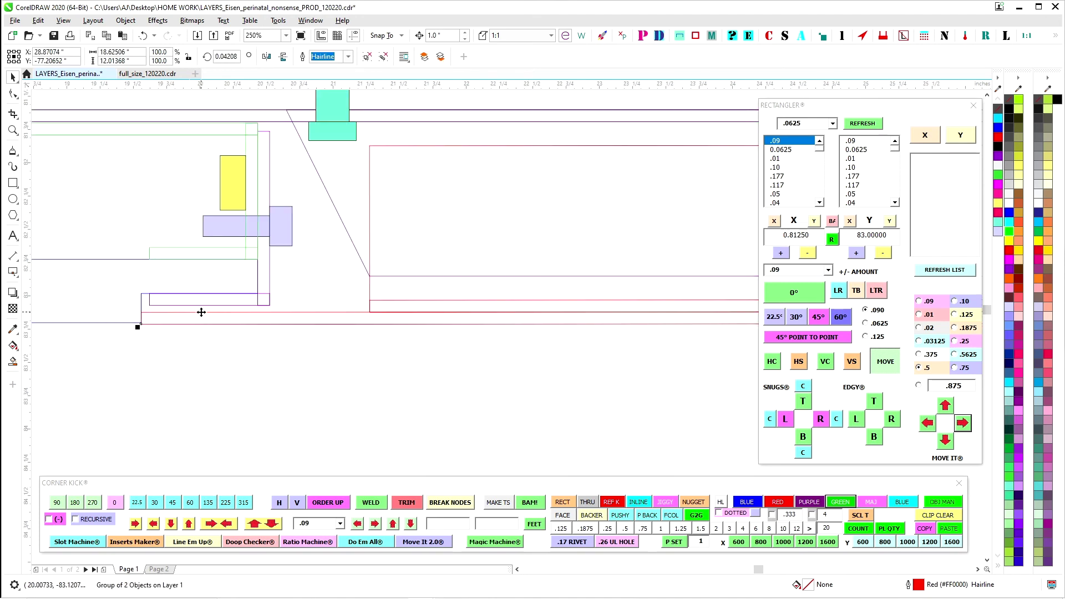
# Try to move the tilted red panel about 0.04 inch to the right, away from the purple bracket's edge
pyautogui.moveTo(208, 316); pyautogui.dragTo(207, 313)
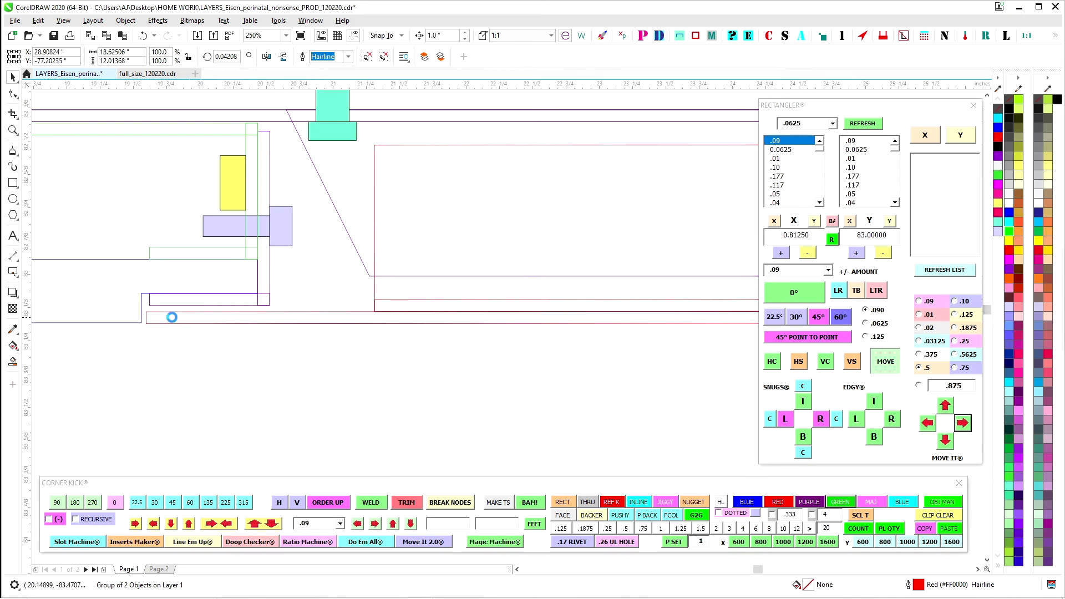
pyautogui.scroll(2, 173, 316)
pyautogui.scroll(-2, 69, 300)
# Undo the red panel's last move and its rotations, and deselect it
pyautogui.hotkey('ctrl', 'z')
pyautogui.hotkey('ctrl', 'z')
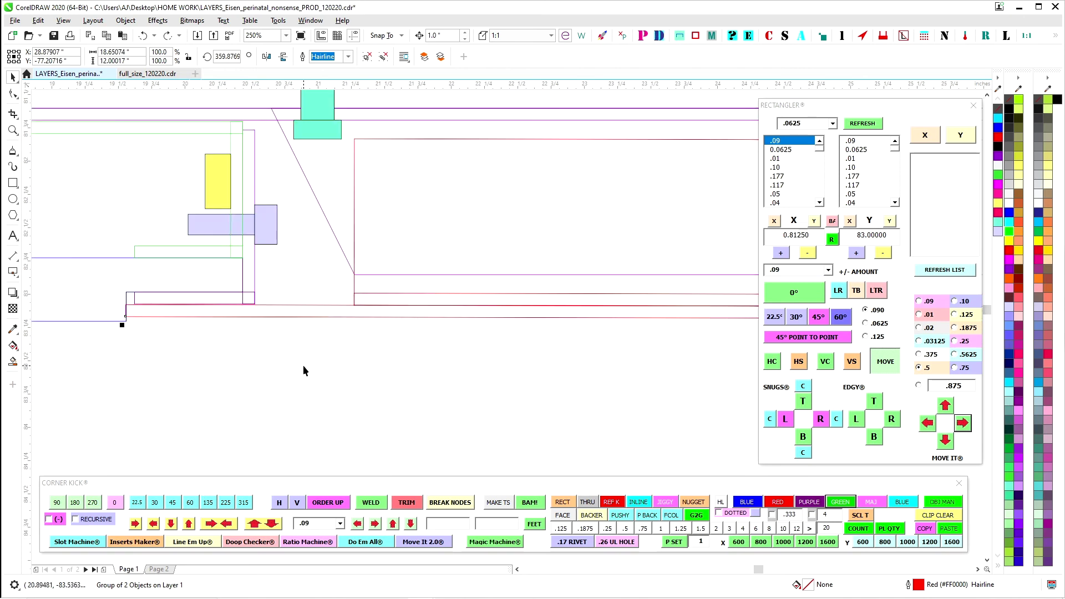
pyautogui.scroll(-2, 223, 346)
pyautogui.click(282, 357)
pyautogui.scroll(-1, 285, 351)
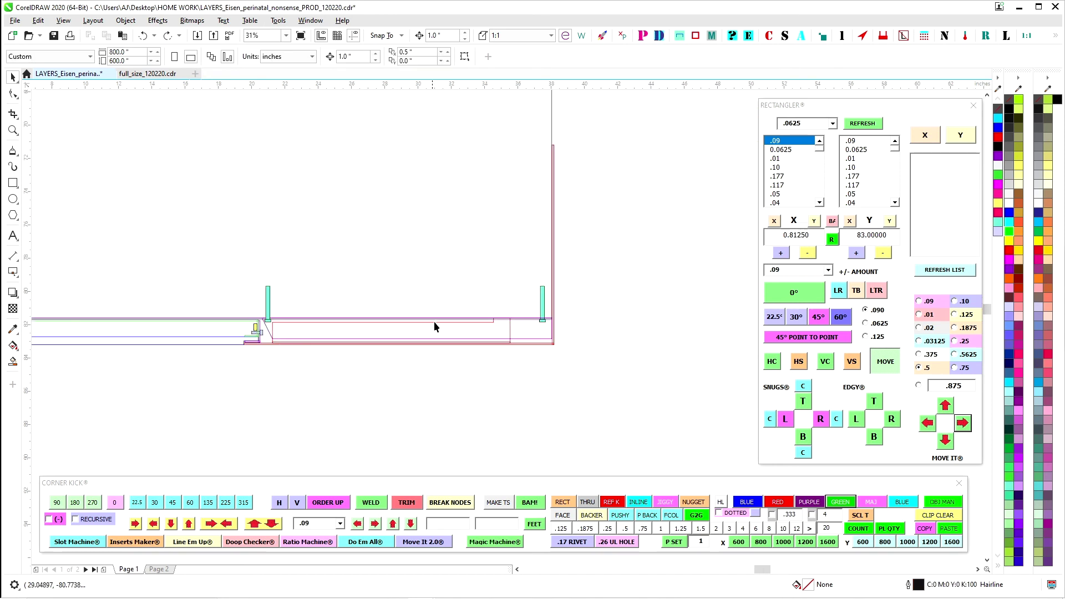
# Examine how the red panel's notch and outer corner sit against the purple wall outline in the plan view
pyautogui.scroll(2, 434, 322)
pyautogui.scroll(-1, 430, 240)
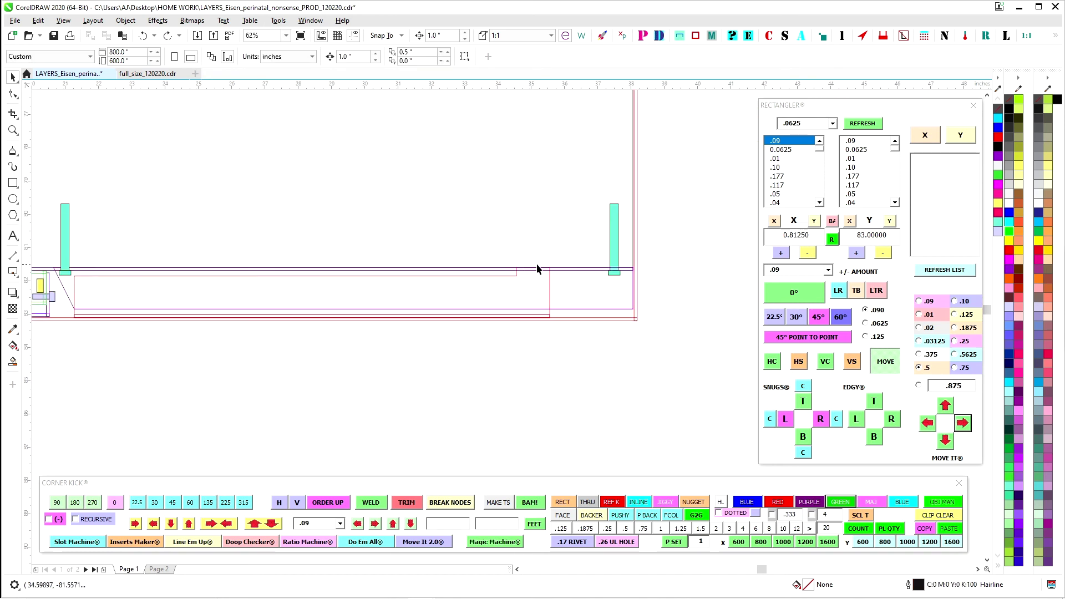
pyautogui.scroll(-1, 537, 286)
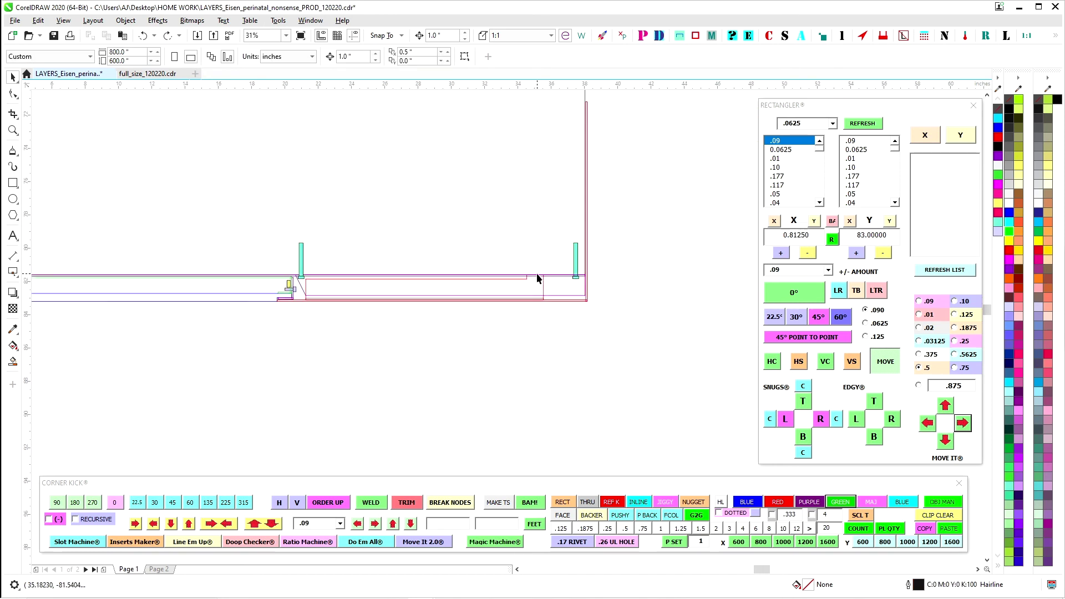
pyautogui.scroll(1, 557, 281)
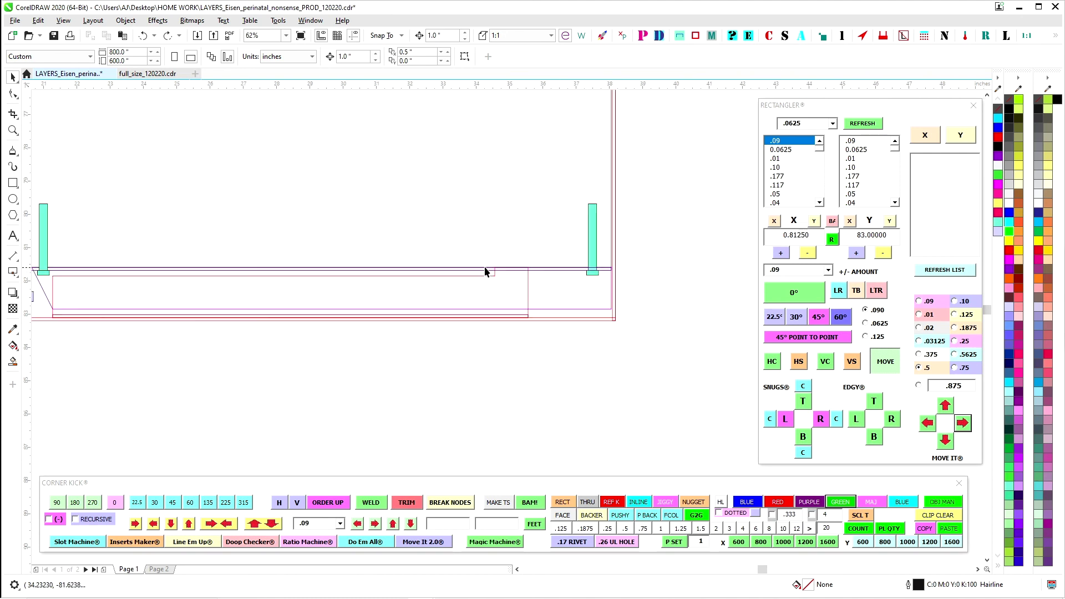
pyautogui.click(613, 322)
pyautogui.scroll(2, 594, 293)
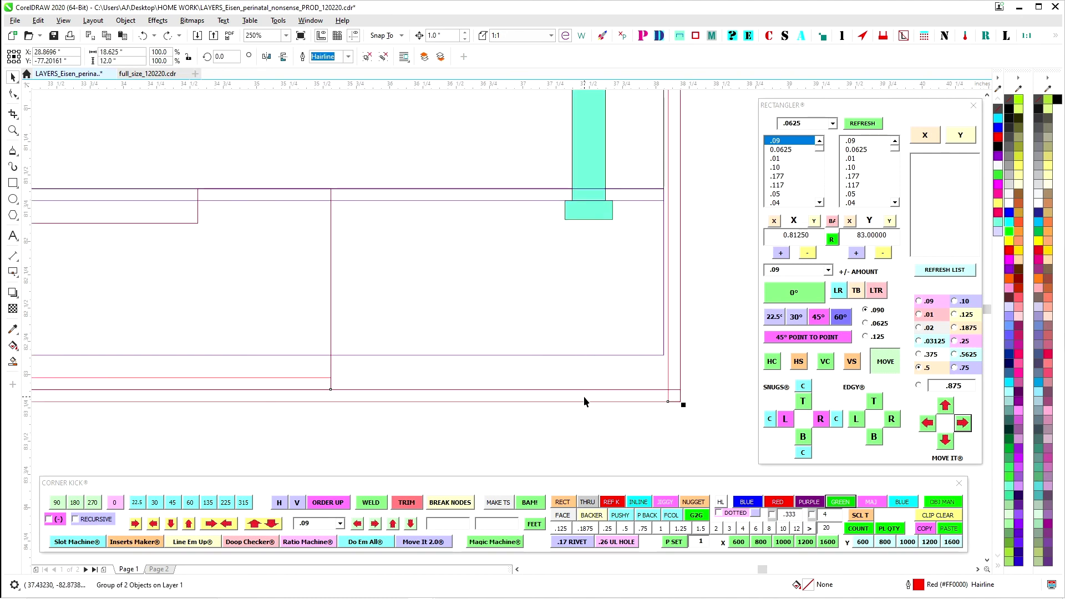
pyautogui.click(584, 355)
pyautogui.click(581, 390)
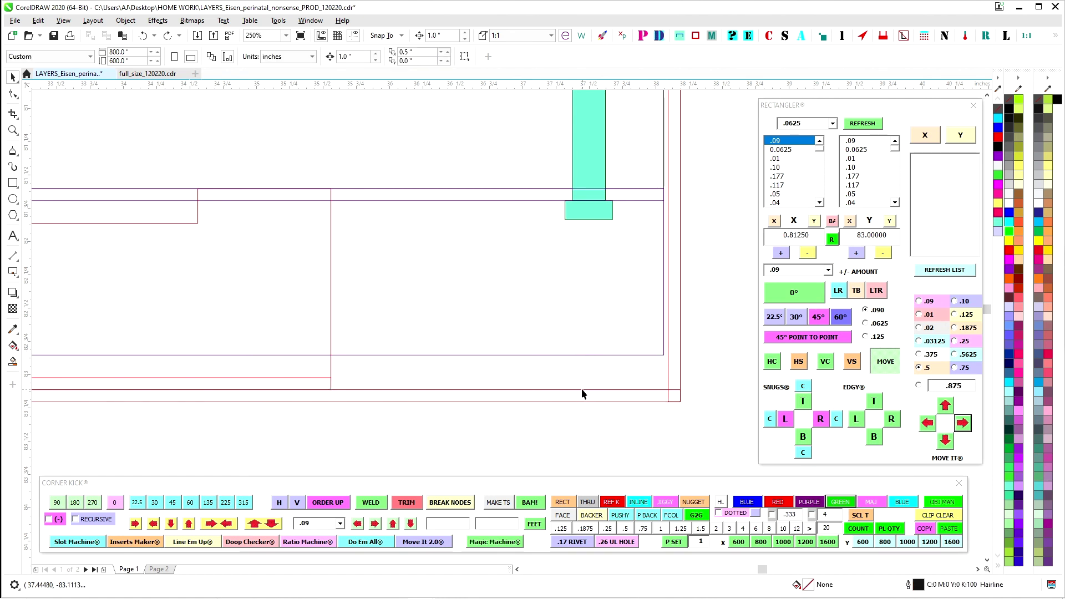
pyautogui.click(681, 385)
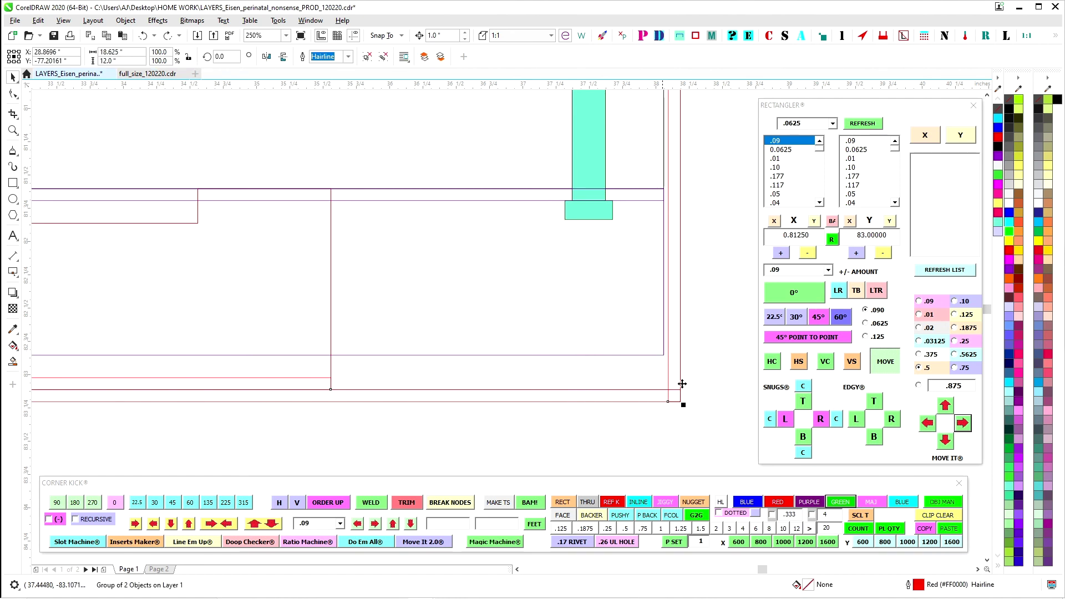
# Try to move the red corner panel 0.1875 inch up toward the wall in the plan view, and return it to its place
pyautogui.click(492, 306)
pyautogui.scroll(-2, 469, 390)
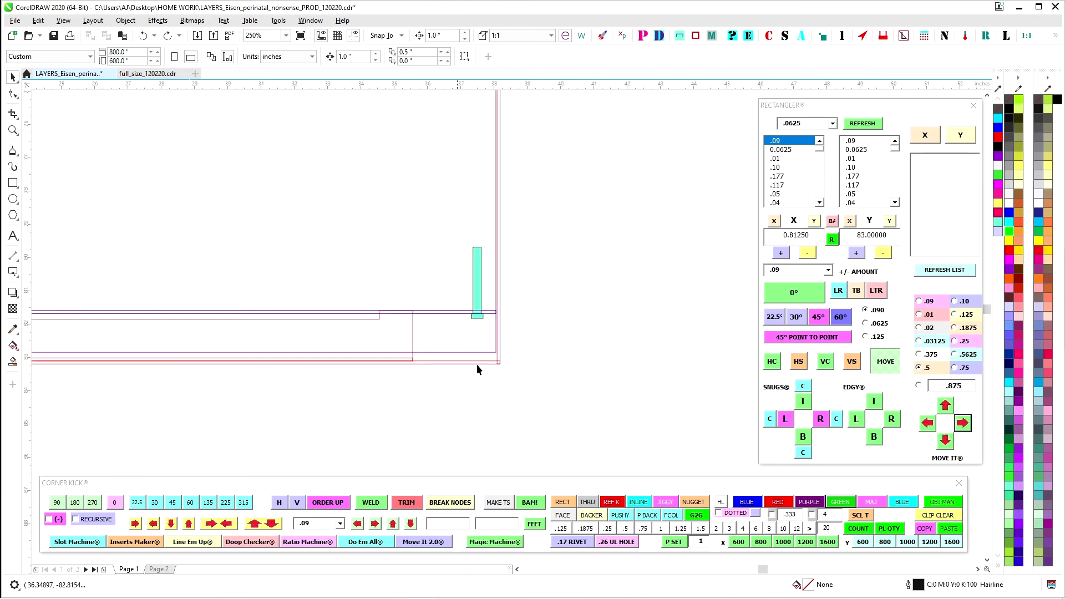
pyautogui.scroll(-1, 559, 222)
pyautogui.scroll(1, 544, 244)
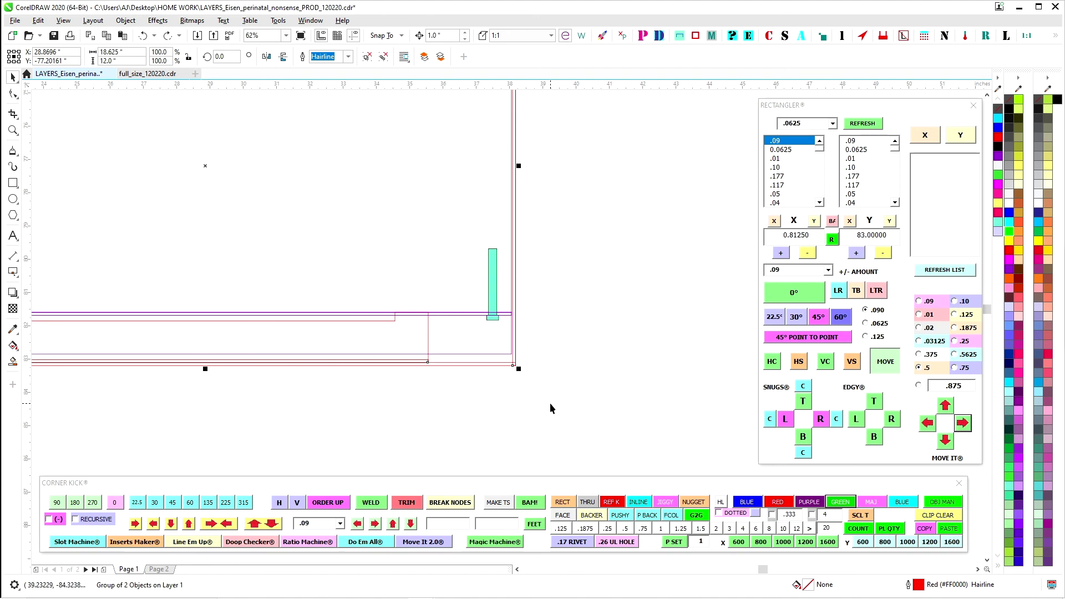
pyautogui.press('Up')
pyautogui.press('Up')
pyautogui.press('Up')
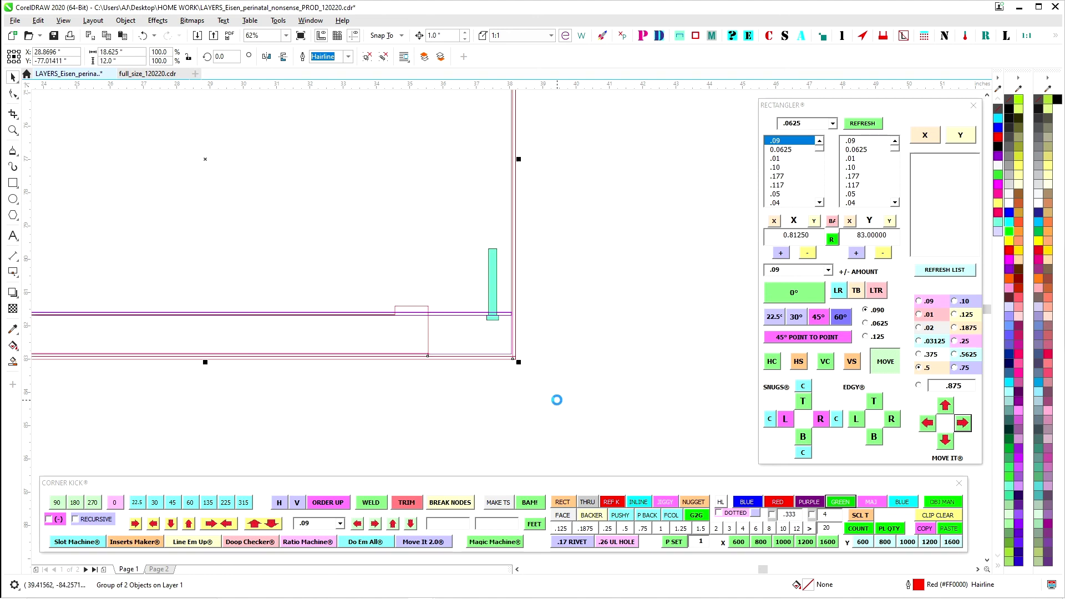
pyautogui.press('Down')
pyautogui.press('Down')
pyautogui.press('Down')
# Examine the red panels at both ends of the plan view and the return leg beside the wall outline
pyautogui.scroll(-3, 579, 383)
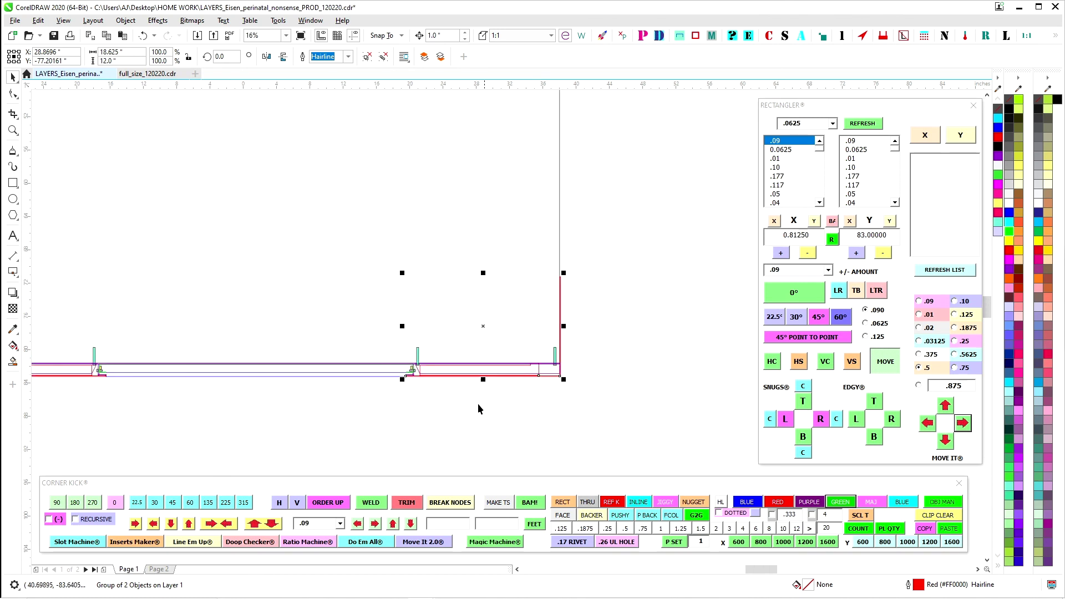
pyautogui.click(474, 385)
pyautogui.scroll(2, 146, 366)
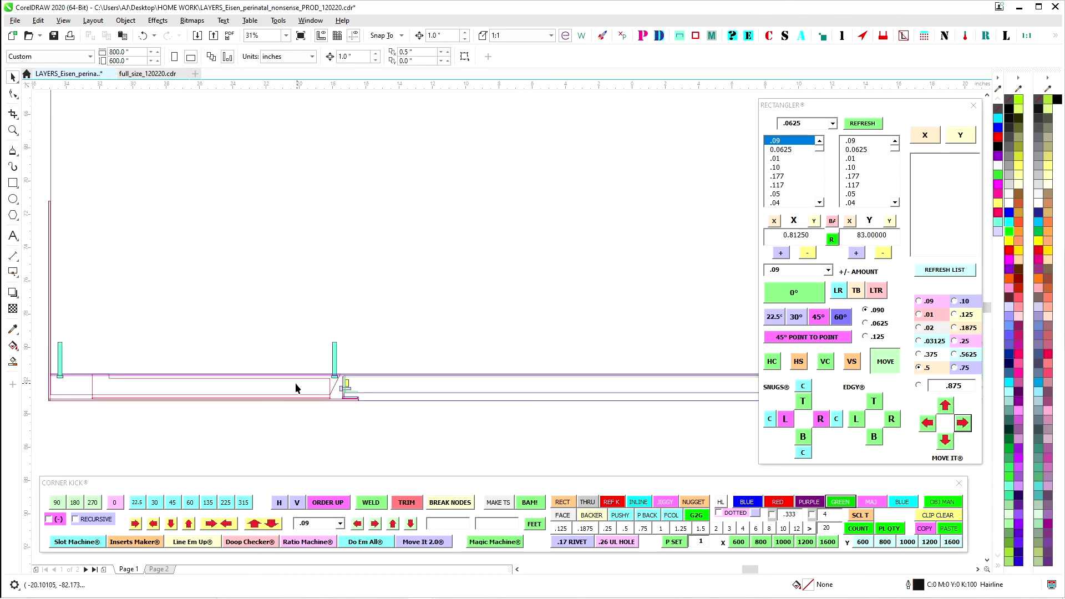
pyautogui.scroll(4, 531, 344)
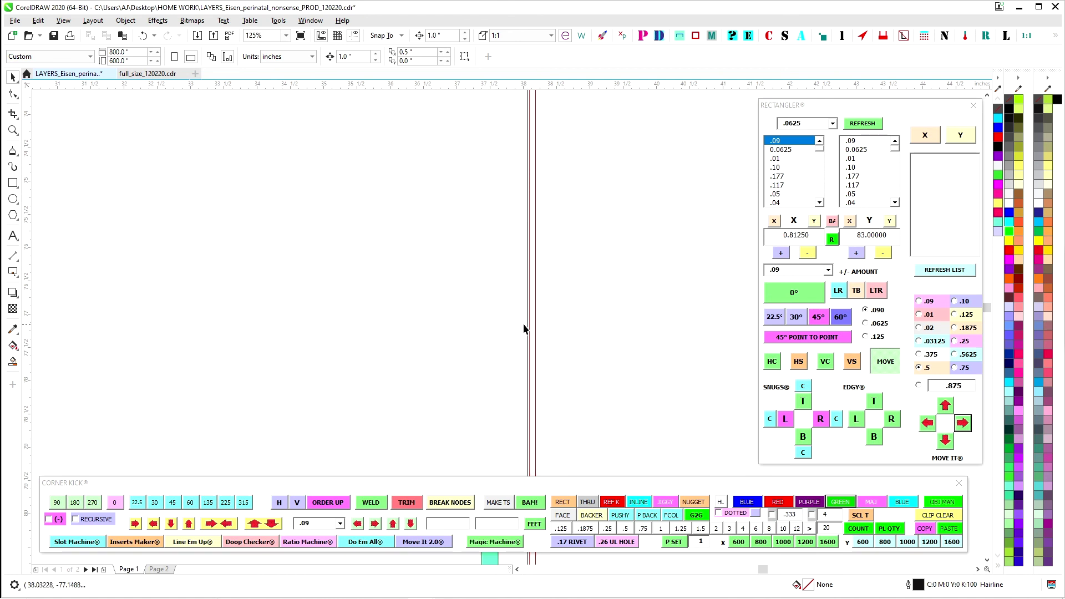
pyautogui.scroll(-1, 528, 330)
pyautogui.click(530, 332)
pyautogui.scroll(-2, 536, 327)
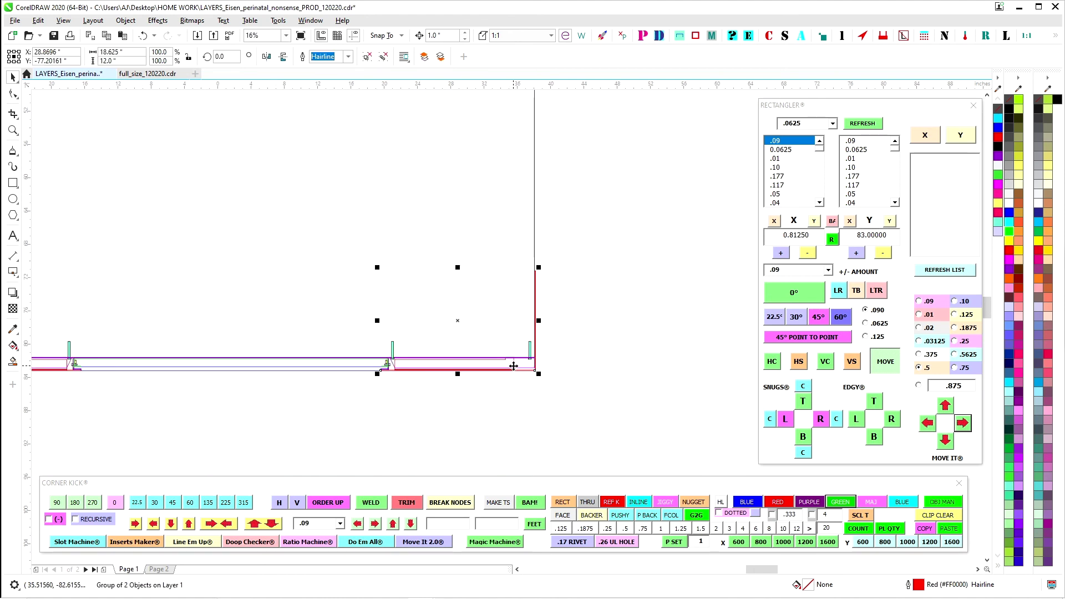
# Select the wall outline rectangle in the plan view and check its width against the red panel's outer edge
pyautogui.click(558, 158)
pyautogui.click(559, 158)
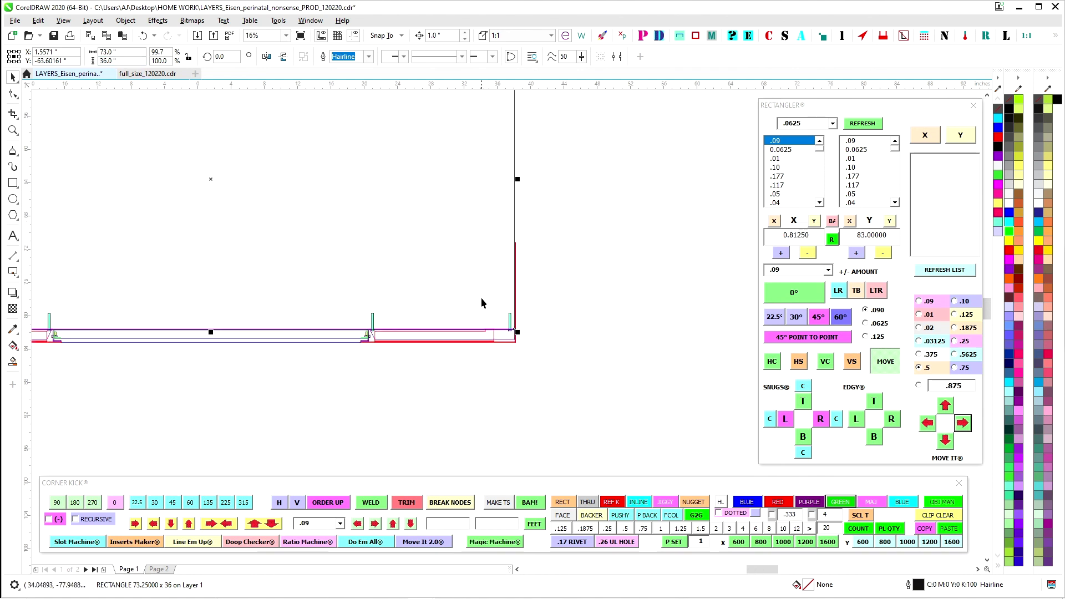
pyautogui.scroll(-1, 481, 297)
pyautogui.scroll(1, 523, 301)
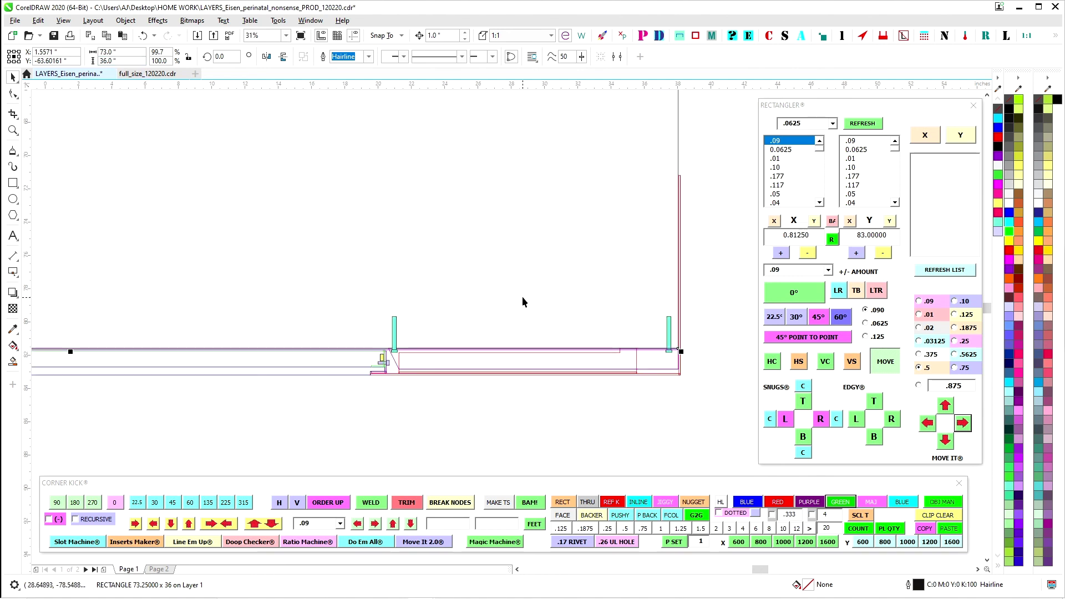
pyautogui.moveTo(521, 297); pyautogui.dragTo(419, 279)
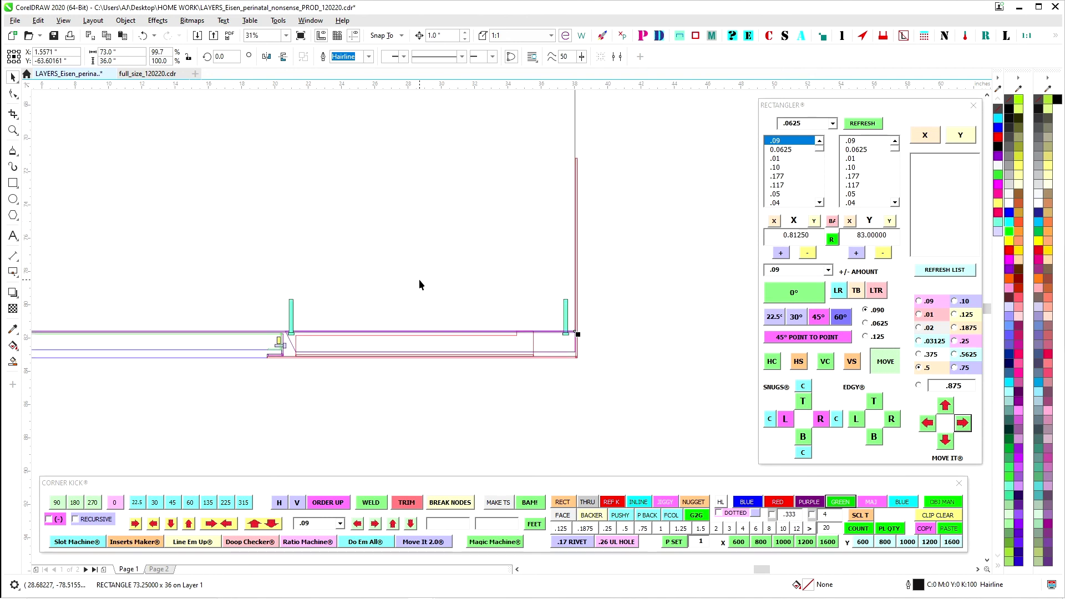
# Check the red side panel's overall size in the plan view and in the matching part of the front elevation
pyautogui.click(296, 346)
pyautogui.moveTo(297, 400); pyautogui.dragTo(574, 400)
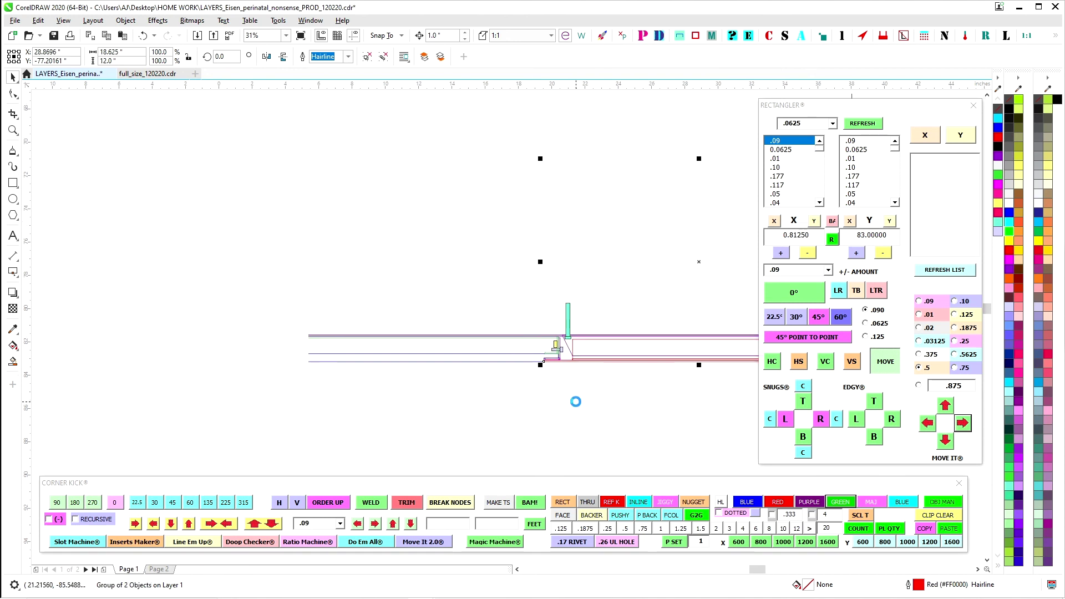
pyautogui.scroll(-1, 533, 392)
pyautogui.scroll(-2, 522, 266)
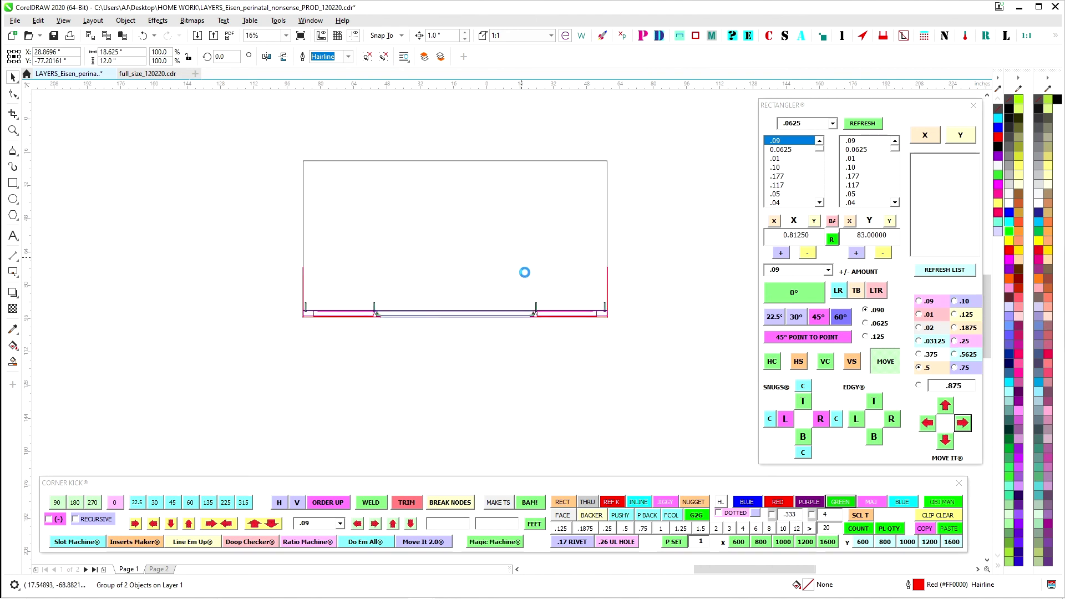
pyautogui.moveTo(516, 382); pyautogui.dragTo(527, 461)
pyautogui.scroll(1, 463, 302)
pyautogui.scroll(-2, 463, 307)
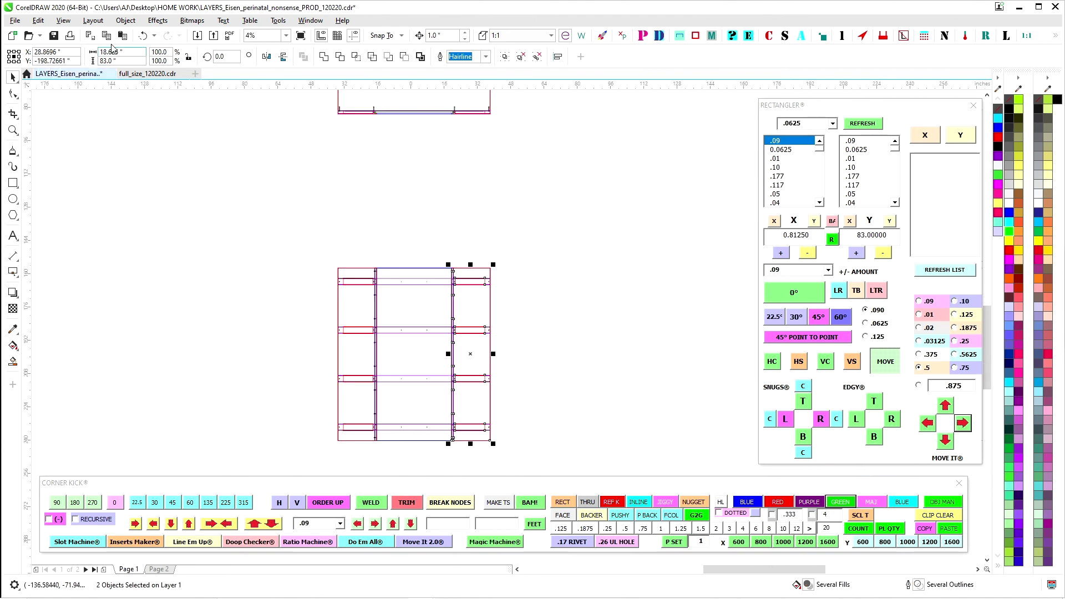
pyautogui.scroll(4, 361, 291)
pyautogui.click(302, 189)
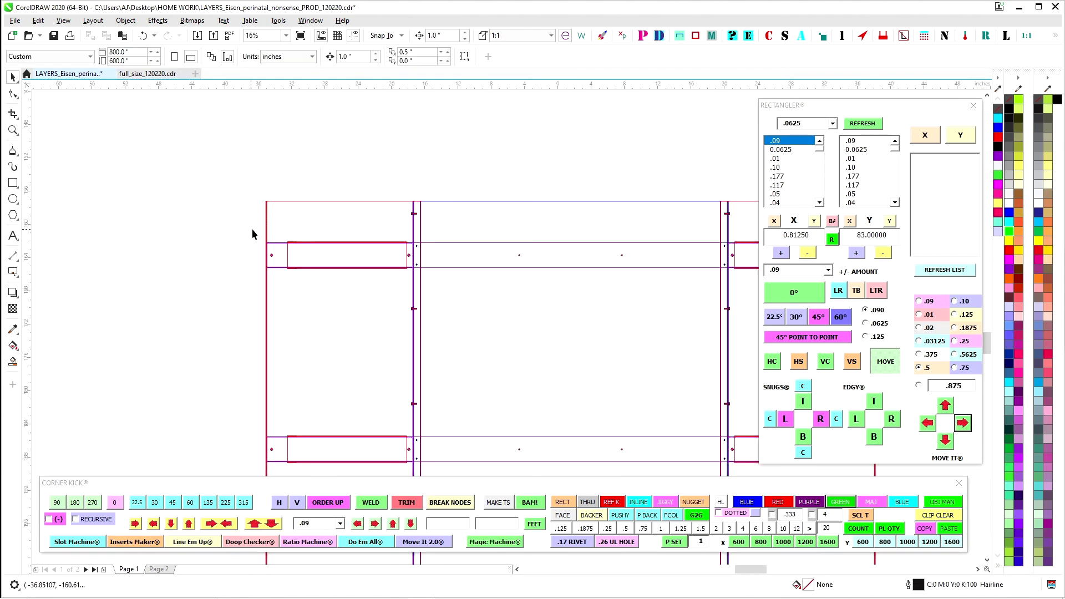
# Select the whole front elevation to check its overall size, and inspect its upper outer corner
pyautogui.scroll(-2, 259, 207)
pyautogui.moveTo(473, 348); pyautogui.dragTo(382, 161)
pyautogui.scroll(-2, 271, 178)
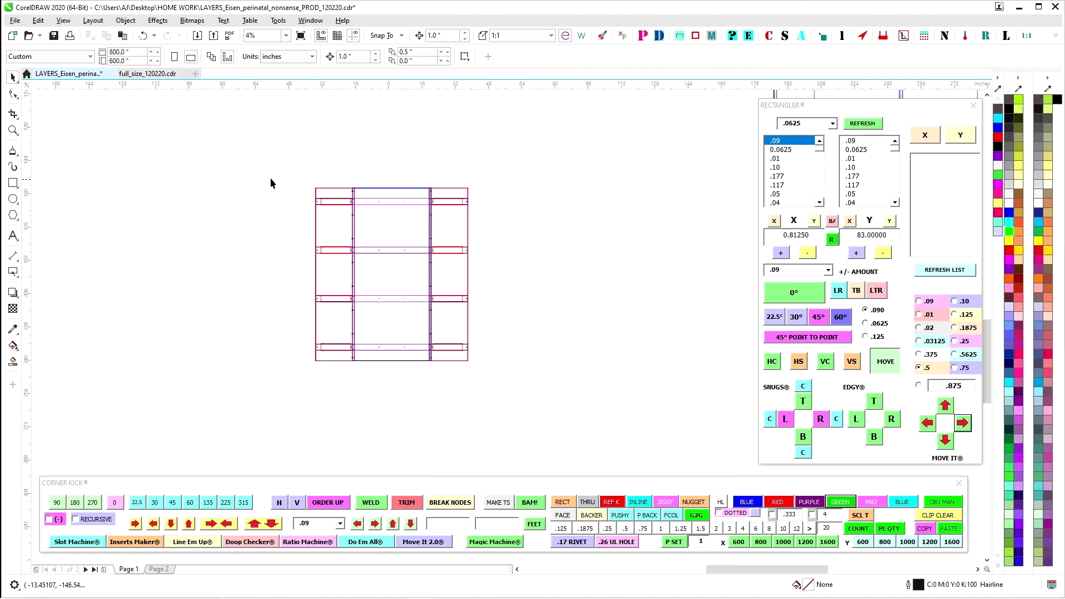
pyautogui.moveTo(270, 179); pyautogui.dragTo(529, 396)
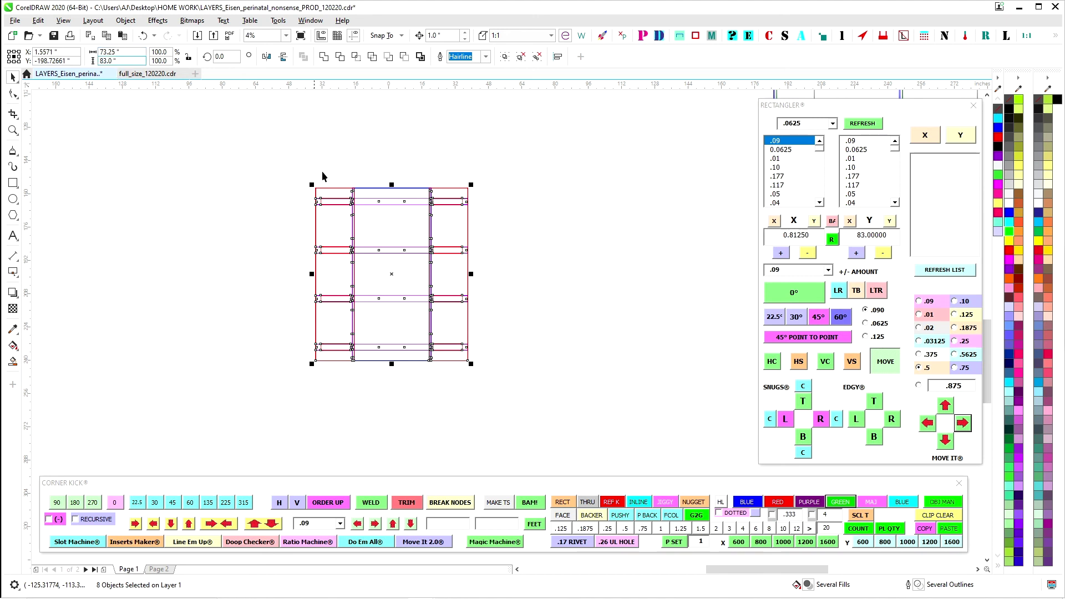
pyautogui.scroll(8, 297, 261)
pyautogui.scroll(3, 232, 292)
pyautogui.scroll(-3, 244, 192)
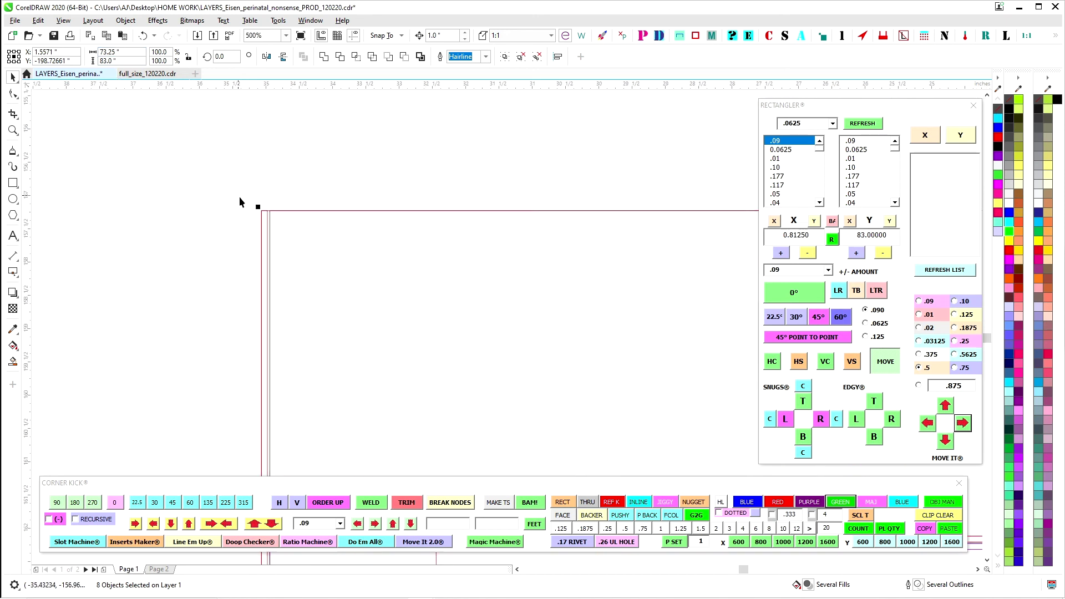
pyautogui.click(271, 152)
pyautogui.click(173, 143)
# Review the bracket rows and vertical seams across the front elevation, and compare them with the plan view
pyautogui.scroll(-5, 214, 191)
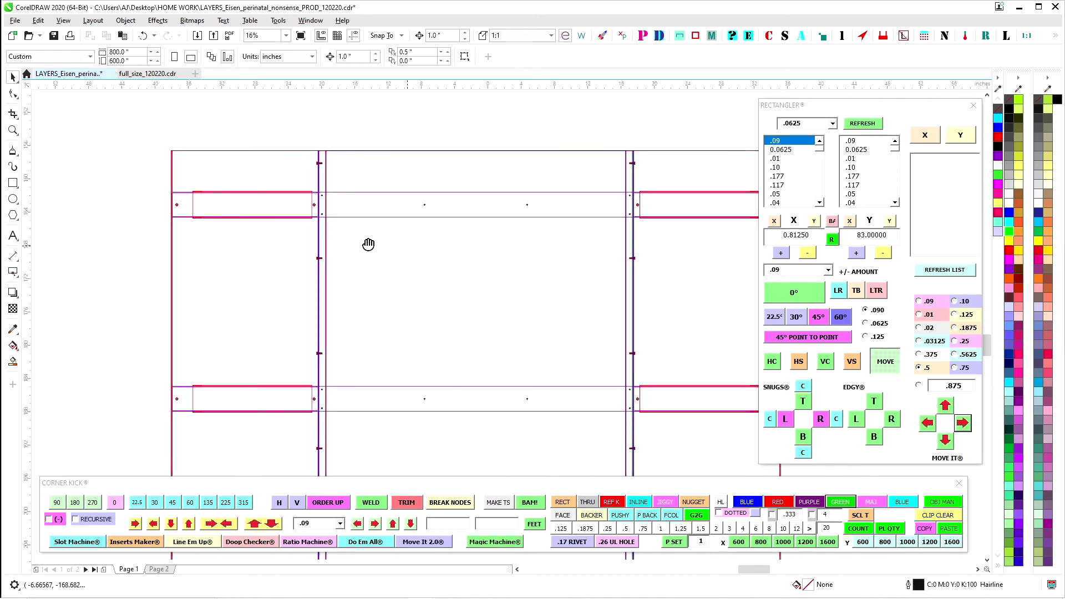
pyautogui.scroll(5, 293, 234)
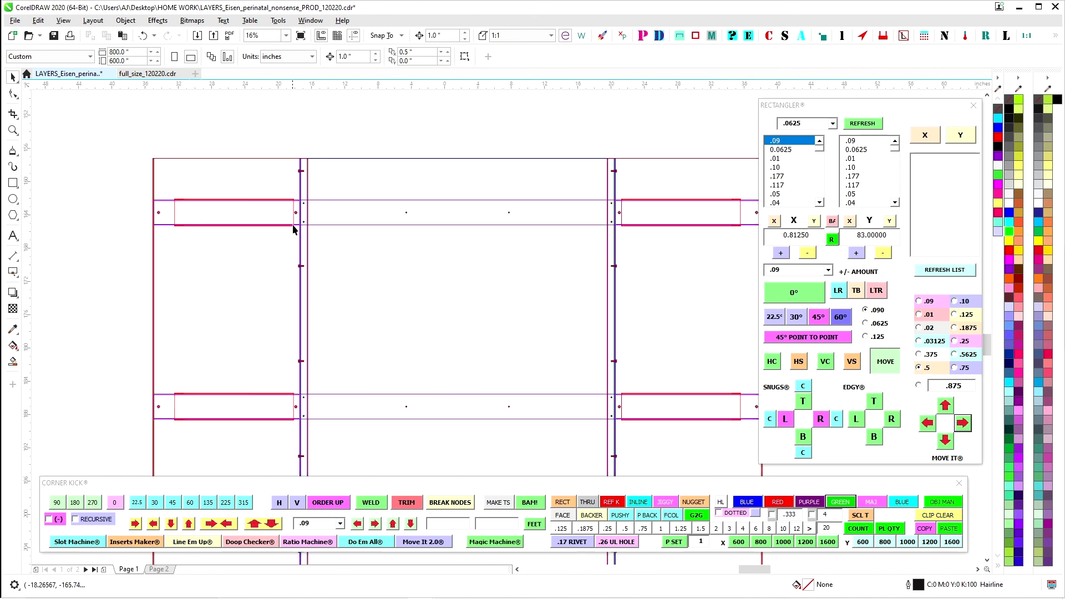
pyautogui.scroll(-3, 293, 229)
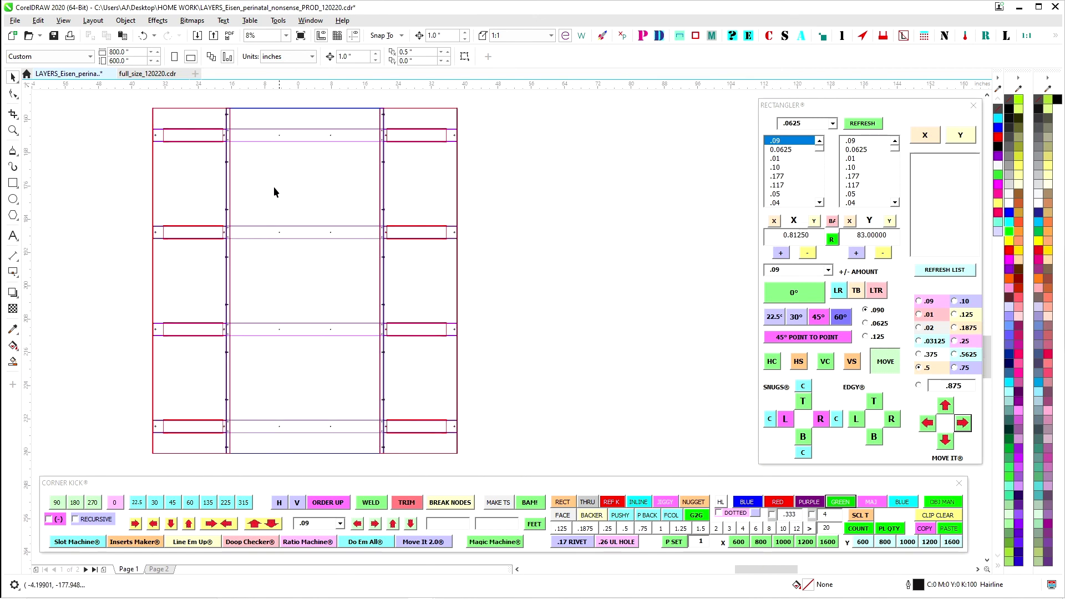
pyautogui.scroll(-3, 375, 117)
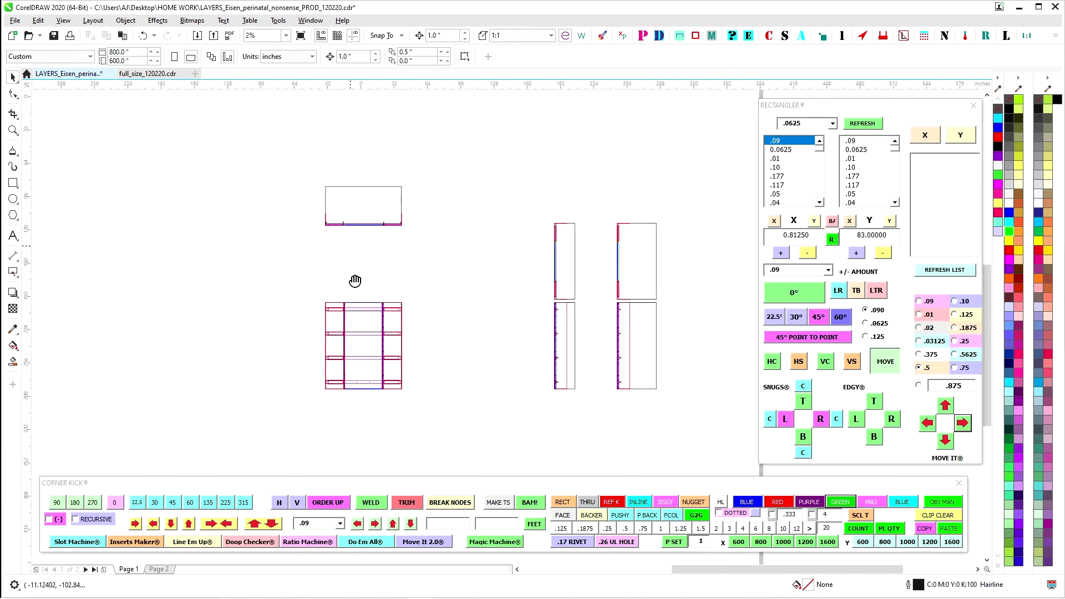
pyautogui.scroll(5, 351, 281)
pyautogui.scroll(-1, 304, 289)
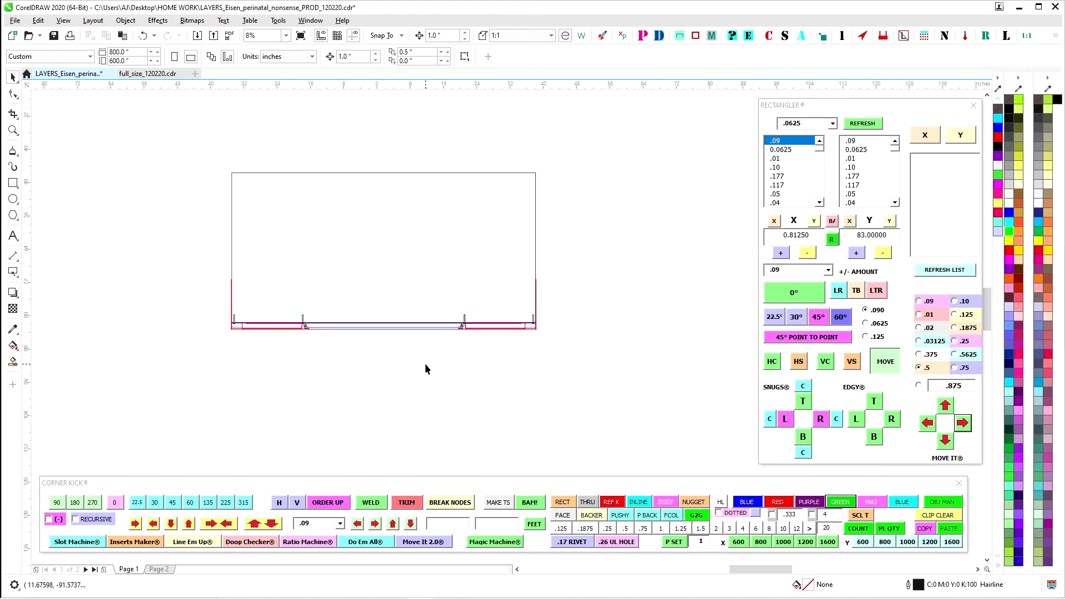